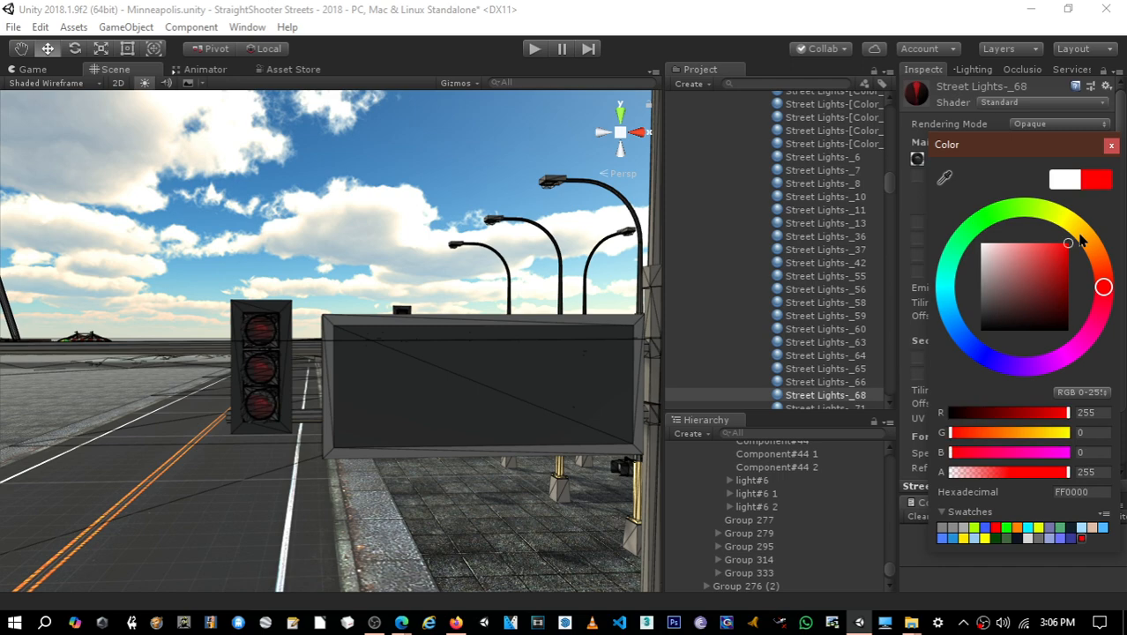
# - Rename the Street Lights-_68 material to _Red Light
pyautogui.click(360, 272)
pyautogui.moveTo(404, 286)
pyautogui.mouseDown(button='right')
pyautogui.moveTo(256, 298)
pyautogui.moveTo(335, 271)
pyautogui.moveTo(415, 285)
pyautogui.mouseUp(button='right')
pyautogui.press('s')
pyautogui.press('a')
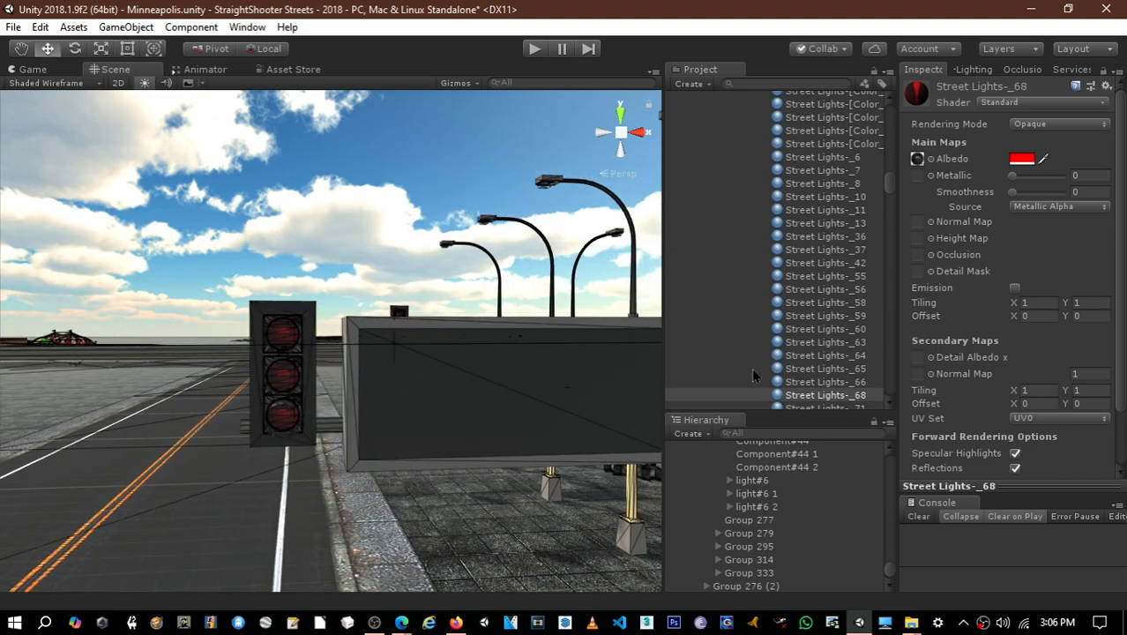
pyautogui.click(827, 397)
pyautogui.click(826, 395)
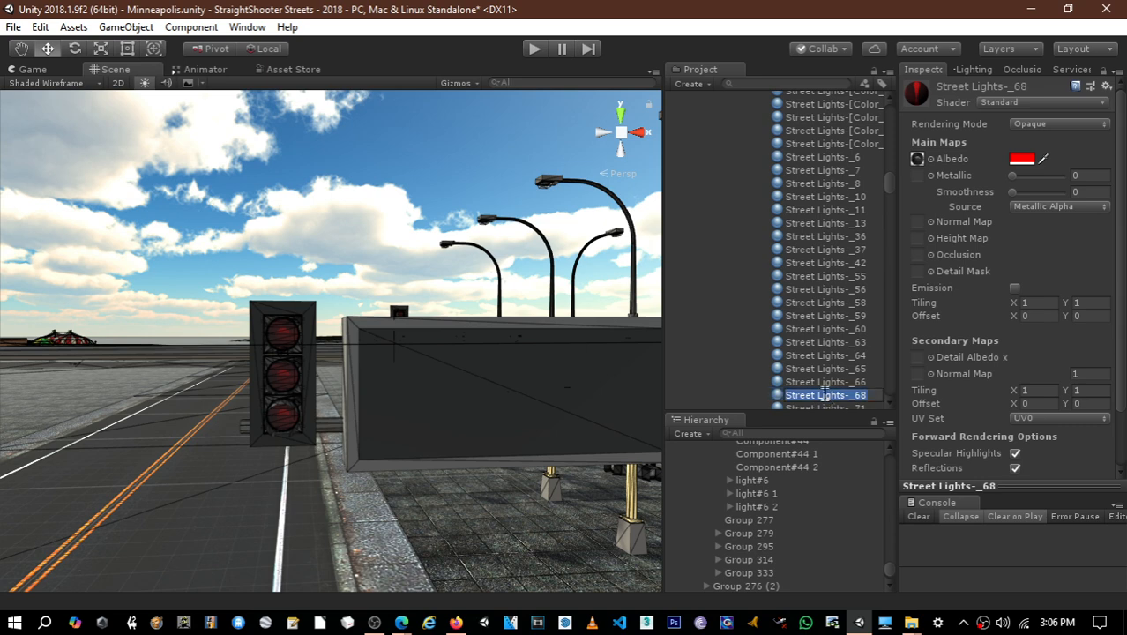
pyautogui.press('BackSpace')
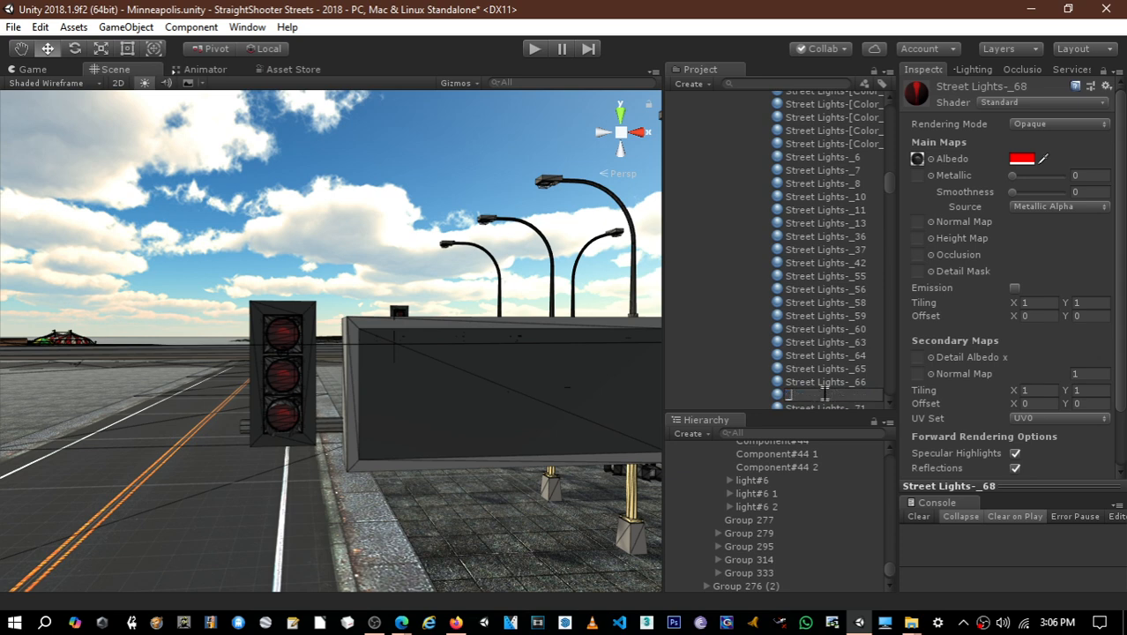
pyautogui.write('_Red Light')
pyautogui.press('Return')
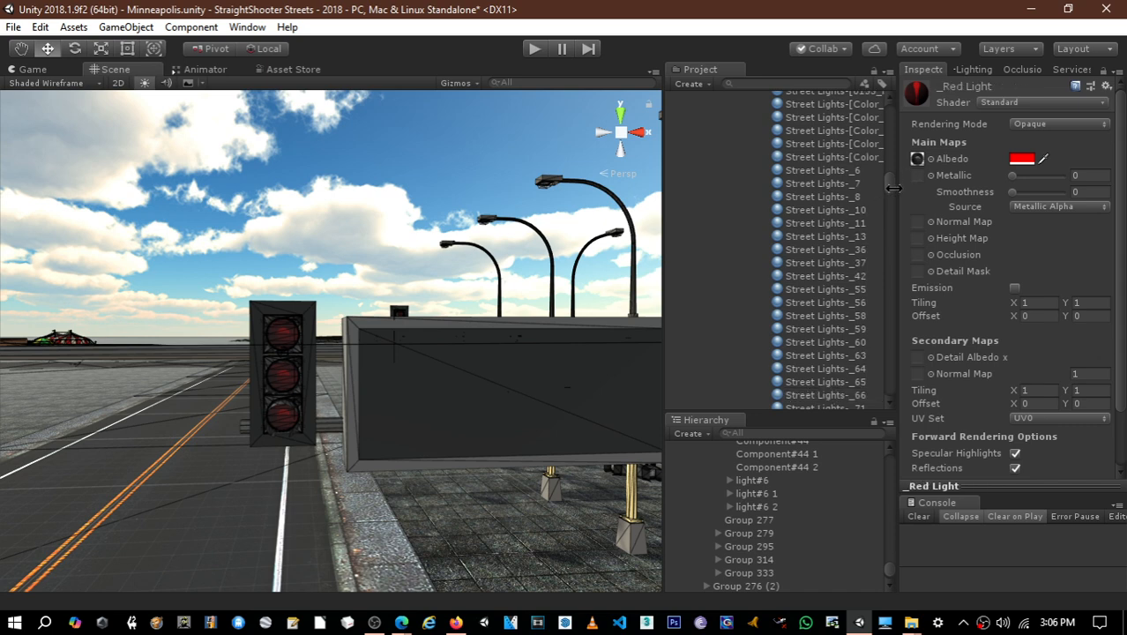
# - Duplicate the _Red Light material twice in the Street Lights Materials folder
pyautogui.moveTo(888, 187)
pyautogui.mouseDown()
pyautogui.moveTo(901, 130)
pyautogui.moveTo(893, 188)
pyautogui.mouseUp()
pyautogui.scroll(-2, 817, 352)
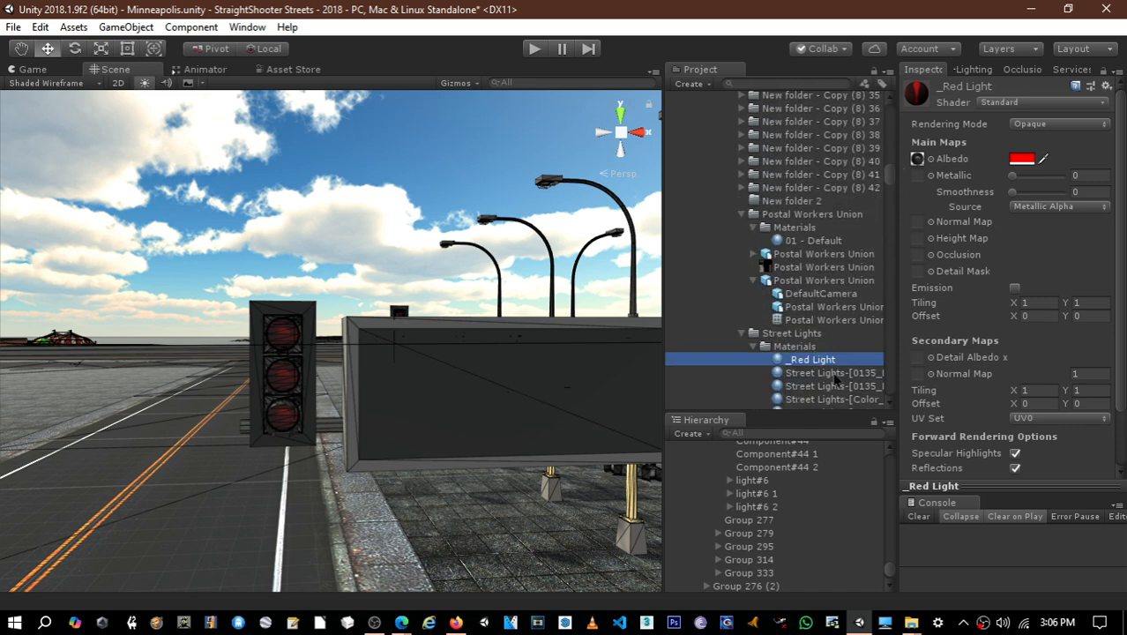
pyautogui.click(819, 360)
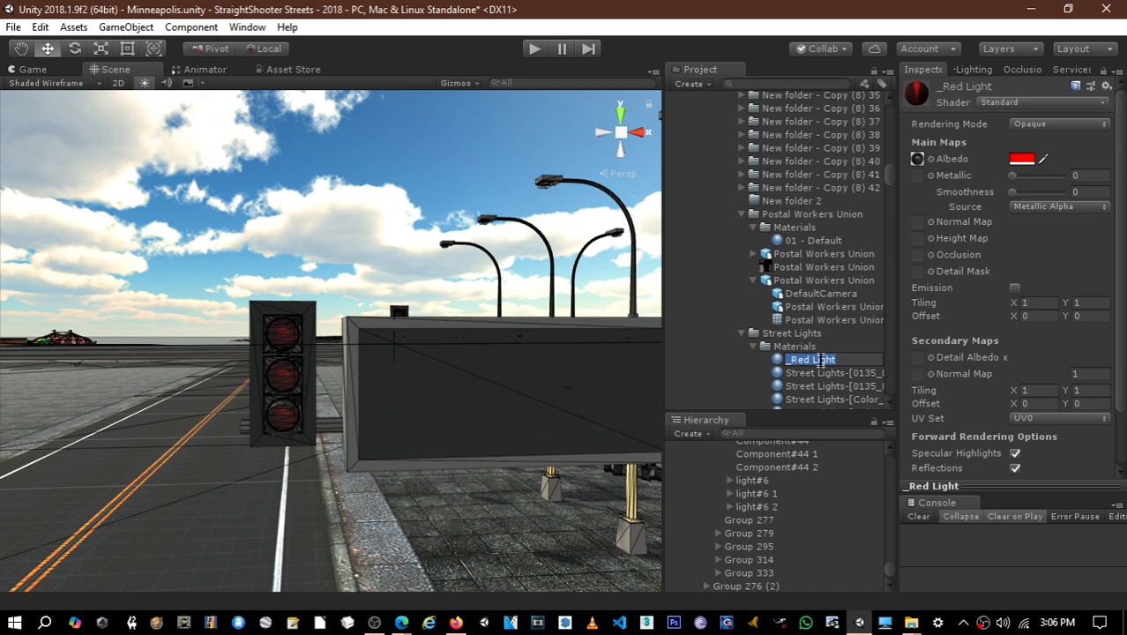
pyautogui.press('Return')
pyautogui.press('Down')
pyautogui.press('Up')
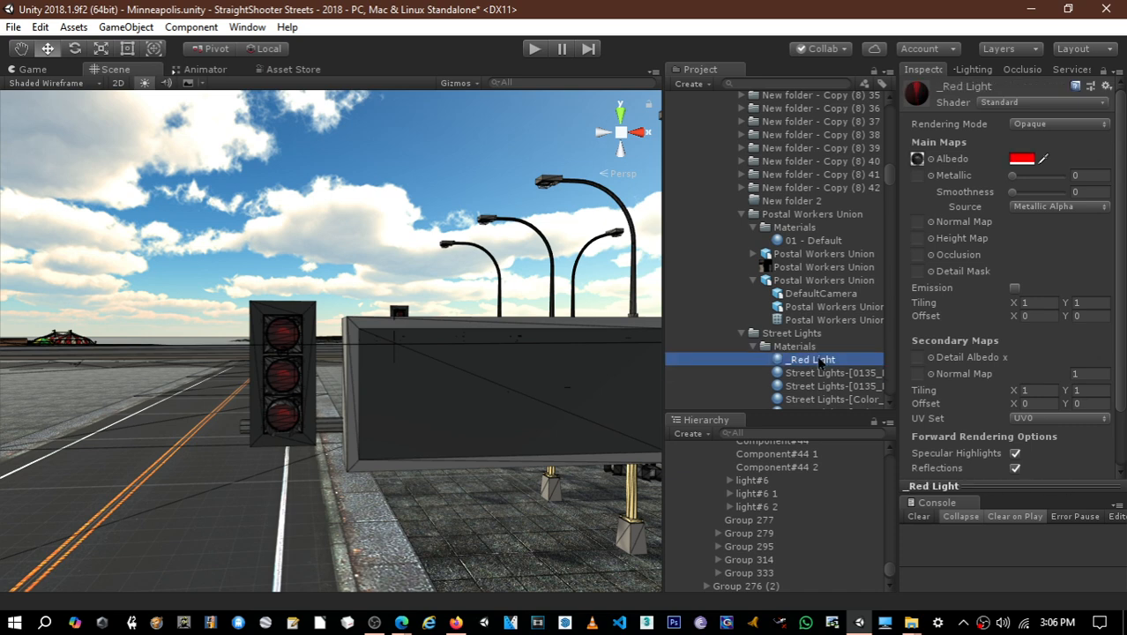
pyautogui.hotkey('ctrl', 'd')
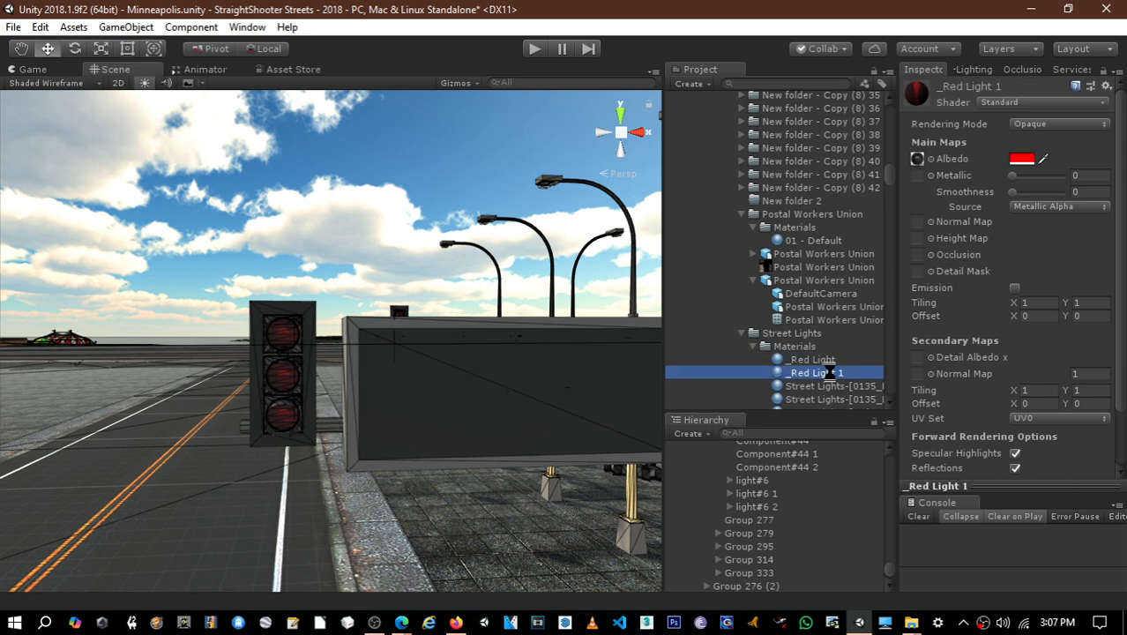
pyautogui.hotkey('ctrl', 'd')
# - Rename the first copy, _Red Light 1, to _Yellow
pyautogui.click(813, 374)
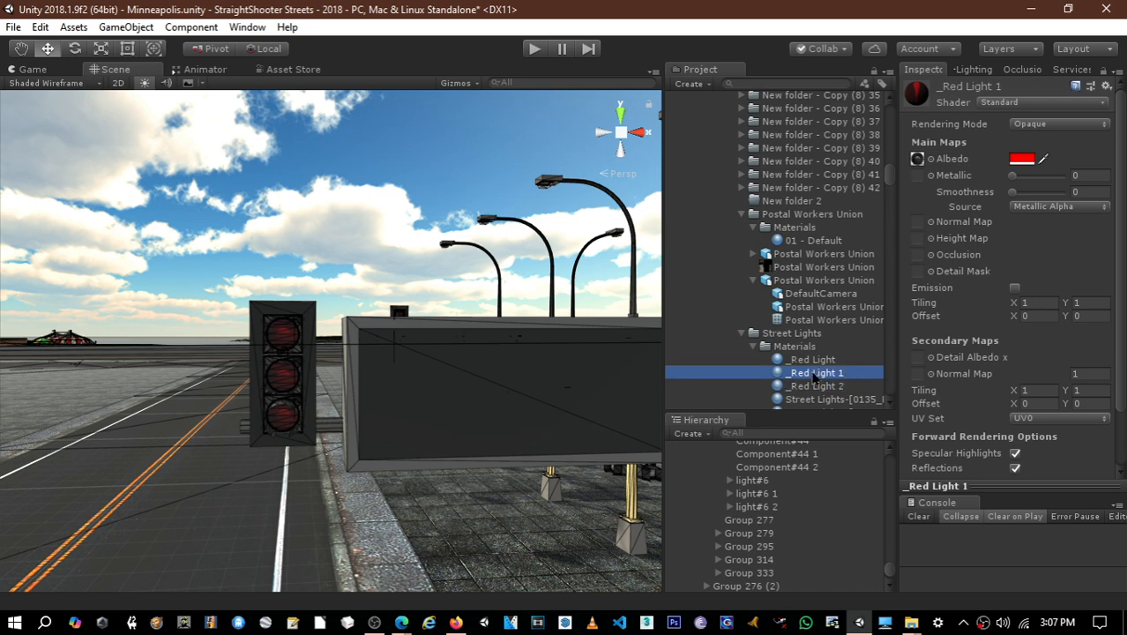
pyautogui.click(812, 377)
pyautogui.moveTo(791, 370); pyautogui.dragTo(874, 368)
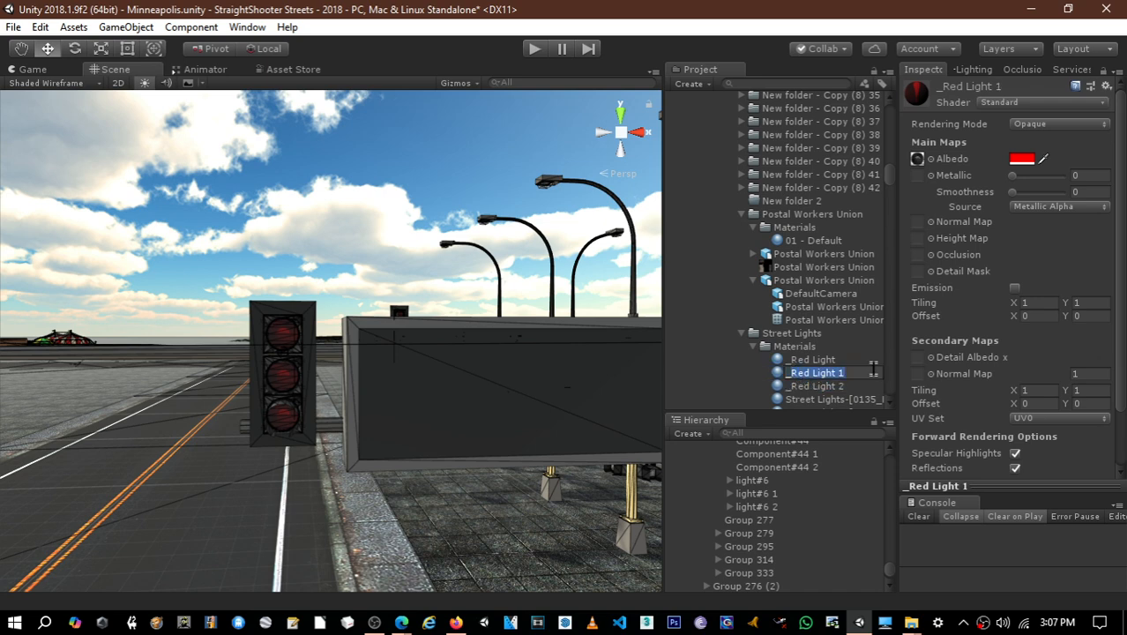
pyautogui.write('Yellow')
pyautogui.press('Return')
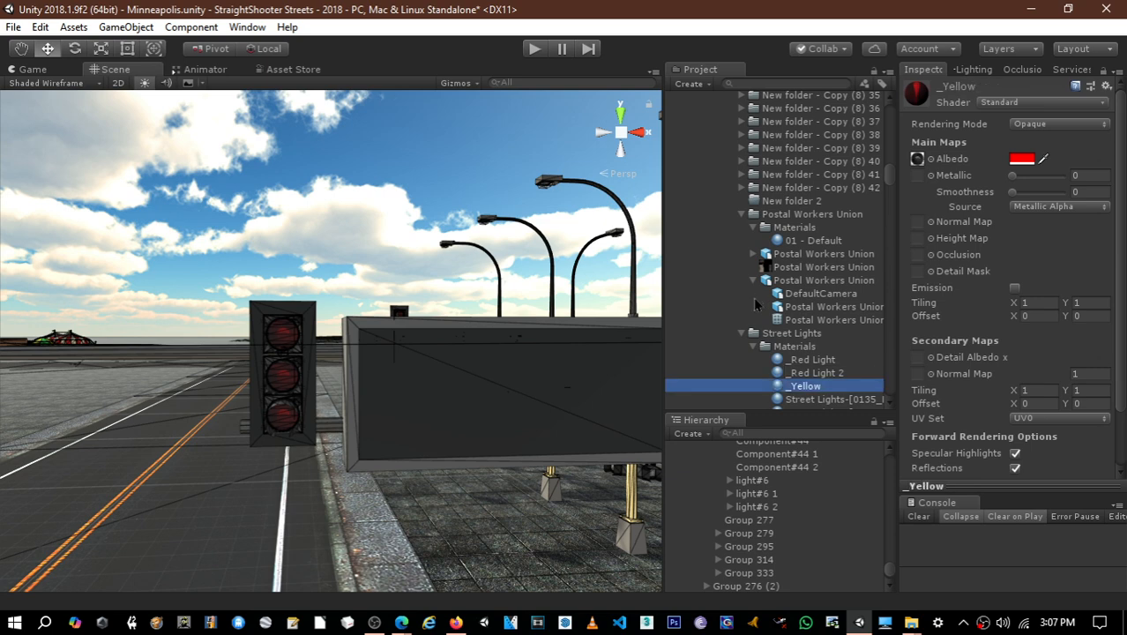
# - Rename the remaining copy, _Red Light 2, to _Green
pyautogui.click(812, 372)
pyautogui.click(812, 373)
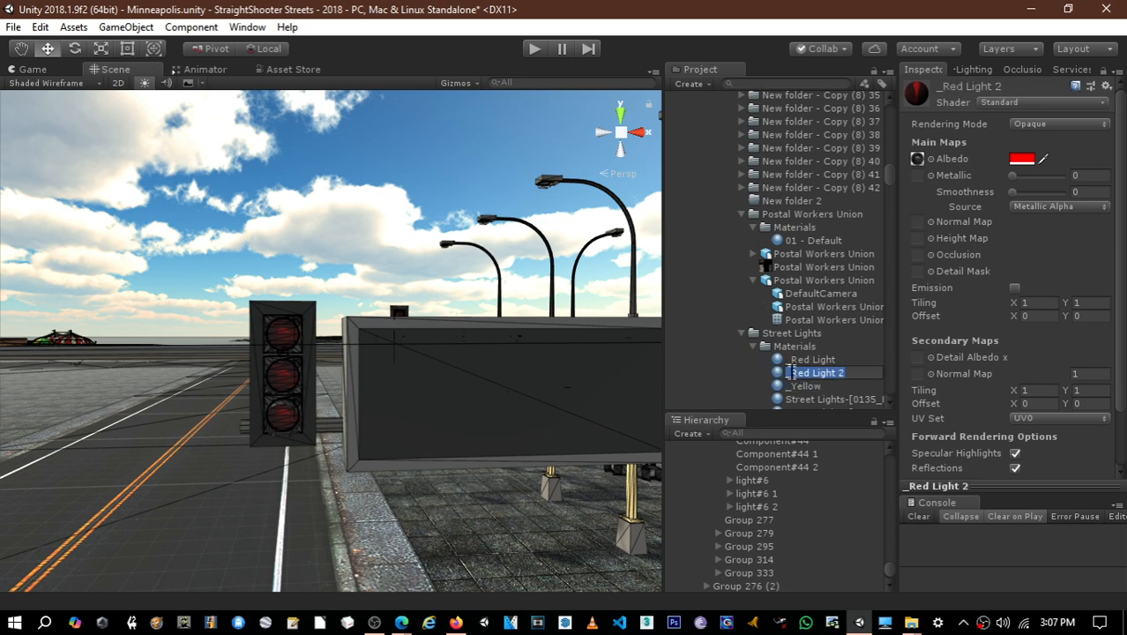
pyautogui.write('_Gree')
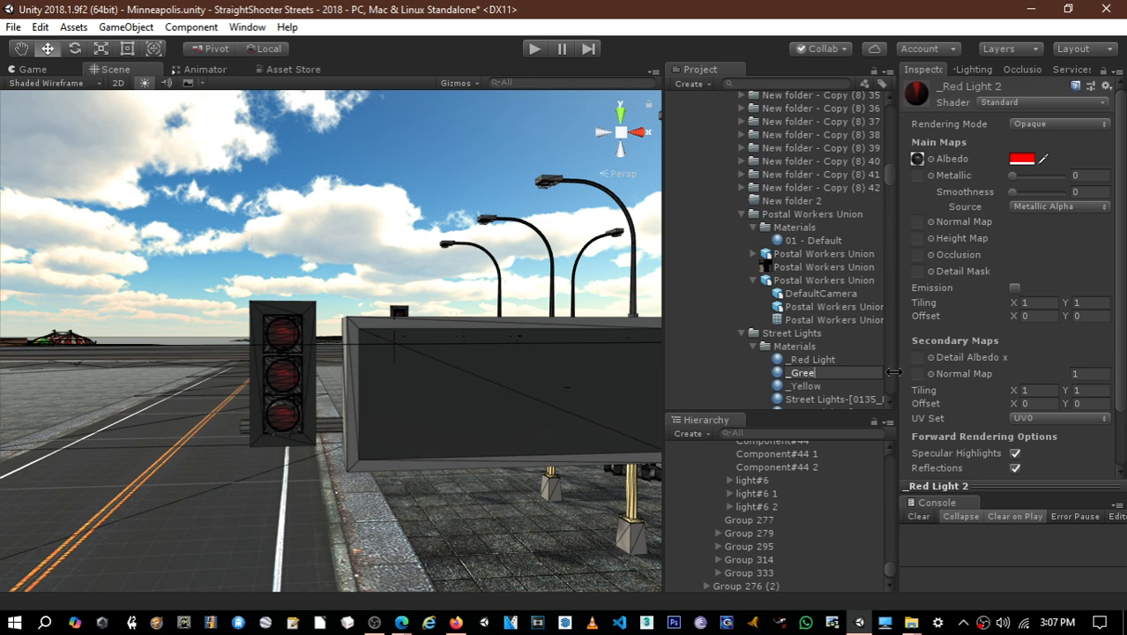
pyautogui.write('n')
pyautogui.press('Return')
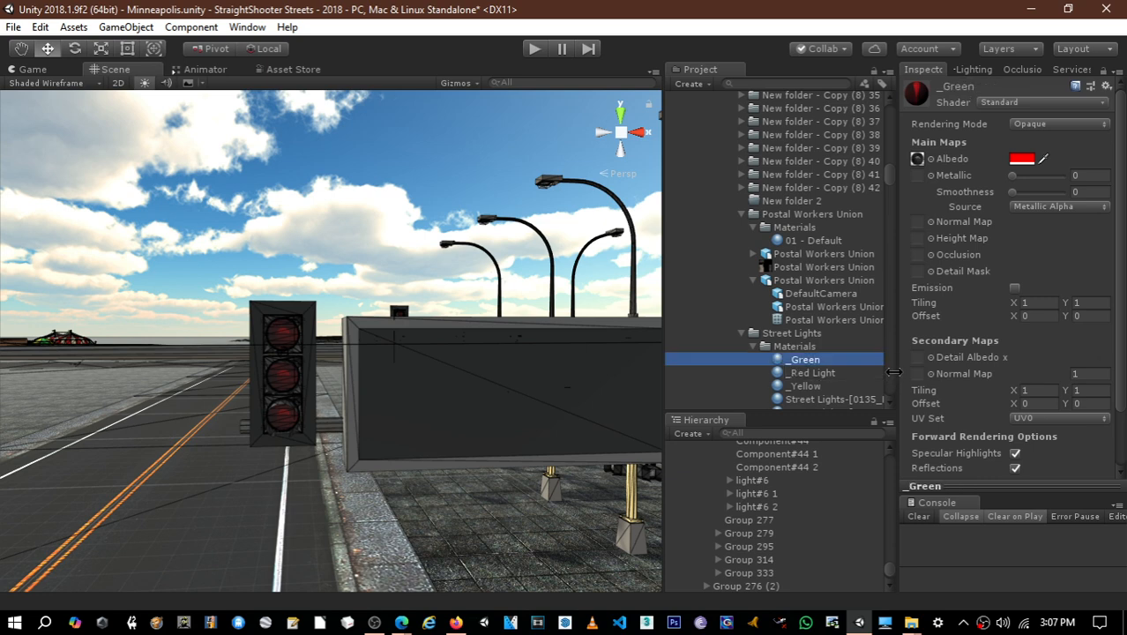
# - Set the _Green material's albedo color to the bright green swatch, 09FF00
pyautogui.click(1020, 160)
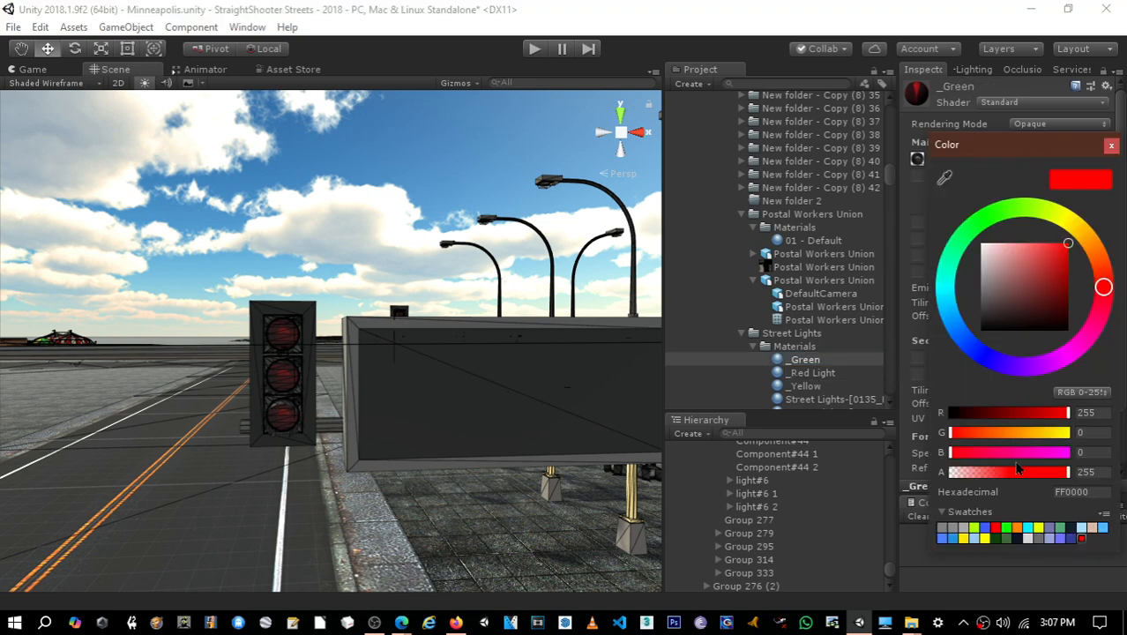
pyautogui.click(1007, 536)
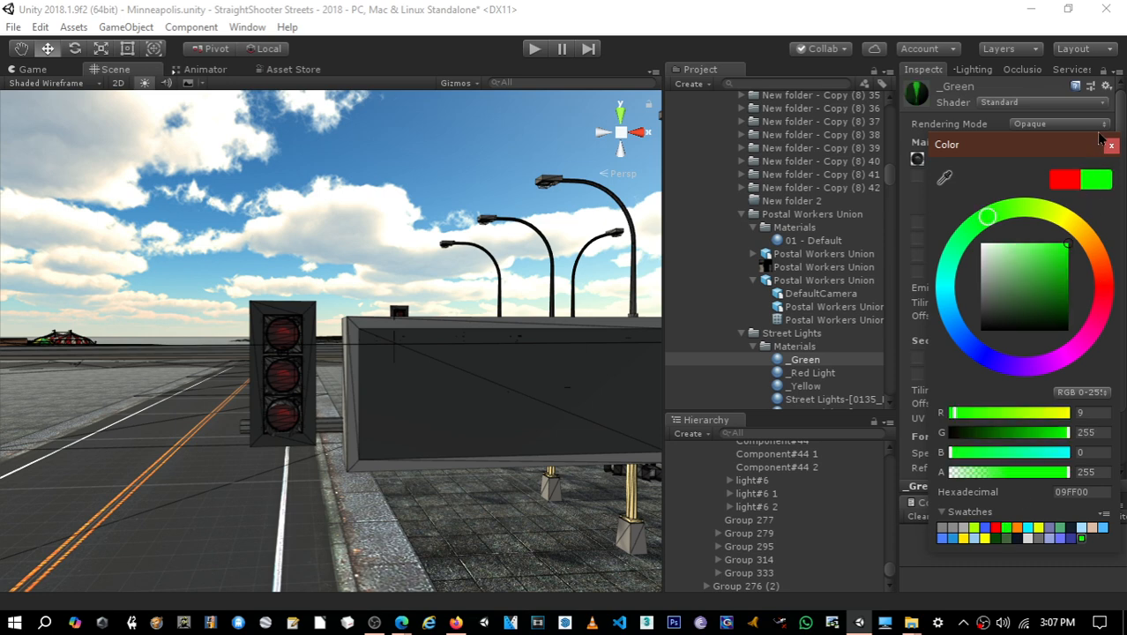
pyautogui.click(1111, 145)
# - Set the _Yellow material's albedo color to the bright yellow swatch, FBFF00
pyautogui.click(820, 387)
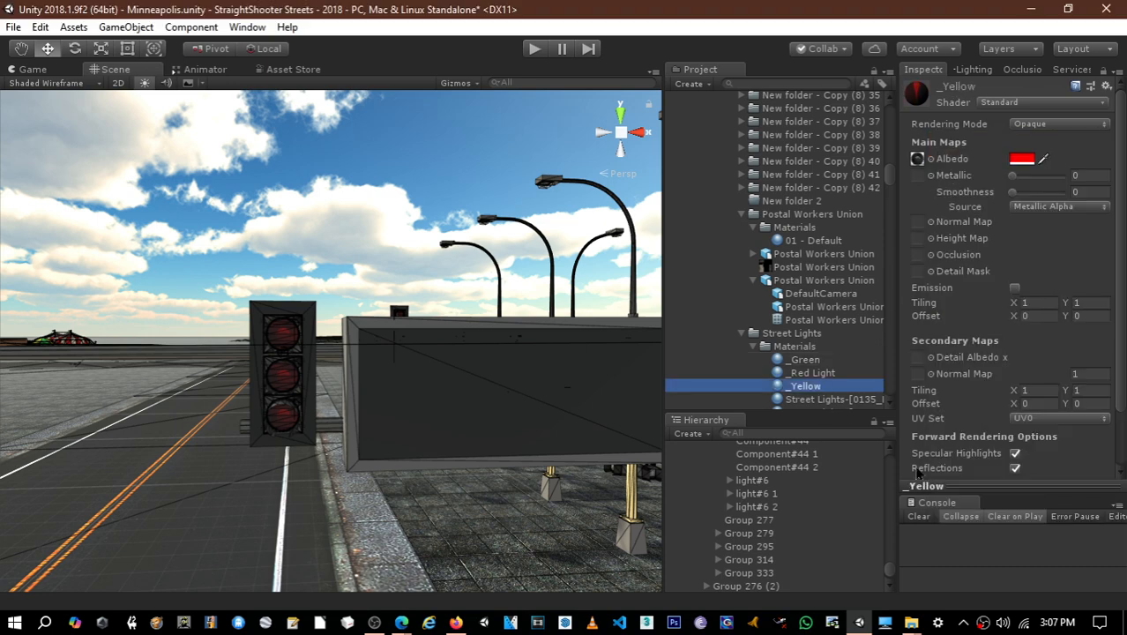
pyautogui.click(1020, 160)
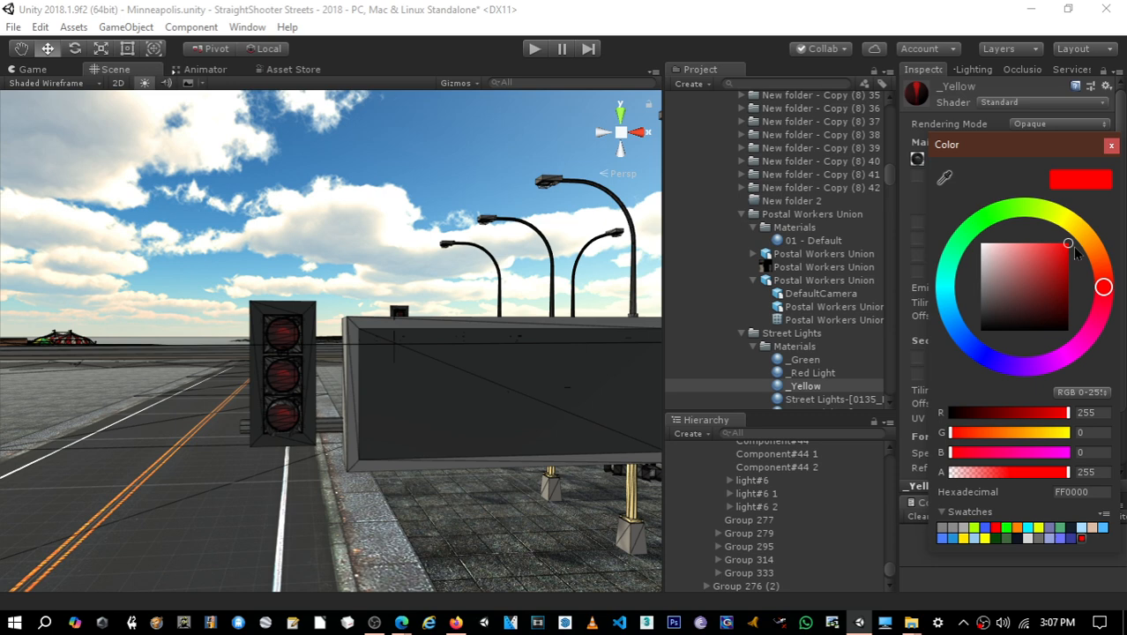
pyautogui.click(985, 539)
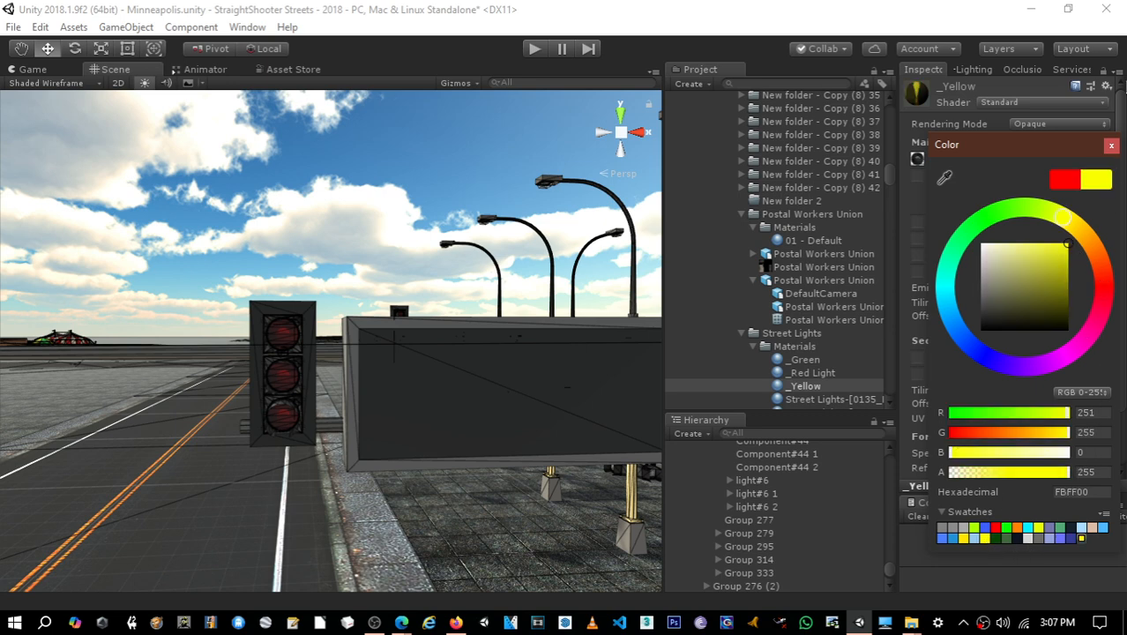
pyautogui.click(1112, 146)
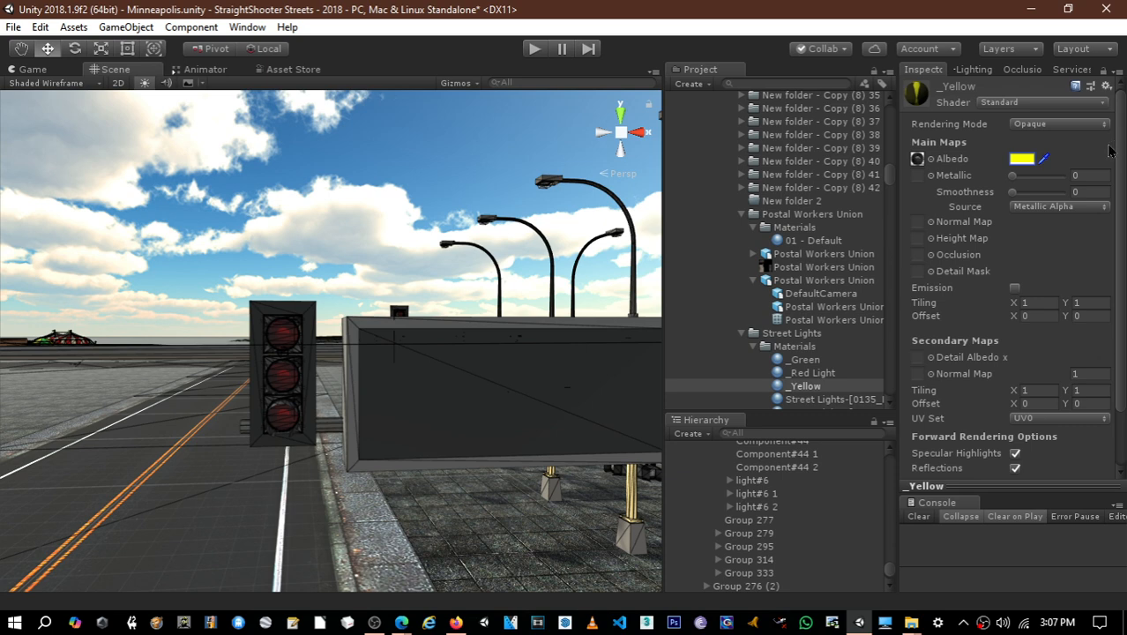
pyautogui.click(808, 388)
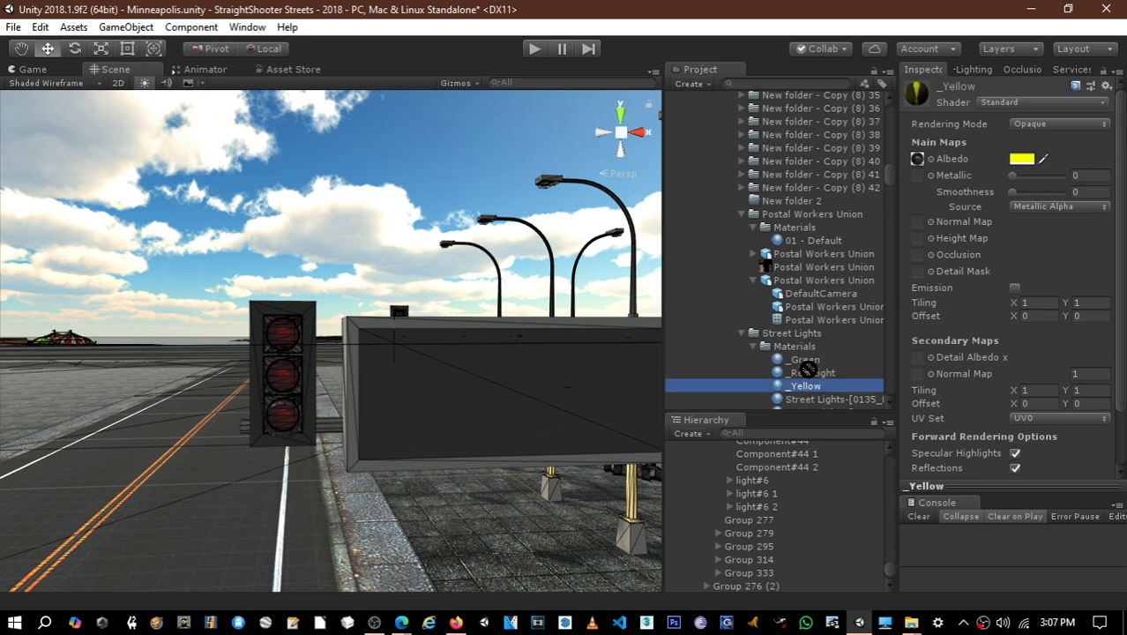
# - Shorten the _Red Light material's name to _Red
pyautogui.click(813, 374)
pyautogui.click(812, 377)
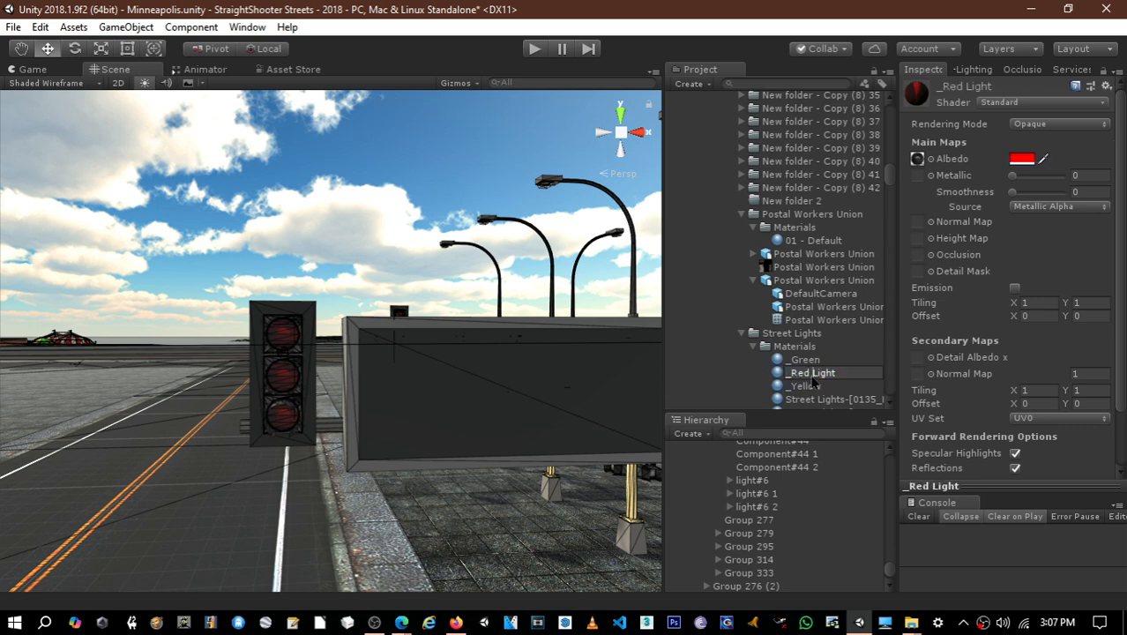
pyautogui.moveTo(812, 375); pyautogui.dragTo(838, 374)
pyautogui.press('BackSpace')
pyautogui.press('Return')
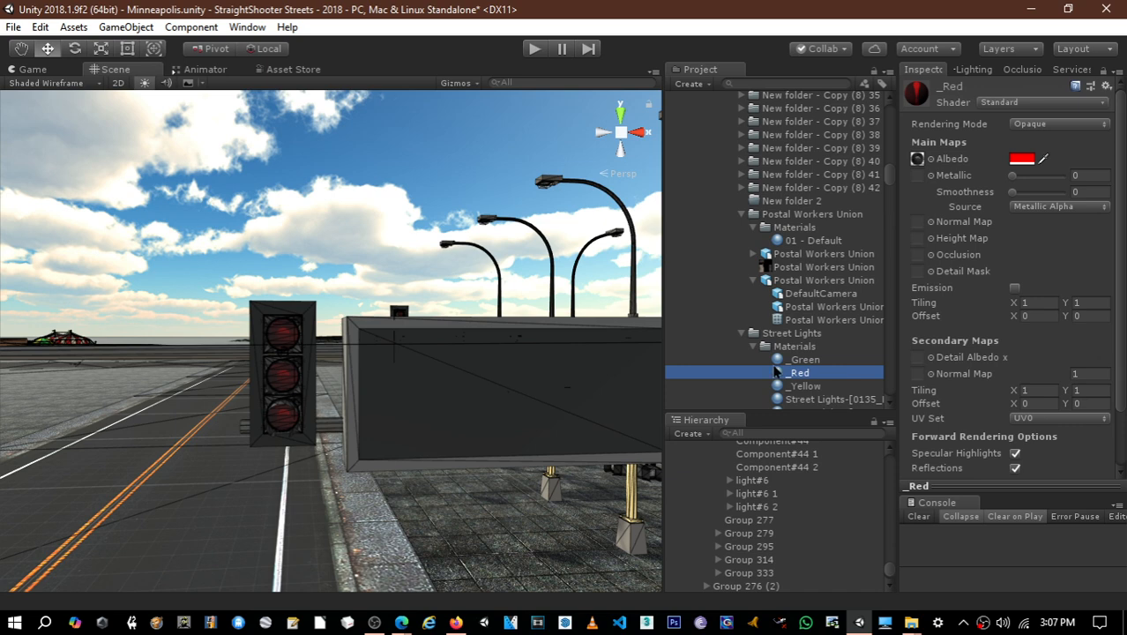
# - Select the top lens of the traffic signal beside the blank sign and examine the signal's lenses up close
pyautogui.scroll(-5, 368, 357)
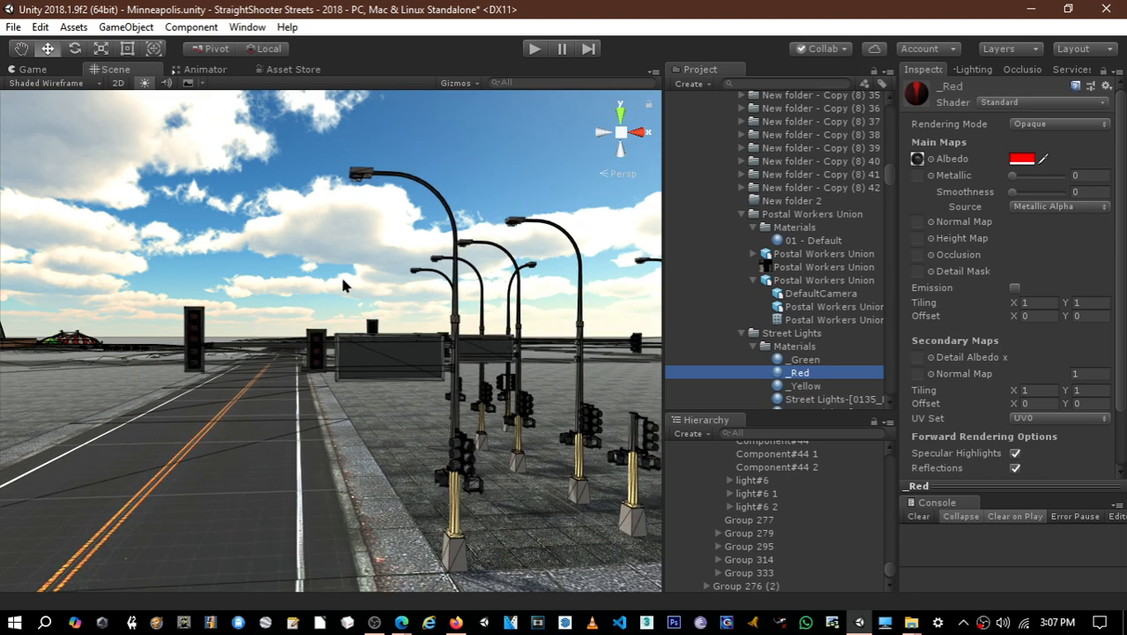
pyautogui.moveTo(342, 280); pyautogui.dragTo(388, 260, button='middle')
pyautogui.scroll(2, 374, 269)
pyautogui.scroll(2, 389, 266)
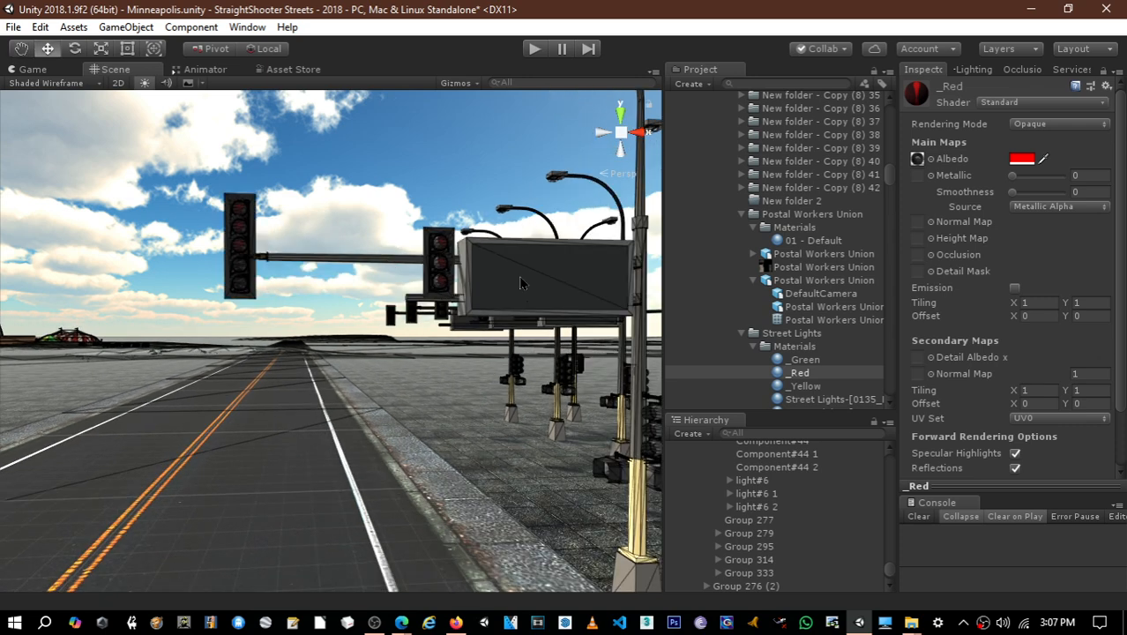
pyautogui.moveTo(520, 282); pyautogui.dragTo(511, 284, button='middle')
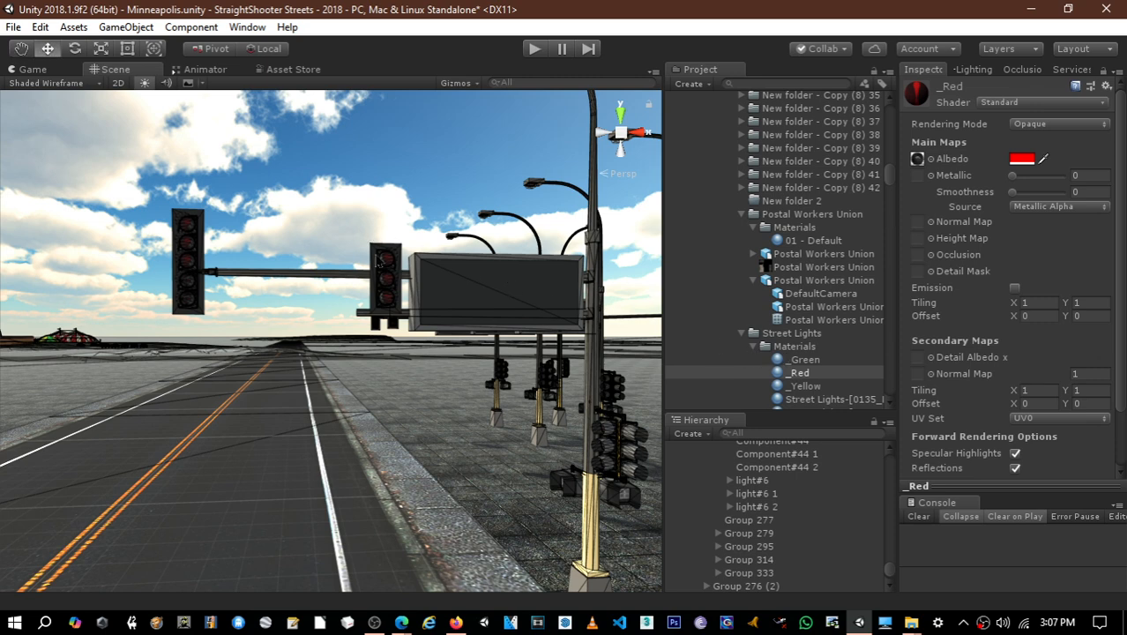
pyautogui.click(387, 263)
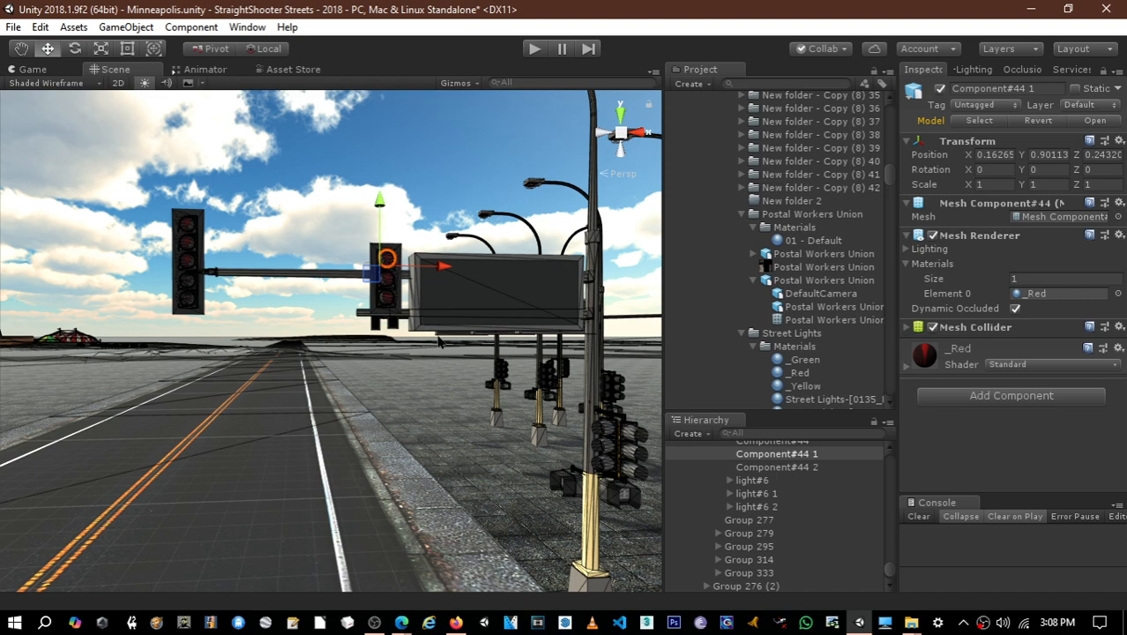
pyautogui.keyDown('alt'); pyautogui.moveTo(472, 358); pyautogui.dragTo(450, 357); pyautogui.keyUp('alt')
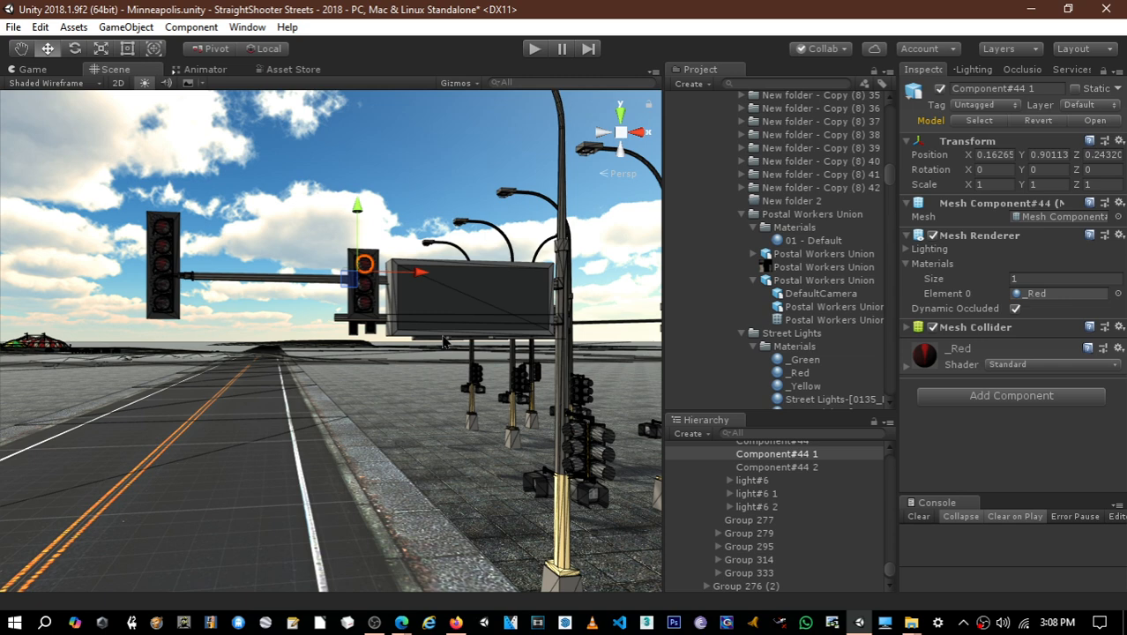
pyautogui.moveTo(252, 308); pyautogui.dragTo(282, 332, button='right')
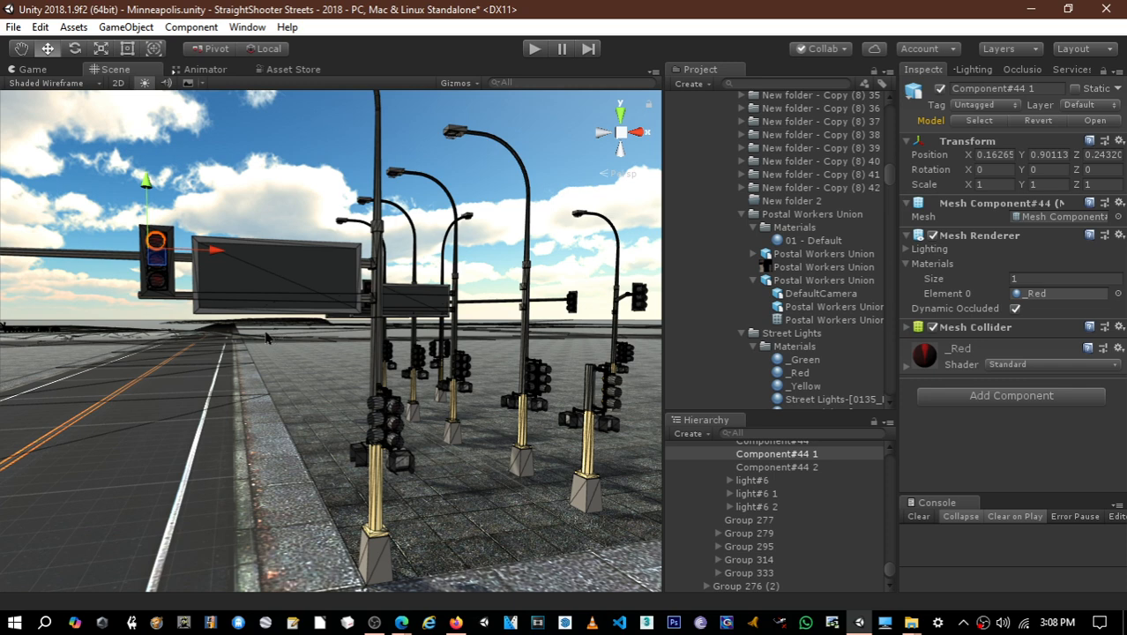
pyautogui.moveTo(265, 338); pyautogui.dragTo(308, 321, button='right')
pyautogui.press('w')
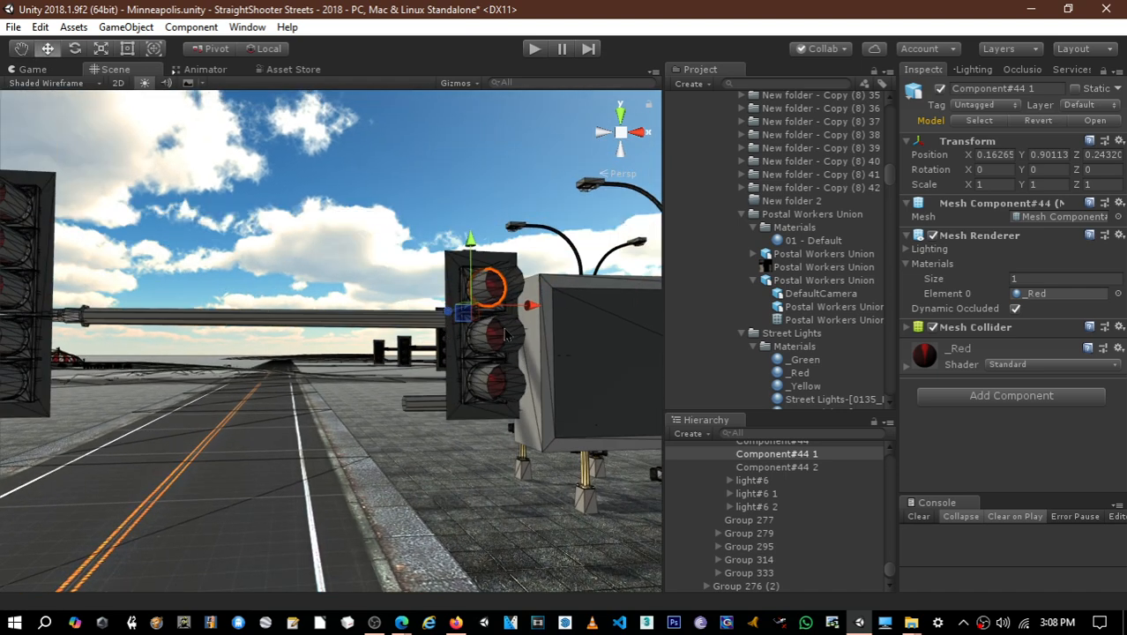
# - Rename the middle lens of the signal beside the blank sign as Yellow and assign the _Yellow material to it
pyautogui.click(499, 338)
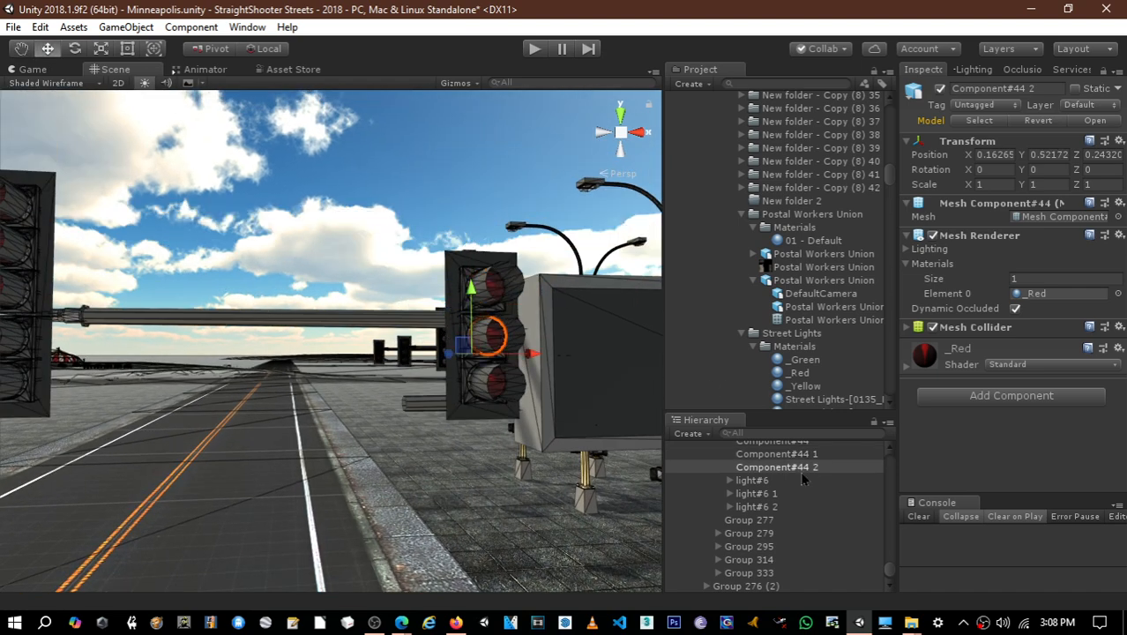
pyautogui.scroll(2, 803, 479)
pyautogui.click(776, 464)
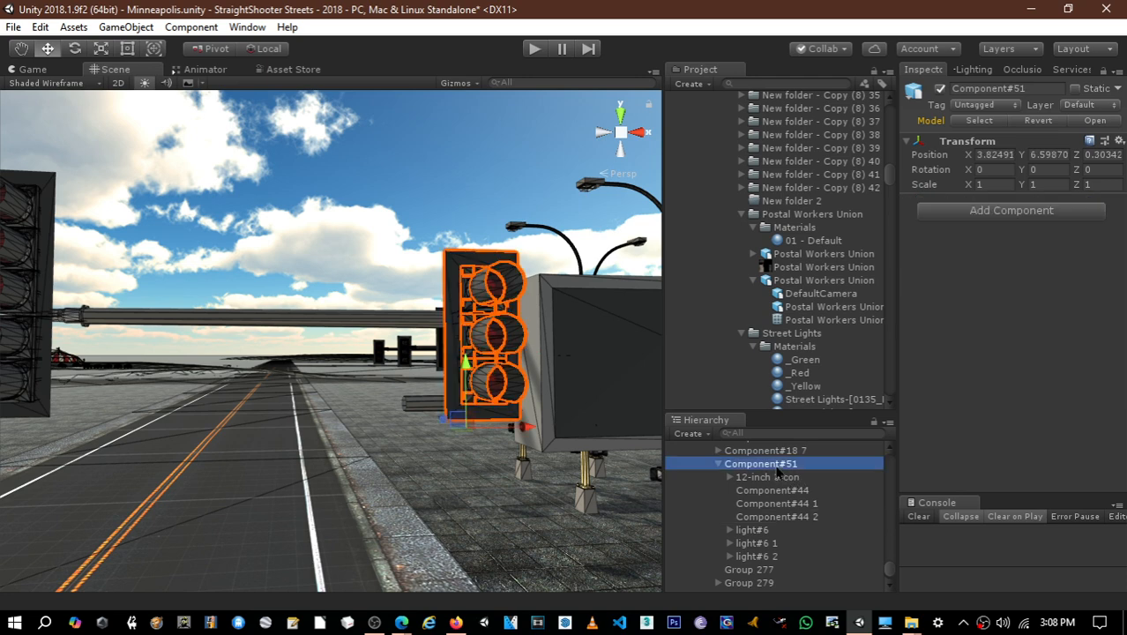
pyautogui.click(781, 477)
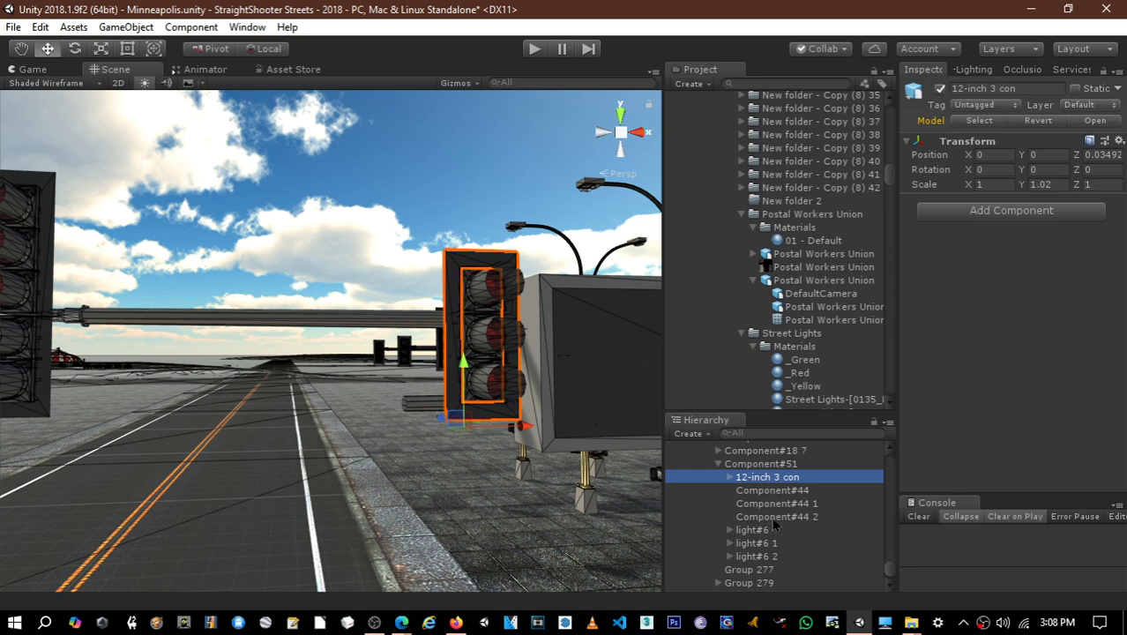
pyautogui.click(774, 520)
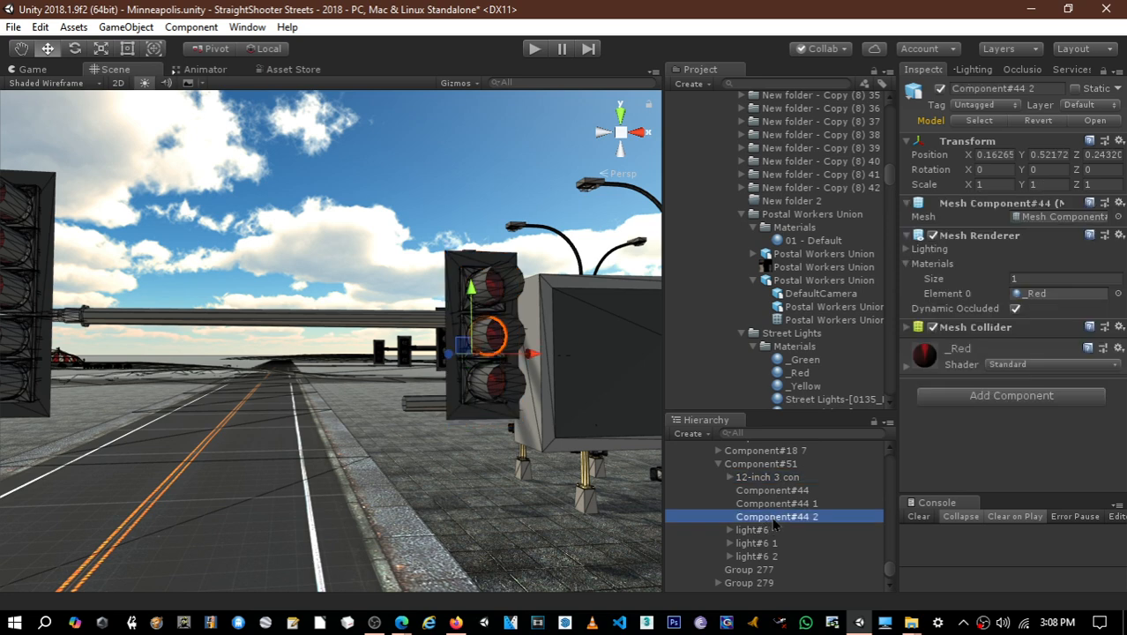
pyautogui.click(774, 516)
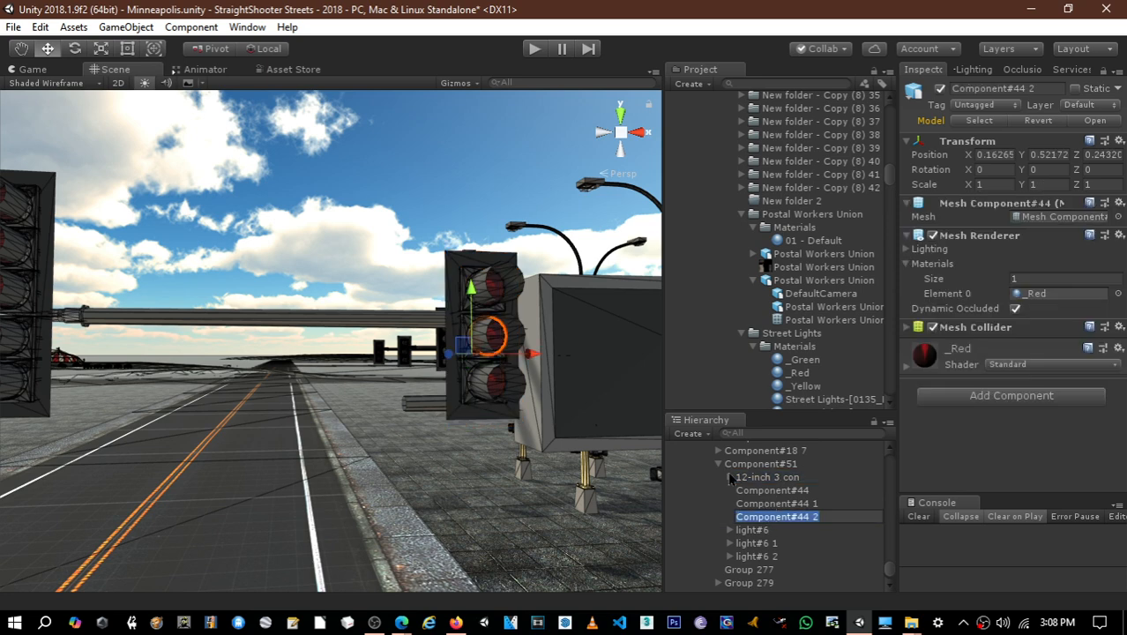
pyautogui.write('Yellow')
pyautogui.press('Return')
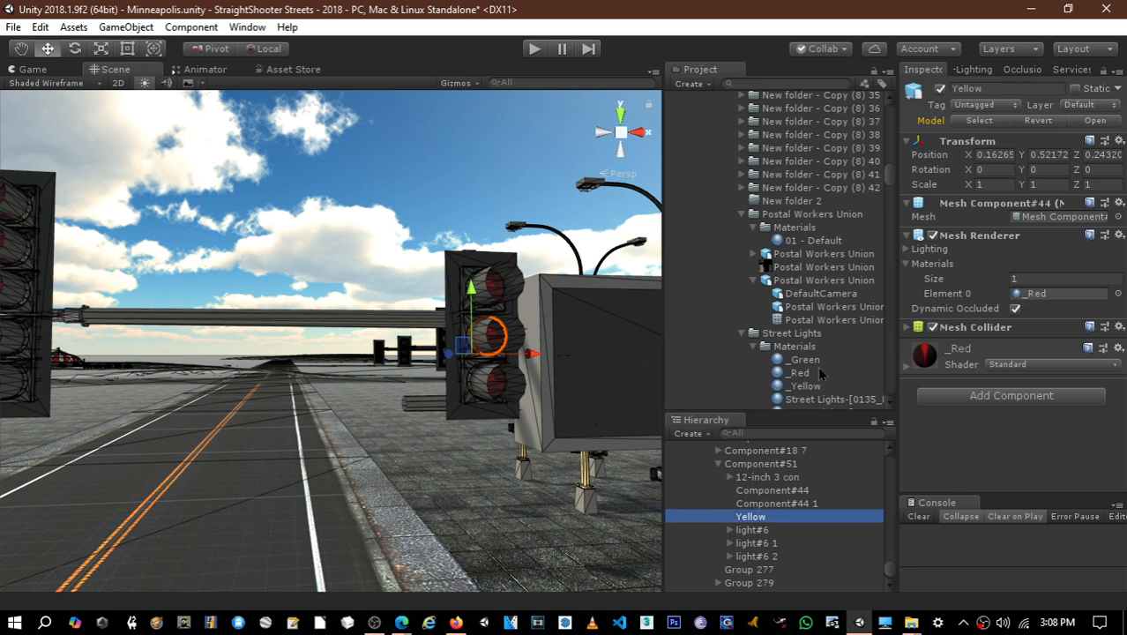
pyautogui.click(1045, 298)
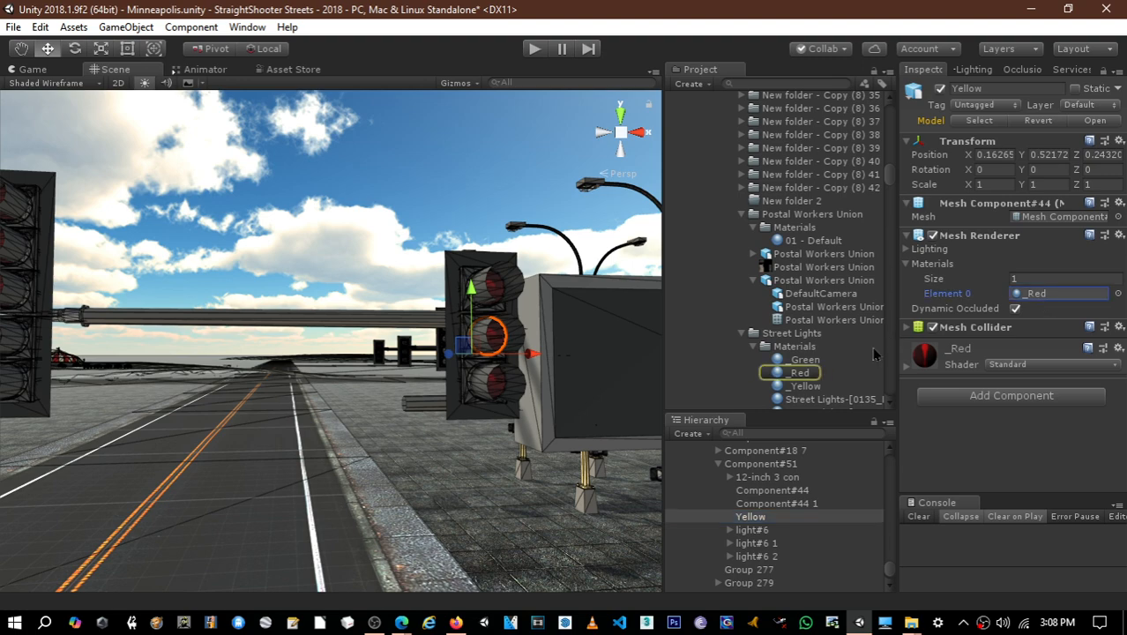
pyautogui.moveTo(804, 393); pyautogui.dragTo(1041, 304)
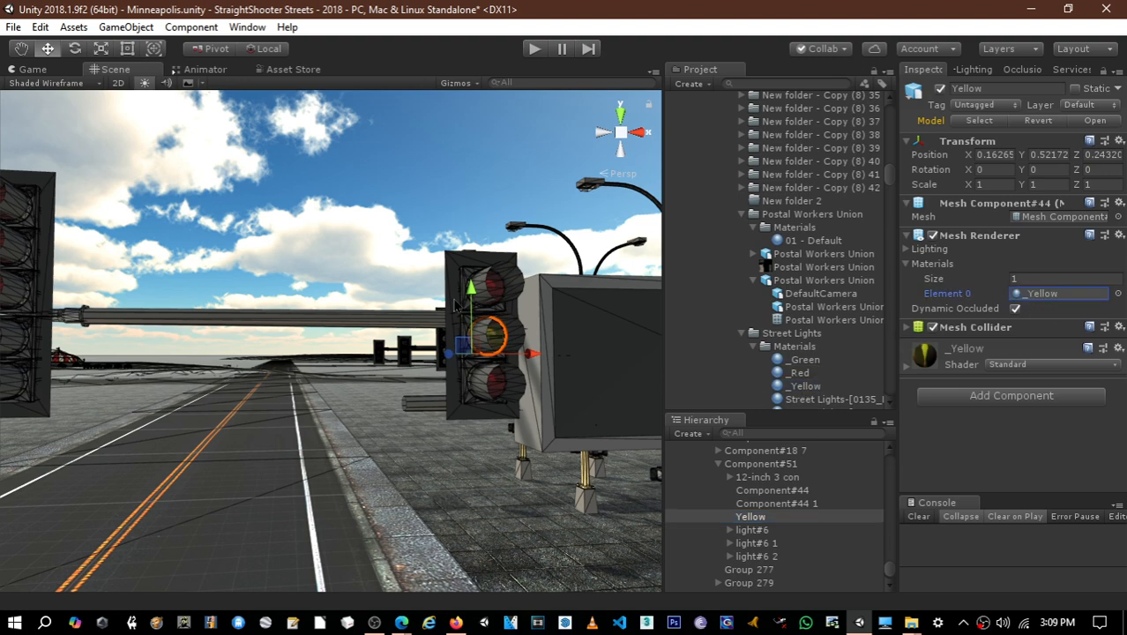
# - Rename the bottom lens of the same signal as Green and assign the _Green material to it
pyautogui.moveTo(456, 306)
pyautogui.mouseDown(button='middle')
pyautogui.moveTo(413, 302)
pyautogui.moveTo(437, 295)
pyautogui.moveTo(449, 307)
pyautogui.mouseUp(button='middle')
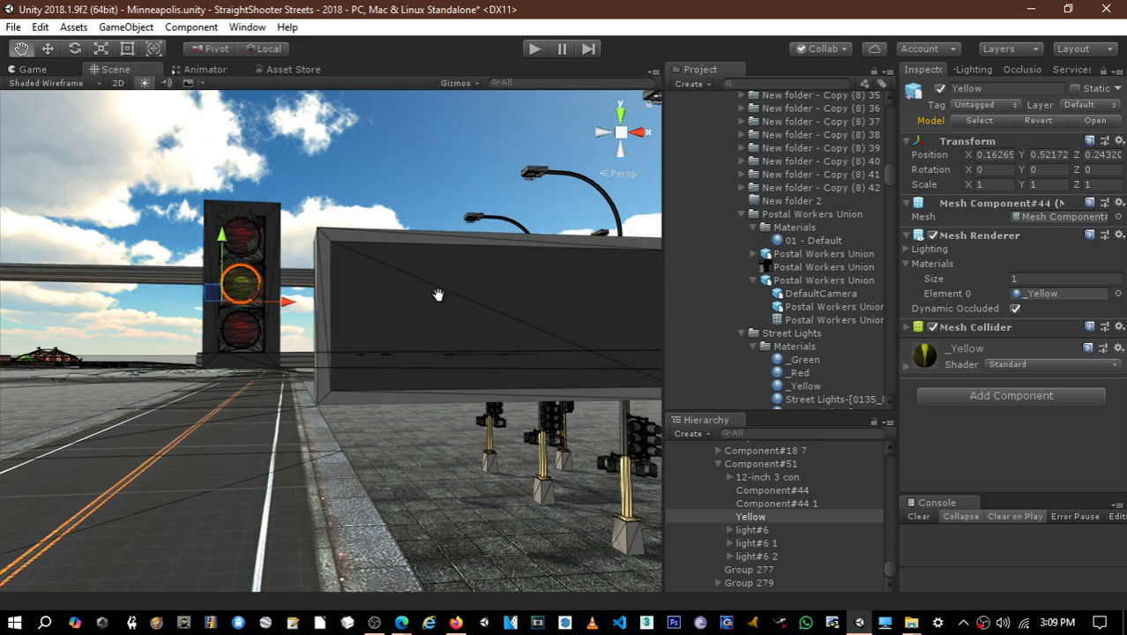
pyautogui.click(238, 342)
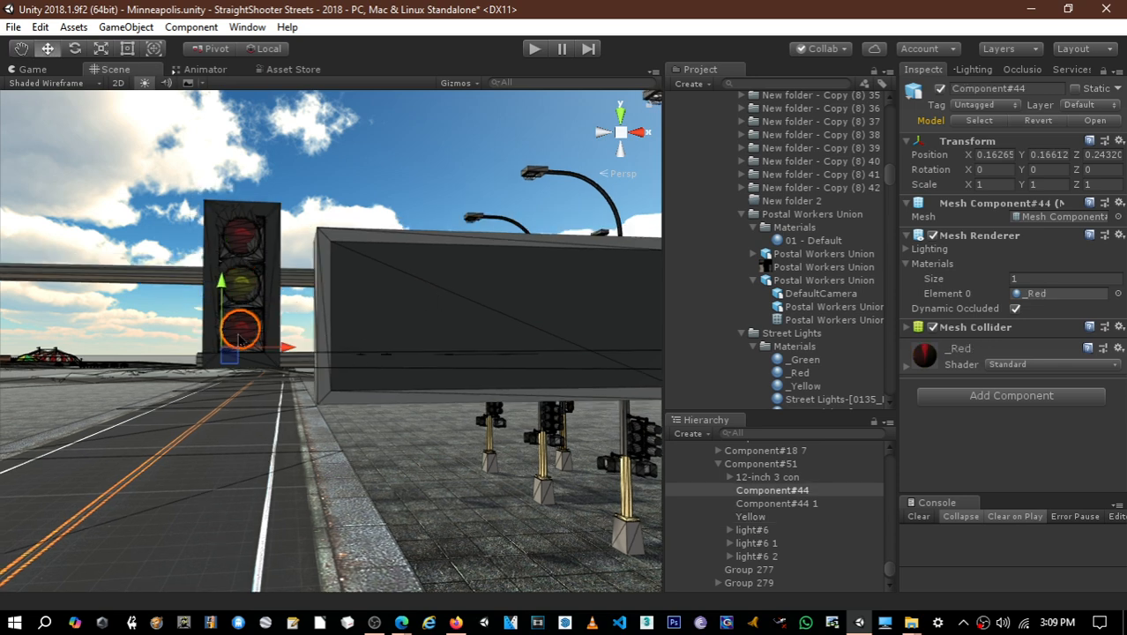
pyautogui.click(788, 494)
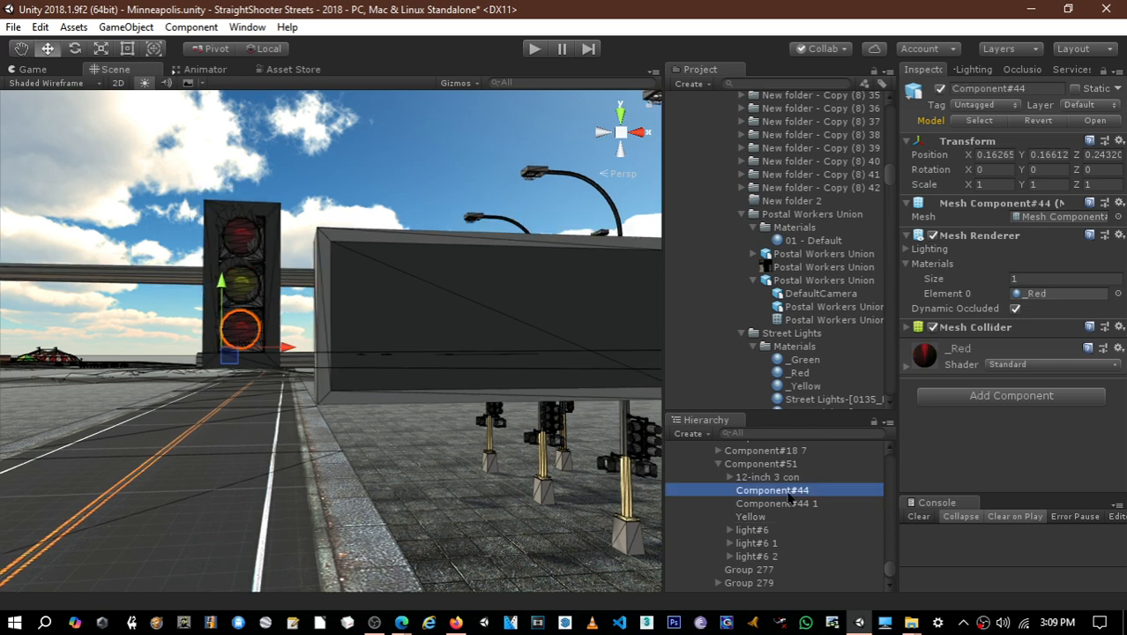
pyautogui.press('F2')
pyautogui.write('Gree')
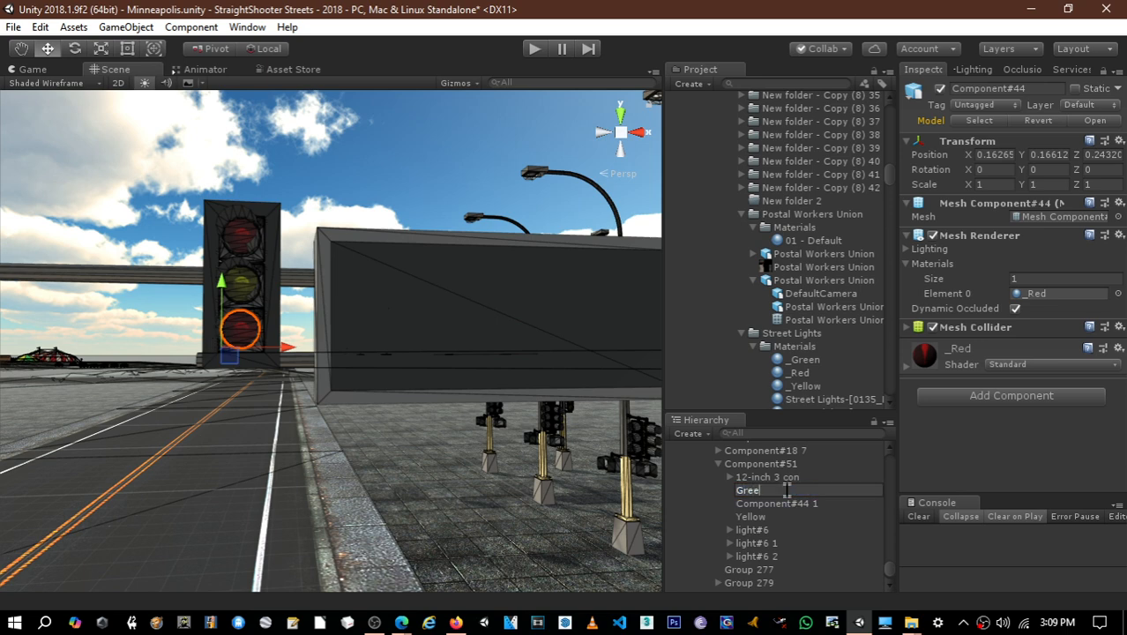
pyautogui.write('n')
pyautogui.press('Return')
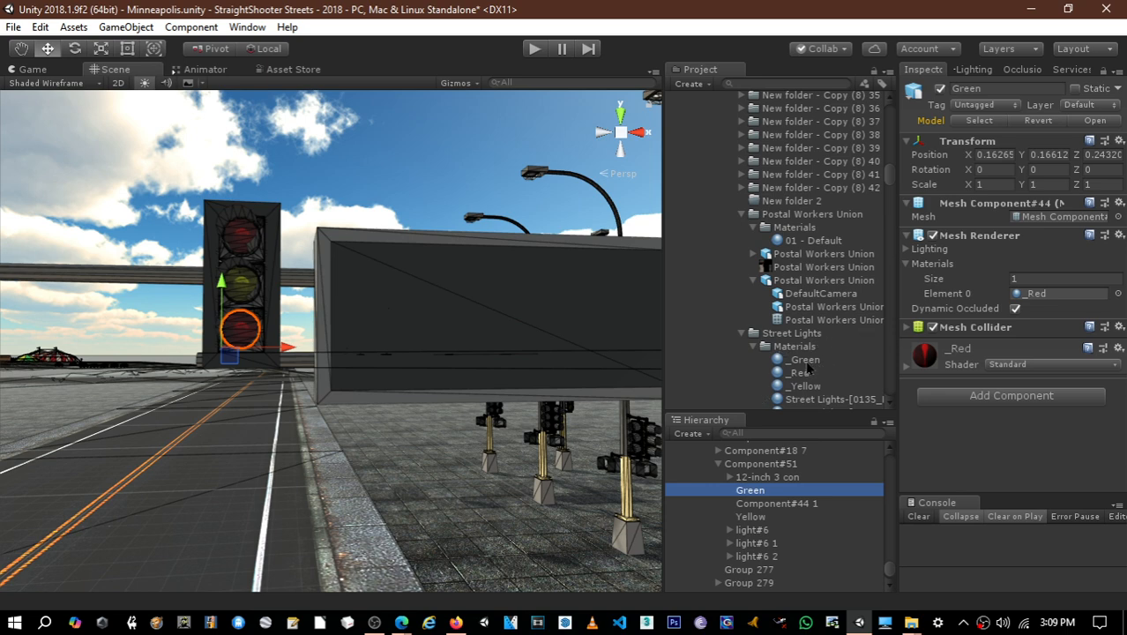
pyautogui.moveTo(803, 361); pyautogui.dragTo(1056, 302)
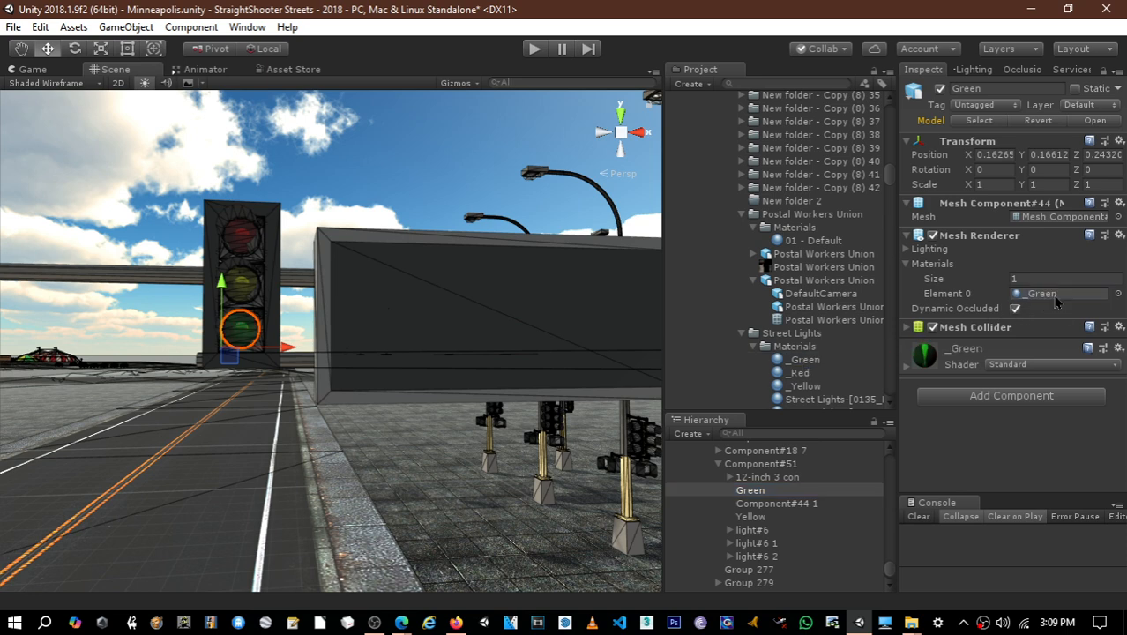
# - Rename the top lens of the signal beside the blank sign as Red
pyautogui.click(778, 506)
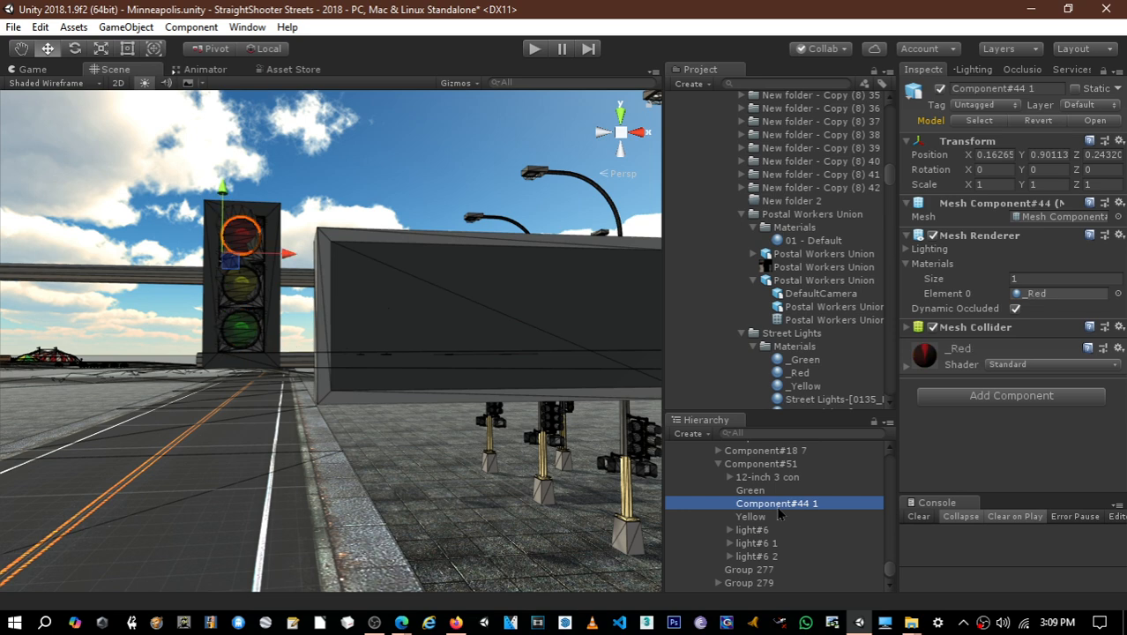
pyautogui.doubleClick(778, 506)
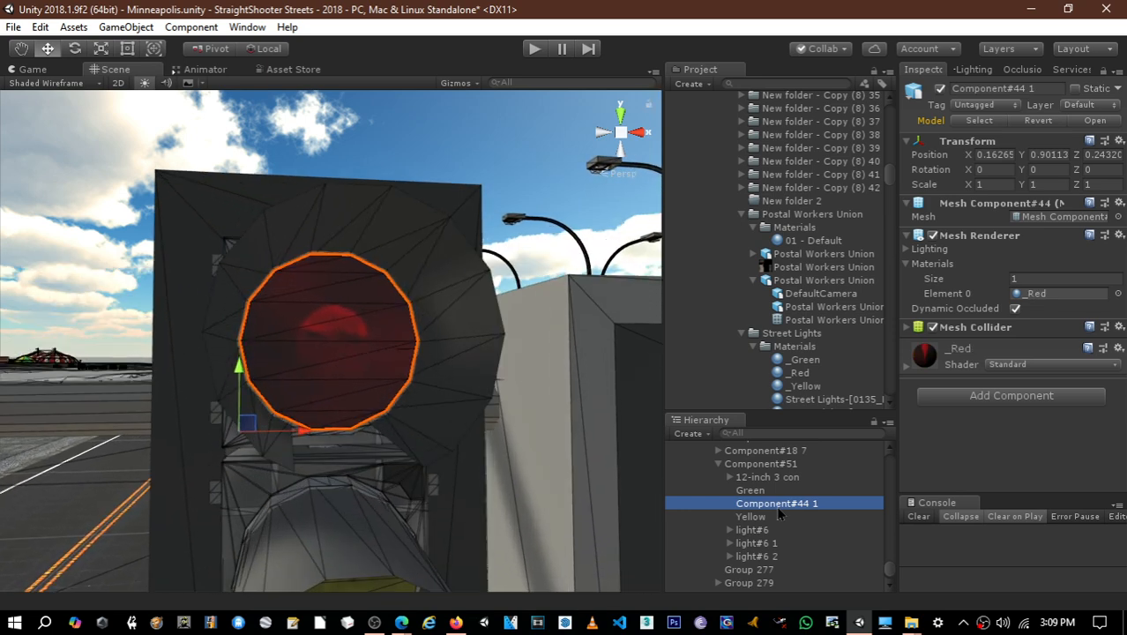
pyautogui.press('F2')
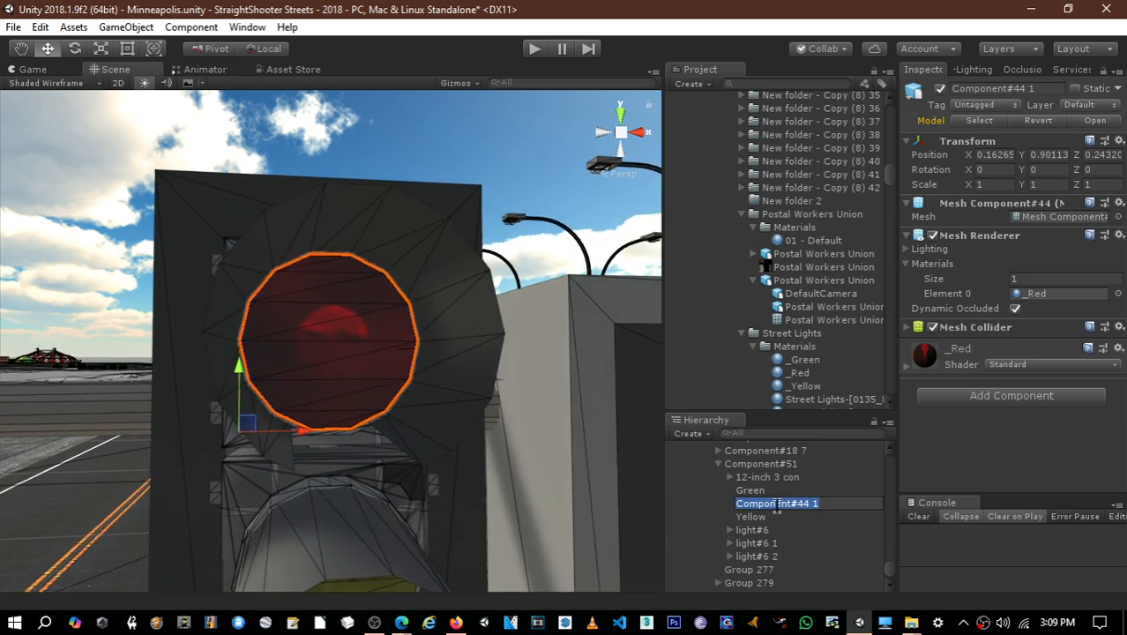
pyautogui.write('Red')
pyautogui.press('Return')
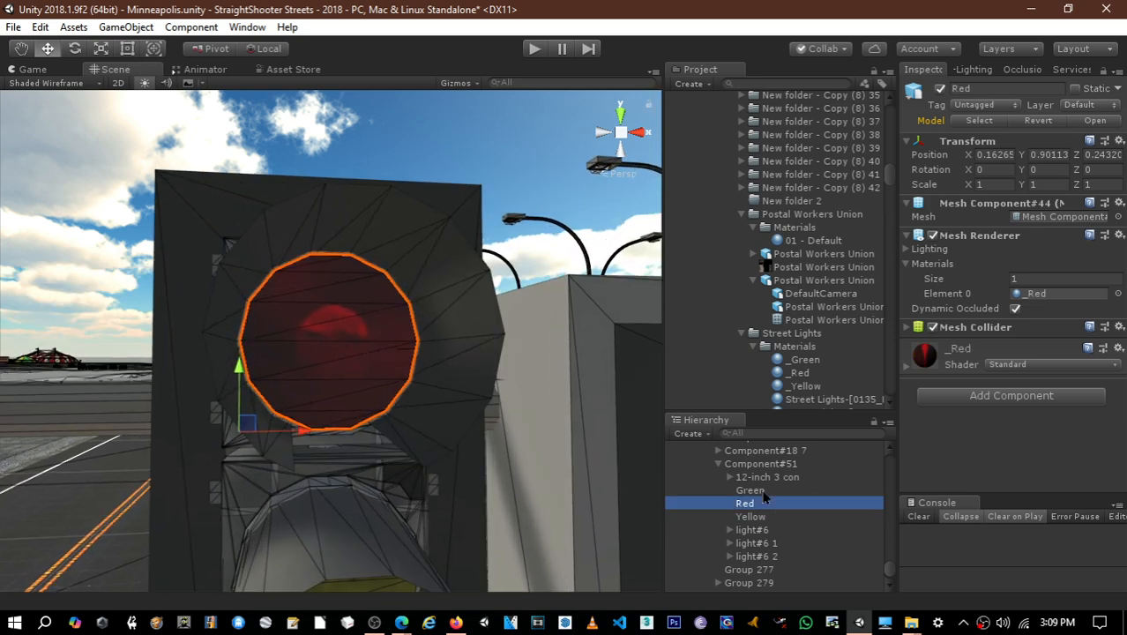
# - Select the top lenses of the five-lens overhead signal and of the near pole's signal heads together and rename them Red
pyautogui.scroll(-5, 467, 450)
pyautogui.scroll(-5, 468, 444)
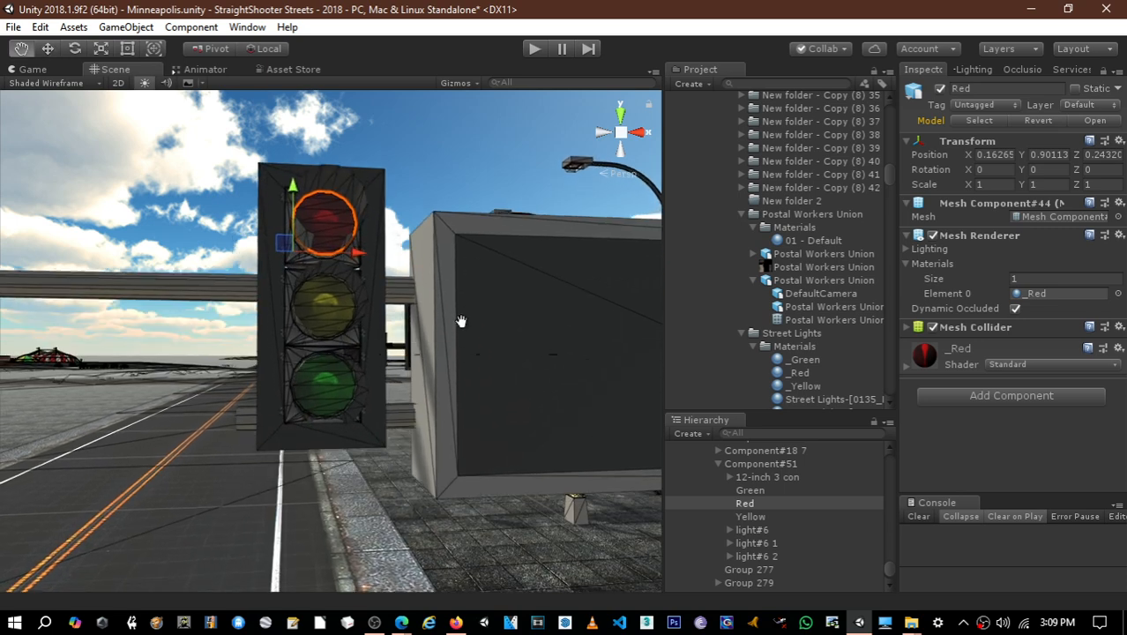
pyautogui.scroll(-3, 456, 323)
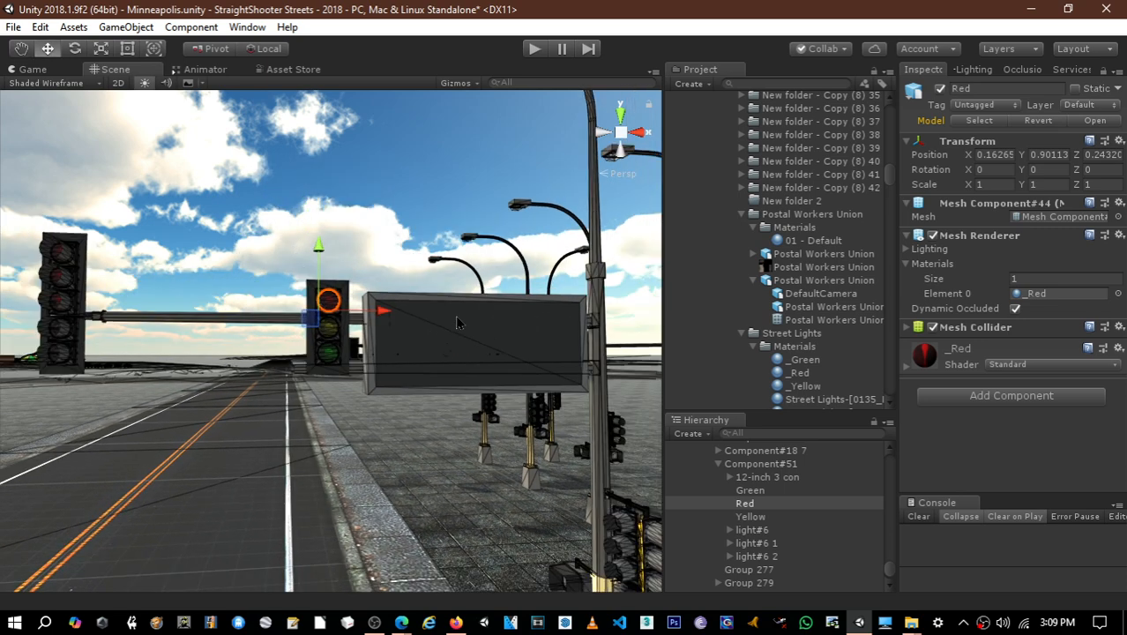
pyautogui.scroll(4, 777, 513)
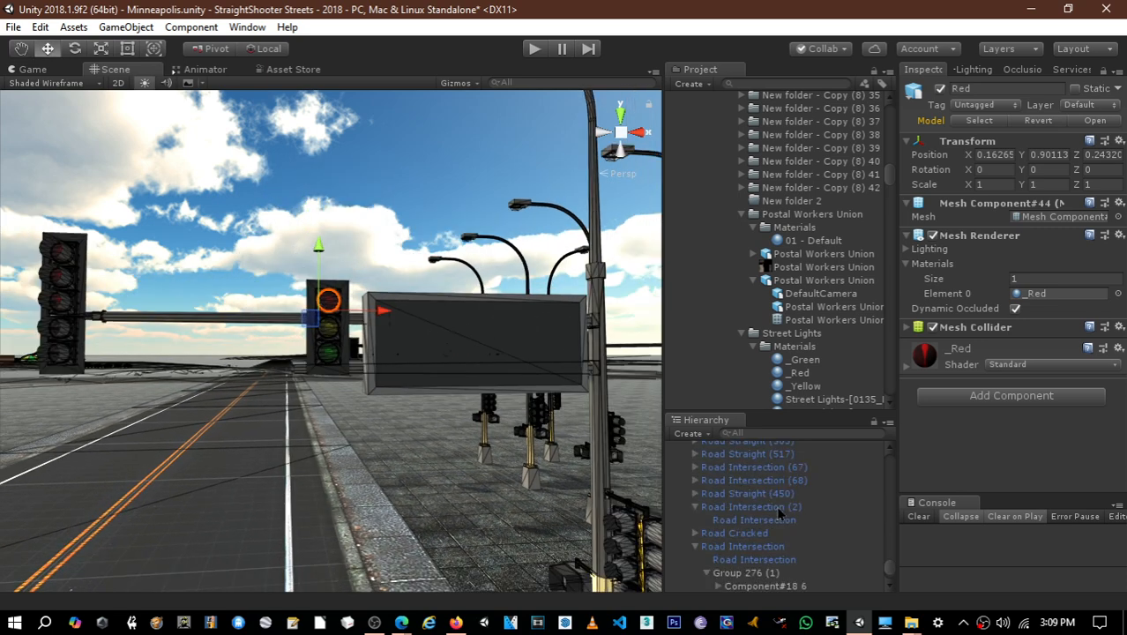
pyautogui.moveTo(479, 448); pyautogui.dragTo(543, 421, button='right')
pyautogui.press('w')
pyautogui.press('s')
pyautogui.press('a')
pyautogui.press('e')
pyautogui.press('a')
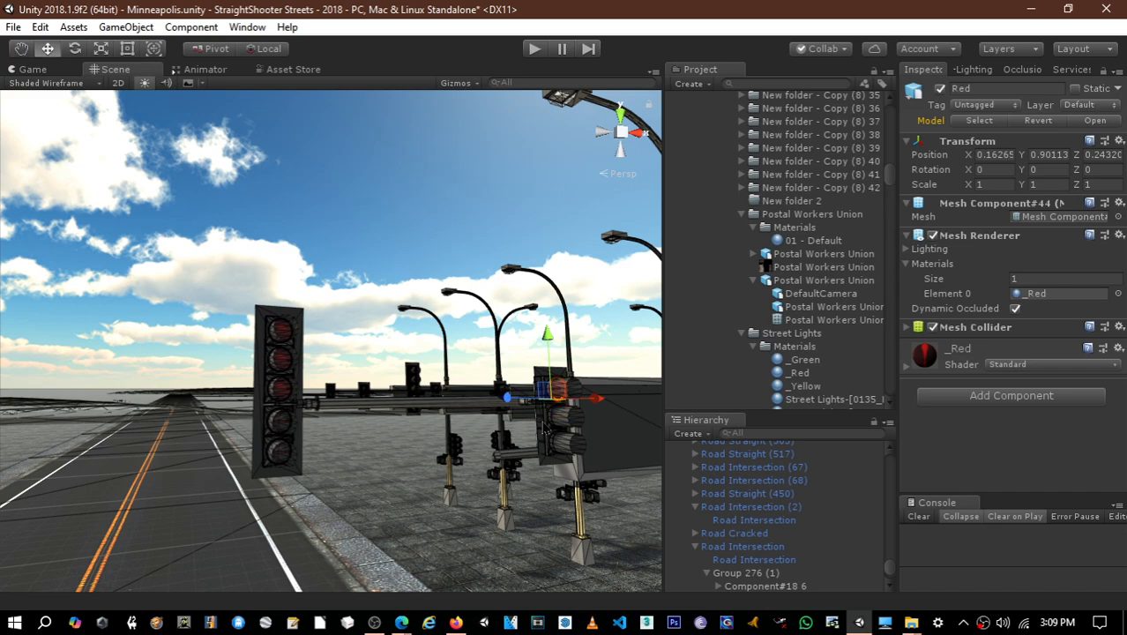
pyautogui.click(285, 335)
pyautogui.keyDown('alt'); pyautogui.moveTo(344, 410); pyautogui.dragTo(466, 423); pyautogui.keyUp('alt')
pyautogui.keyDown('shift'); pyautogui.click(472, 430); pyautogui.keyUp('shift')
pyautogui.keyDown('shift'); pyautogui.click(460, 420); pyautogui.keyUp('shift')
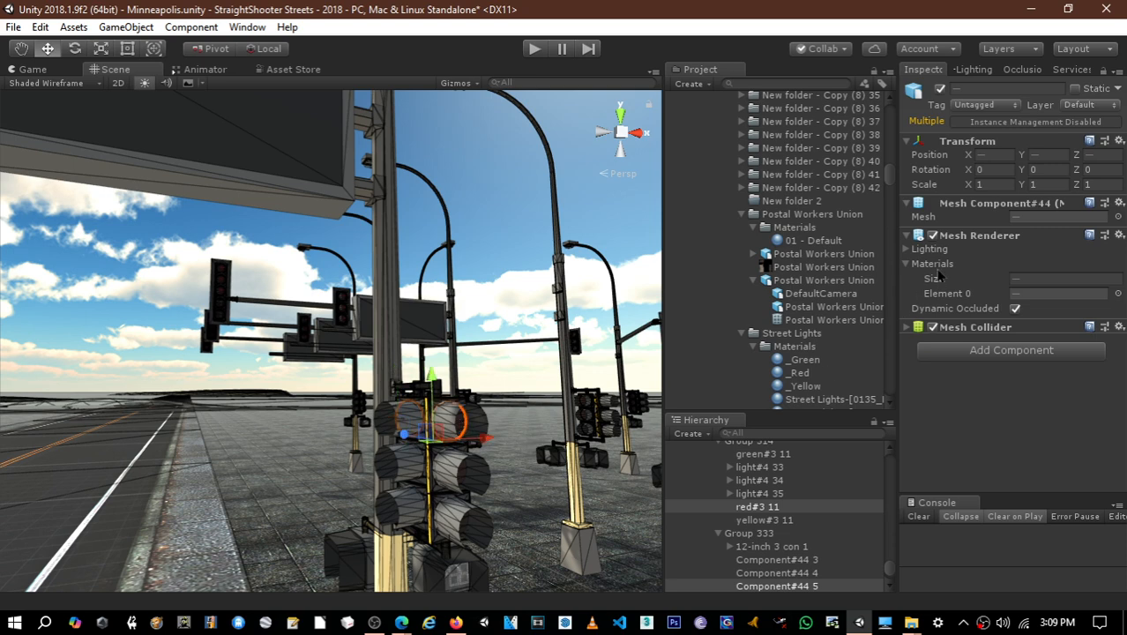
pyautogui.click(1006, 87)
pyautogui.write('Red')
pyautogui.press('Return')
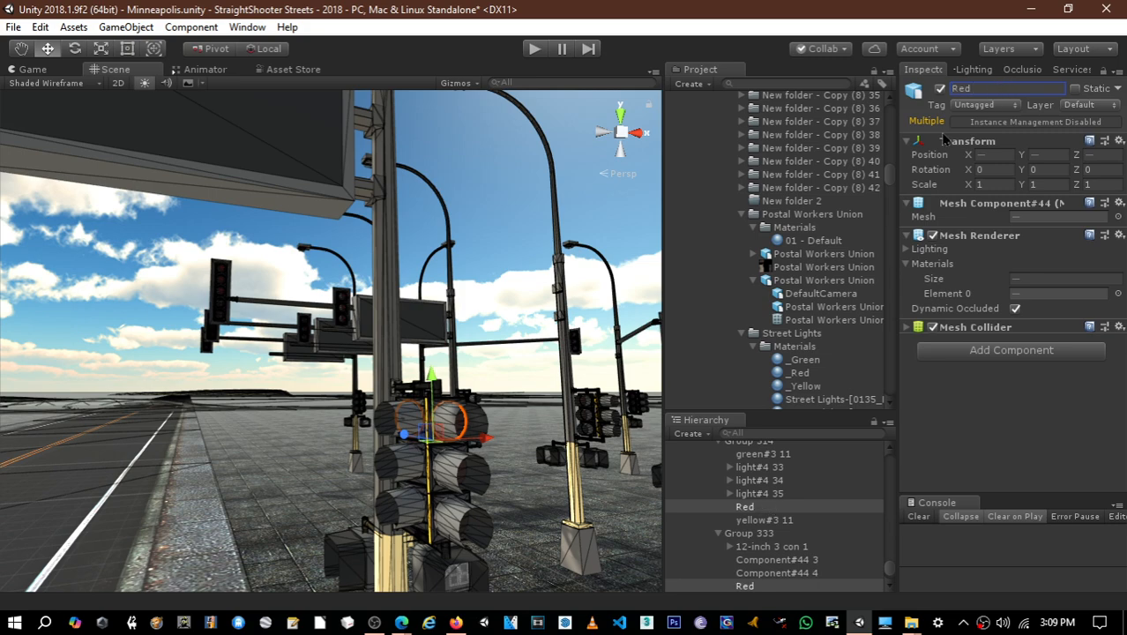
# - Assign the _Red material as Element 0 of all the selected top lenses
pyautogui.moveTo(548, 264); pyautogui.dragTo(471, 337, button='right')
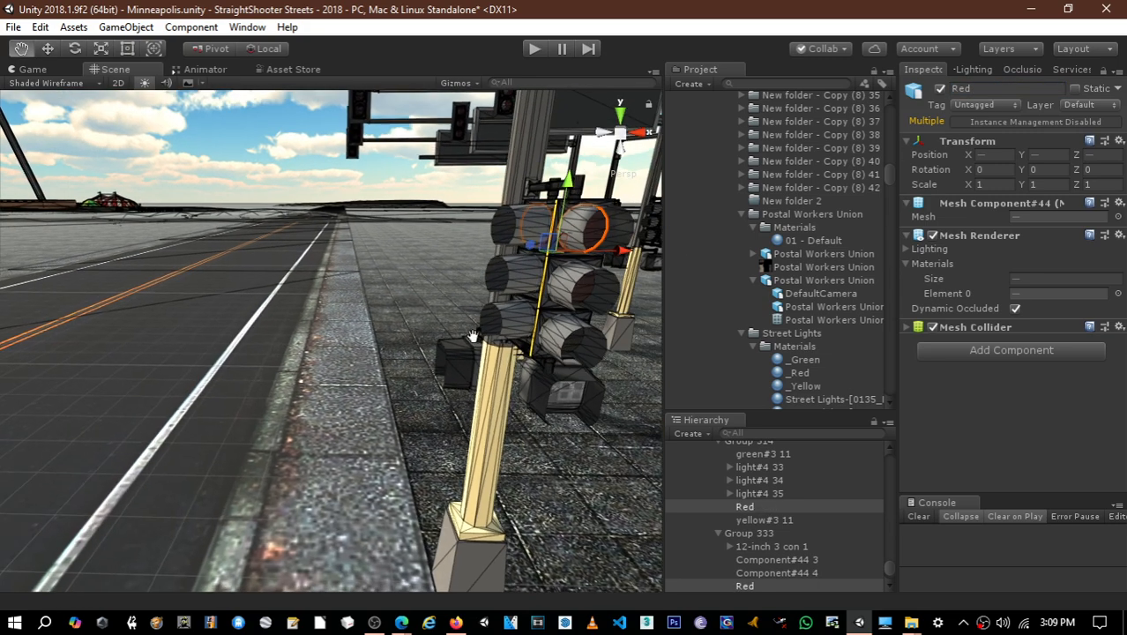
pyautogui.moveTo(471, 337); pyautogui.dragTo(424, 389, button='middle')
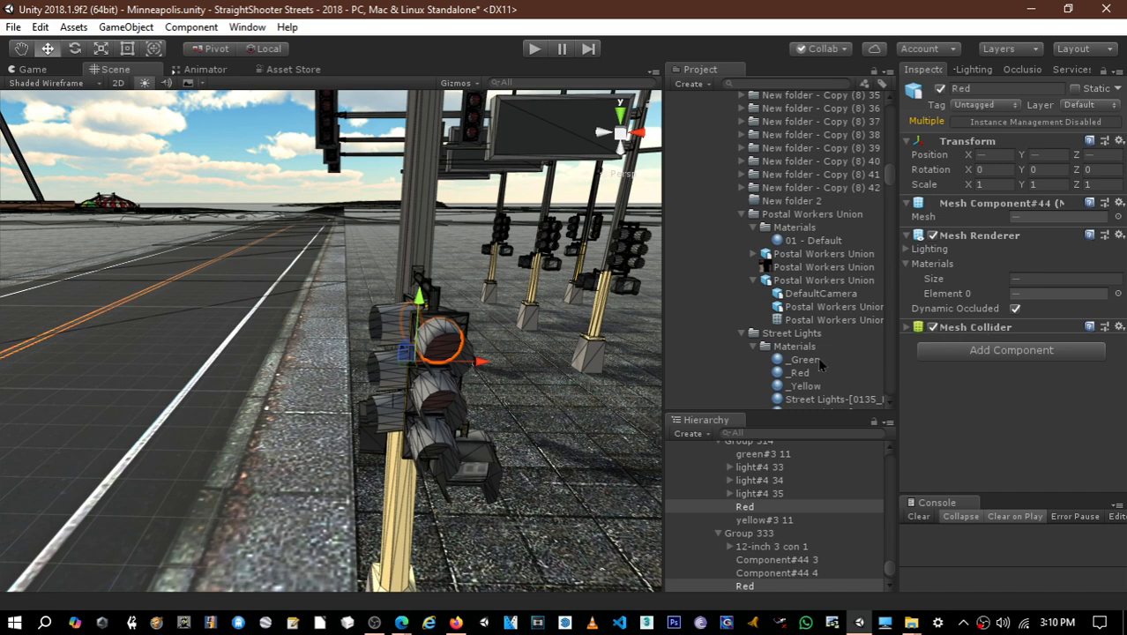
pyautogui.moveTo(804, 374); pyautogui.dragTo(1025, 295)
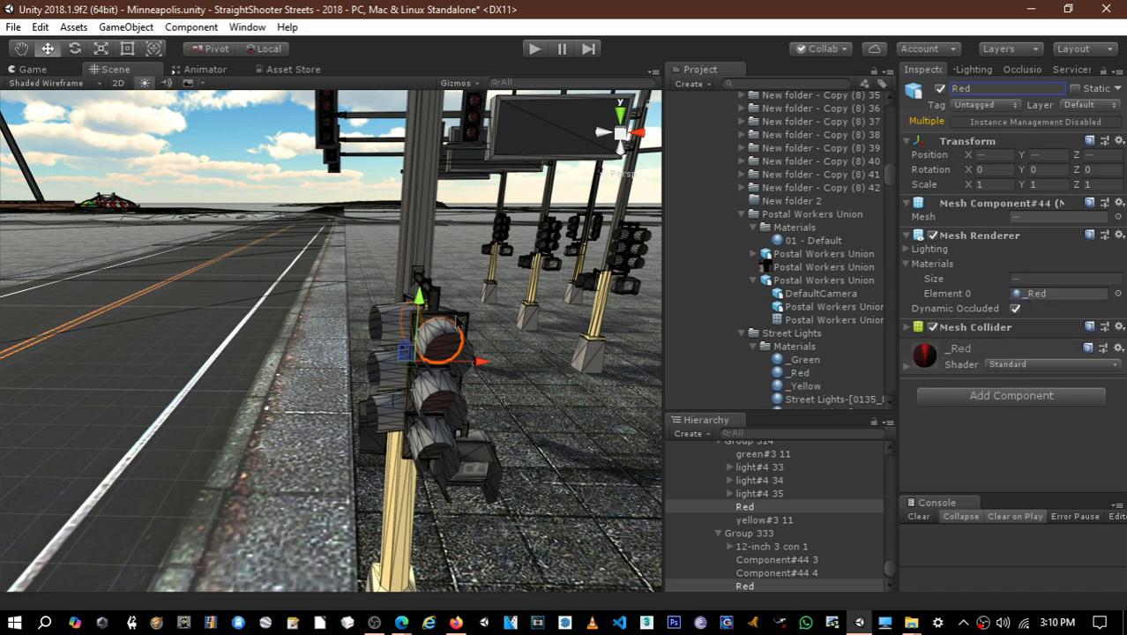
# - Select the middle lenses of both signal heads on the near pole together
pyautogui.keyDown('alt'); pyautogui.moveTo(458, 321); pyautogui.dragTo(488, 271); pyautogui.keyUp('alt')
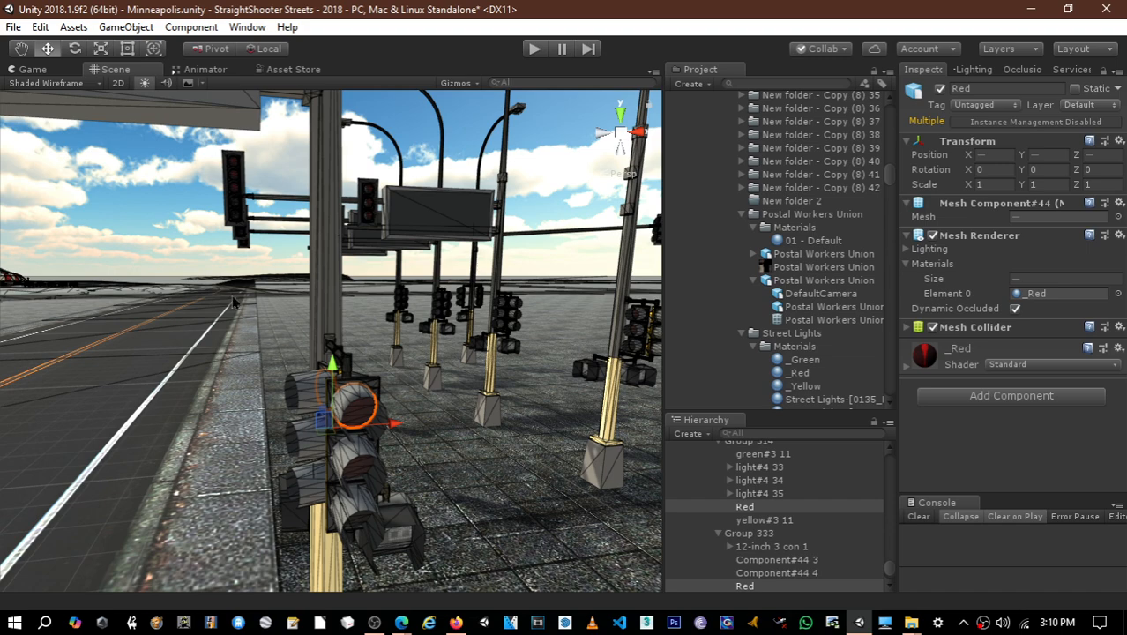
pyautogui.moveTo(235, 300); pyautogui.dragTo(295, 226, button='middle')
pyautogui.scroll(-1, 351, 277)
pyautogui.scroll(-1, 350, 271)
pyautogui.scroll(3, 319, 220)
pyautogui.scroll(2, 319, 220)
pyautogui.scroll(1, 393, 328)
pyautogui.click(394, 331)
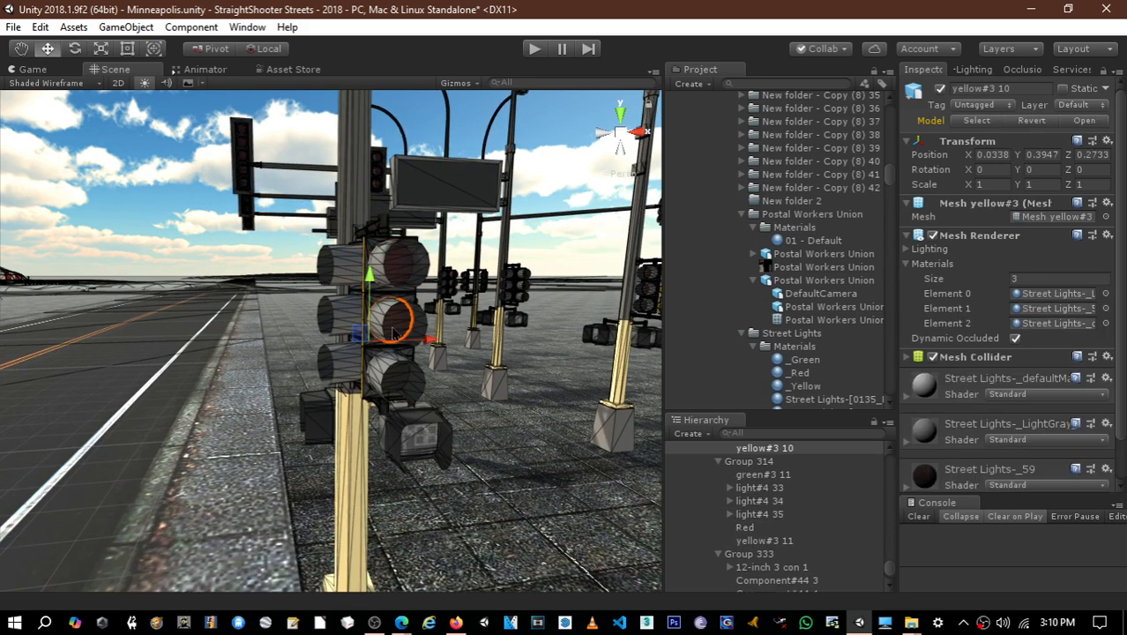
pyautogui.keyDown('alt'); pyautogui.moveTo(401, 316); pyautogui.dragTo(618, 311); pyautogui.keyUp('alt')
pyautogui.moveTo(616, 311); pyautogui.dragTo(624, 307, button='middle')
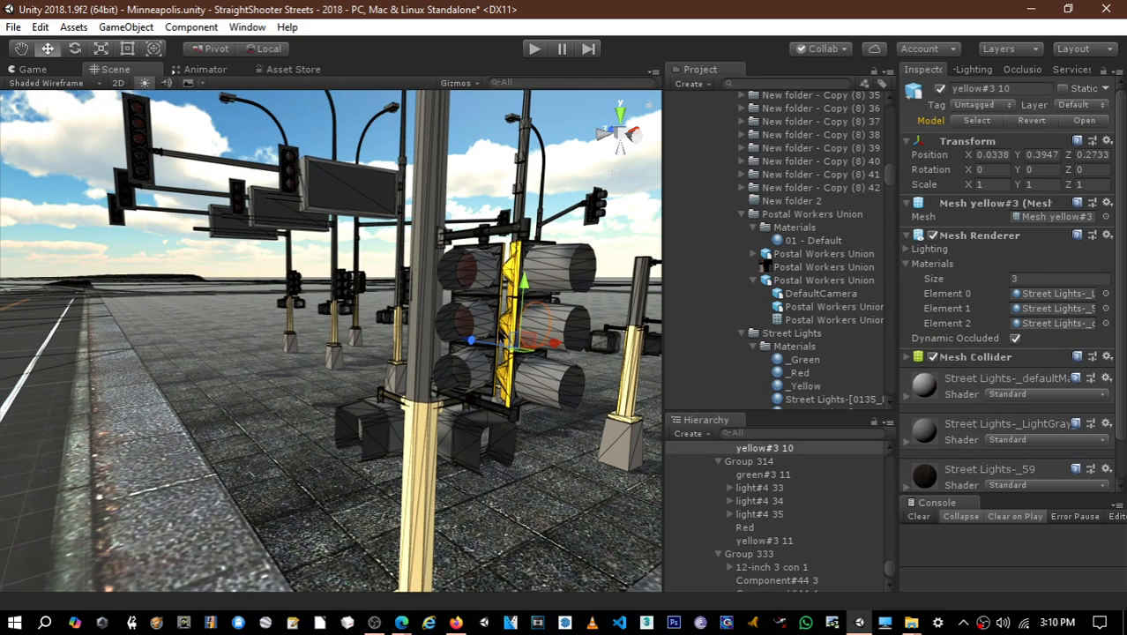
pyautogui.keyDown('ctrl'); pyautogui.click(460, 328); pyautogui.keyUp('ctrl')
pyautogui.scroll(-5, 357, 263)
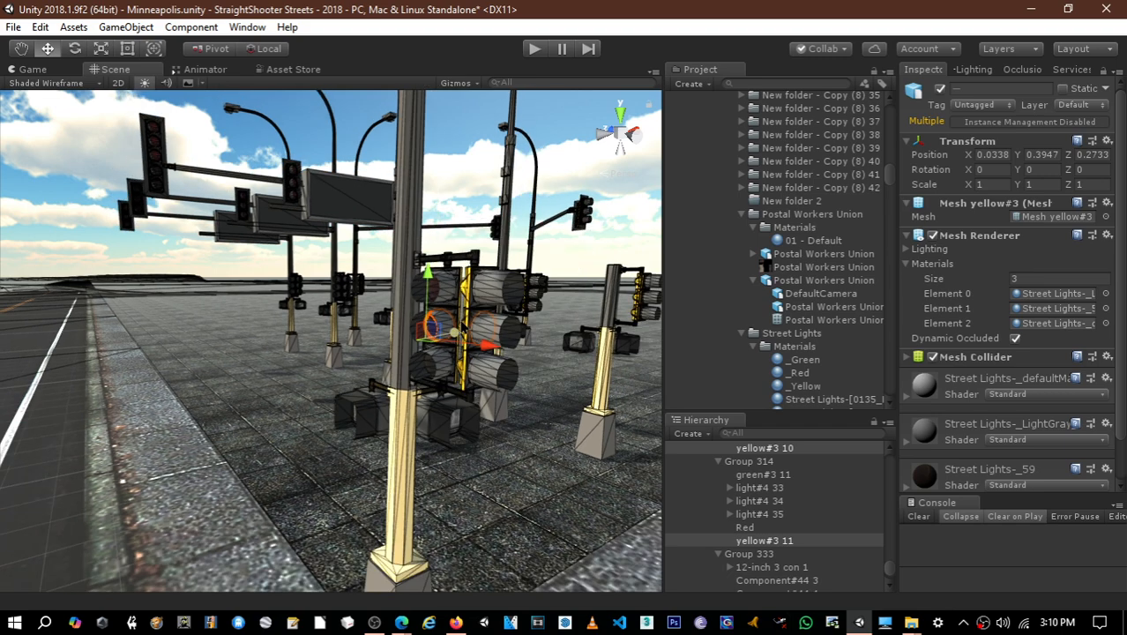
# - Add the five-lens signal's second lens and the sign-side signal's middle lens to the selection and rename all the selected lenses Yellow
pyautogui.moveTo(343, 250); pyautogui.dragTo(451, 311, button='middle')
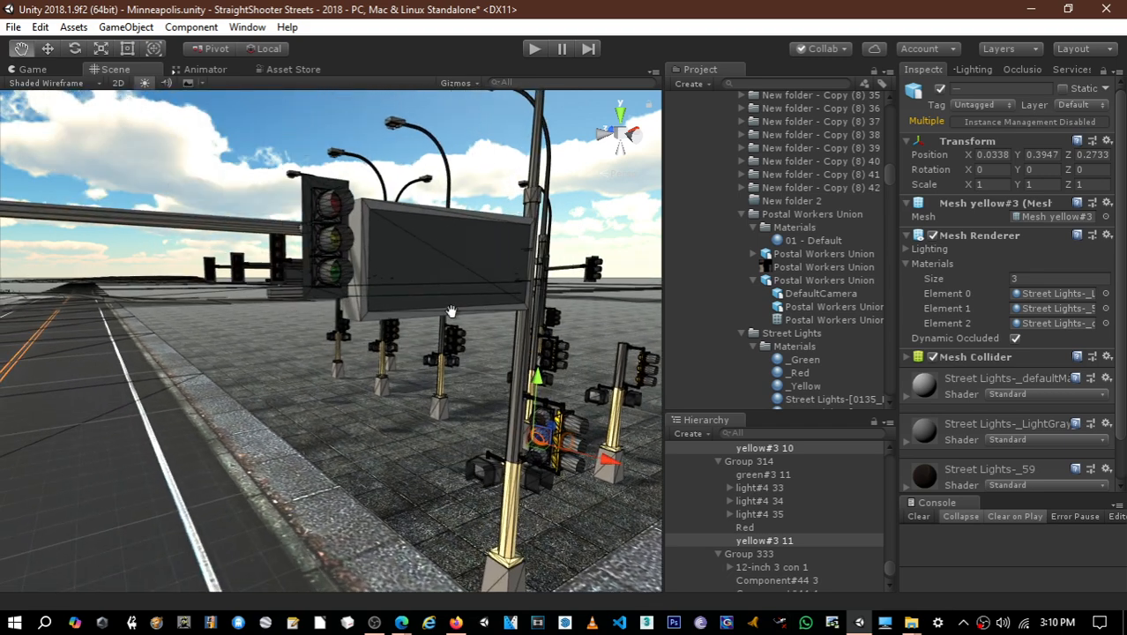
pyautogui.moveTo(333, 244); pyautogui.dragTo(277, 243, button='right')
pyautogui.moveTo(119, 216); pyautogui.dragTo(104, 201, button='right')
pyautogui.click(104, 201)
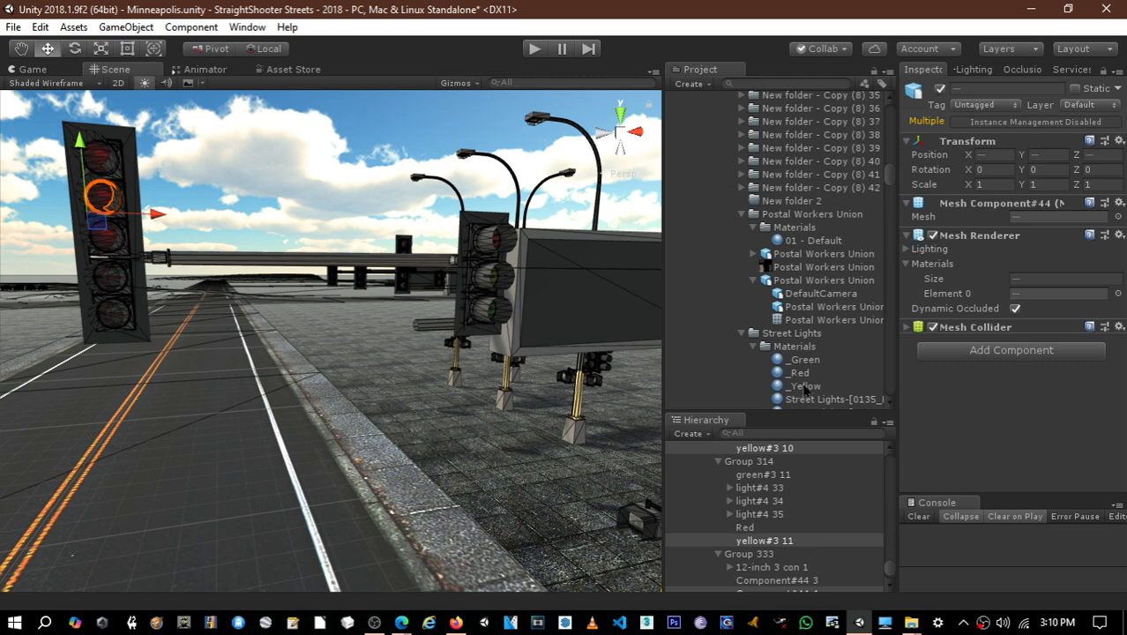
pyautogui.click(497, 284)
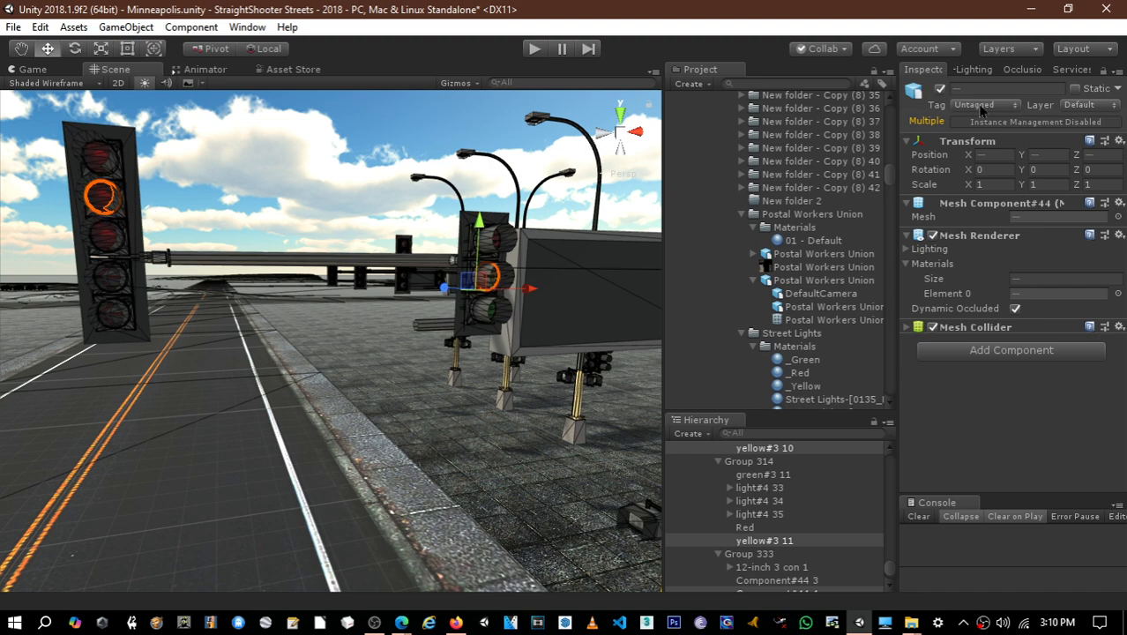
pyautogui.scroll(-3, 521, 295)
pyautogui.moveTo(523, 295); pyautogui.dragTo(477, 294, button='middle')
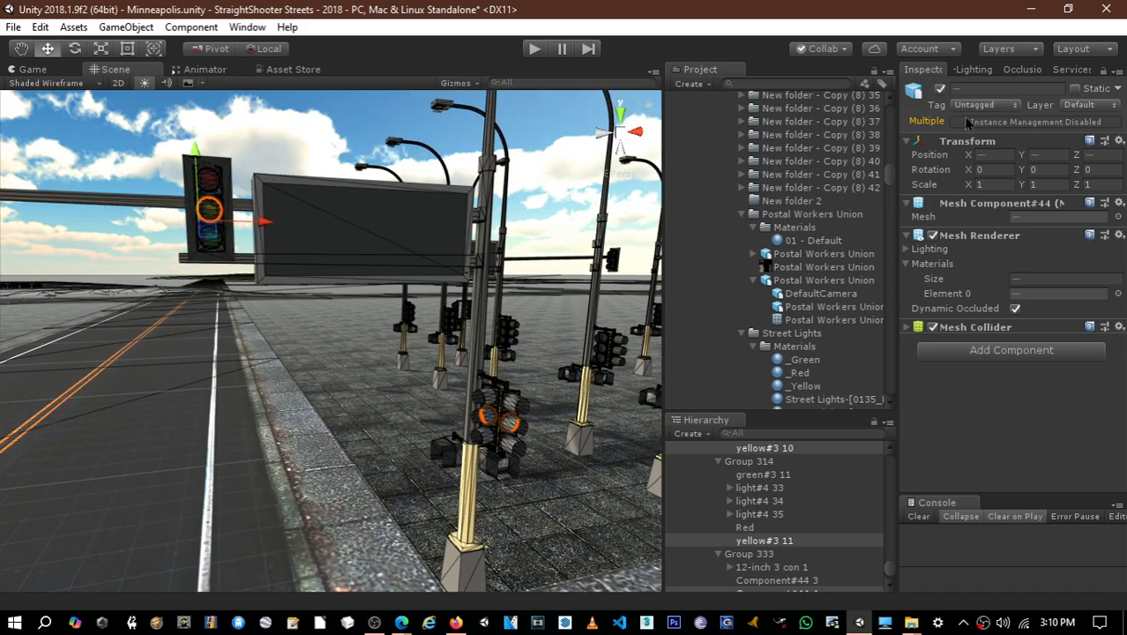
pyautogui.click(979, 88)
pyautogui.write('Yellow')
pyautogui.press('Return')
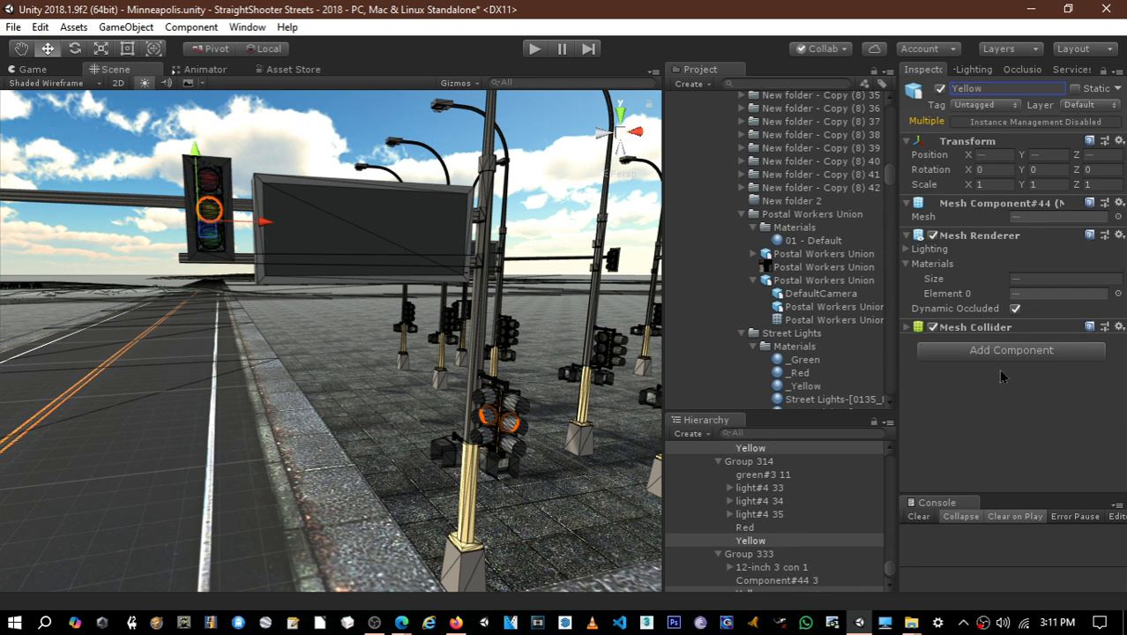
# - Assign the _Yellow material as Element 0 of all the selected middle and second lenses
pyautogui.moveTo(798, 386); pyautogui.dragTo(1043, 301)
pyautogui.moveTo(329, 311); pyautogui.dragTo(355, 321, button='middle')
pyautogui.moveTo(355, 321); pyautogui.dragTo(366, 313, button='right')
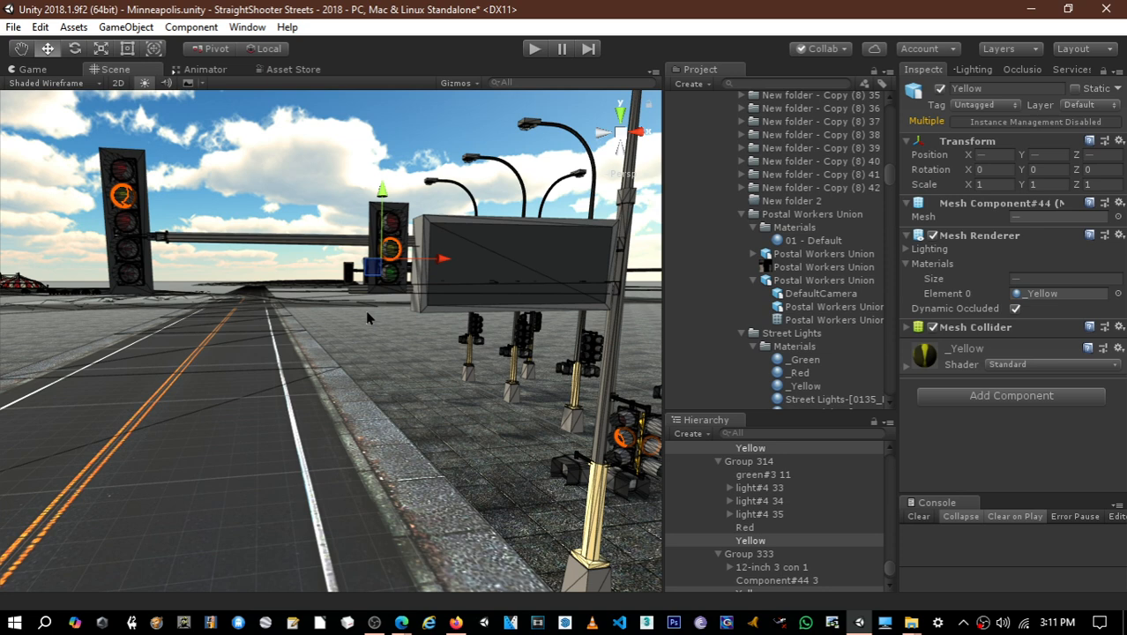
pyautogui.moveTo(367, 312); pyautogui.dragTo(367, 318, button='right')
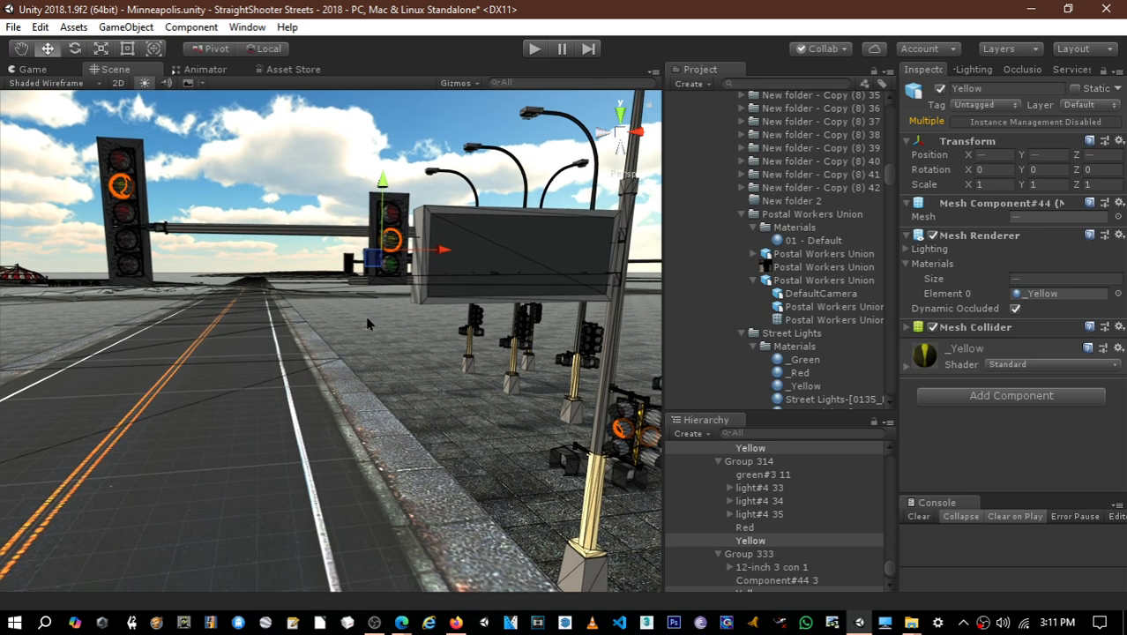
# - Select the parent object Vehicle0 of the distant car and set its Y rotation to 90
pyautogui.moveTo(450, 349); pyautogui.dragTo(33, 349, button='right')
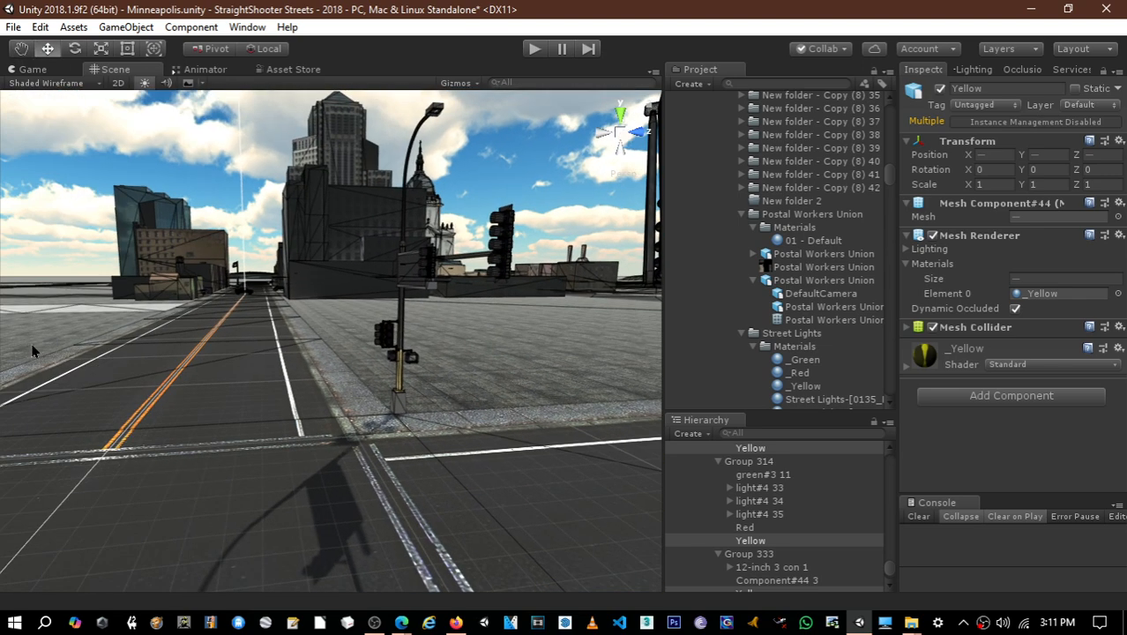
pyautogui.click(250, 297)
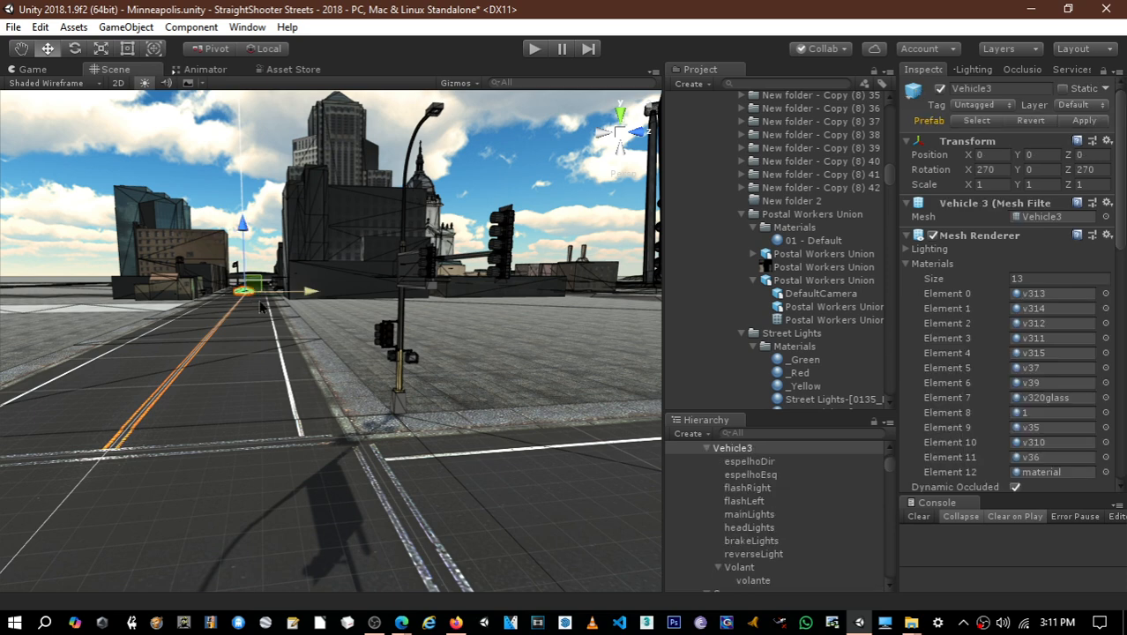
pyautogui.scroll(3, 777, 512)
pyautogui.click(732, 485)
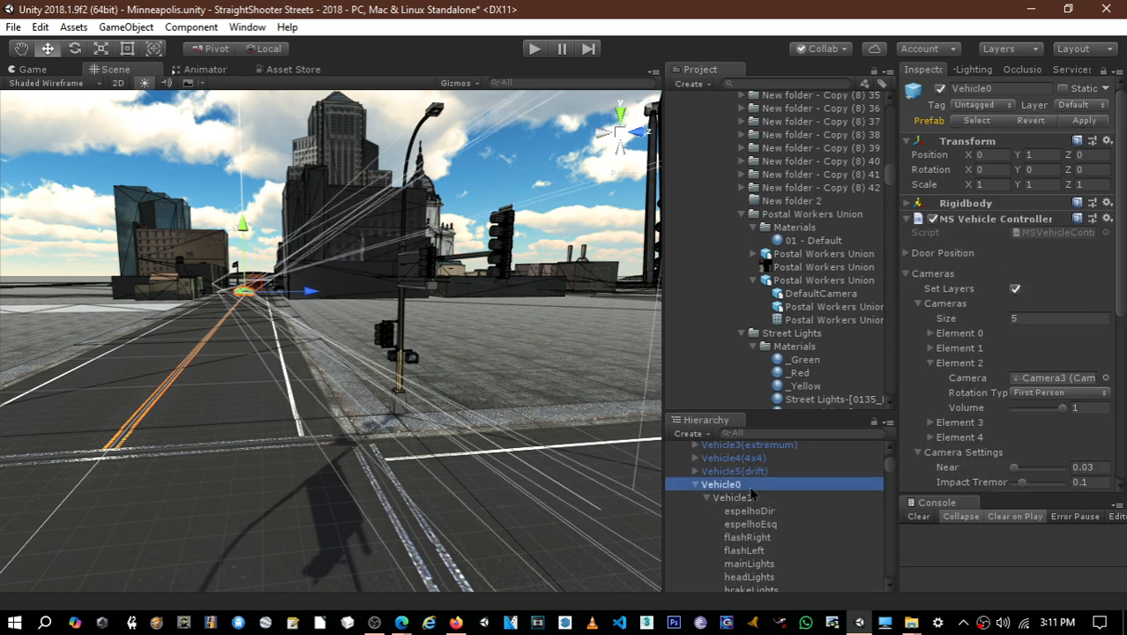
pyautogui.click(1043, 170)
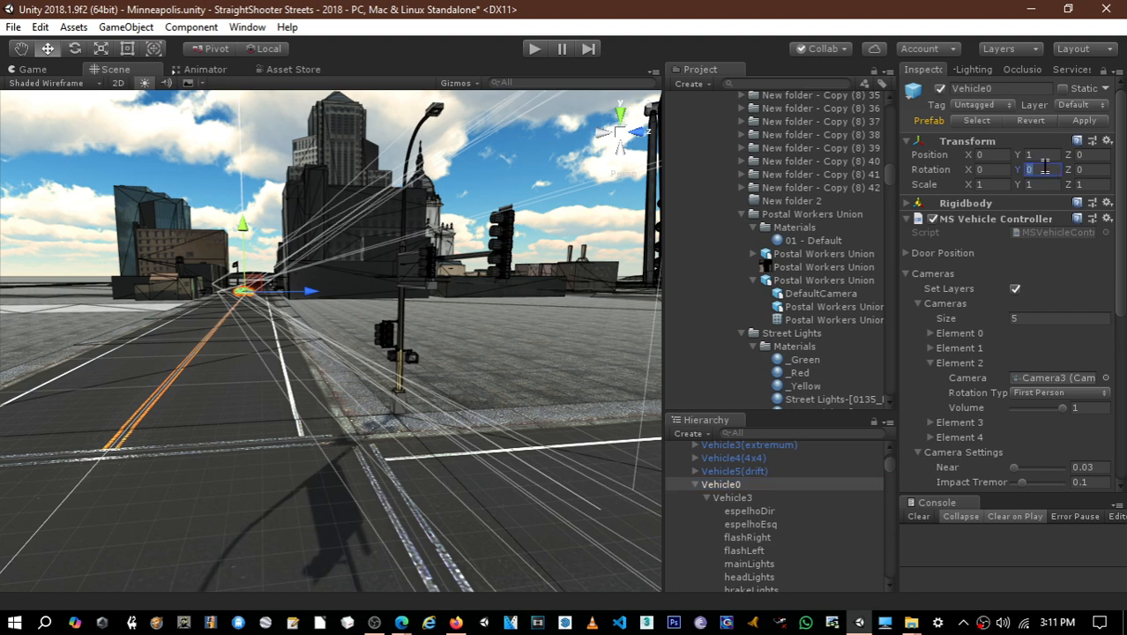
pyautogui.write('90')
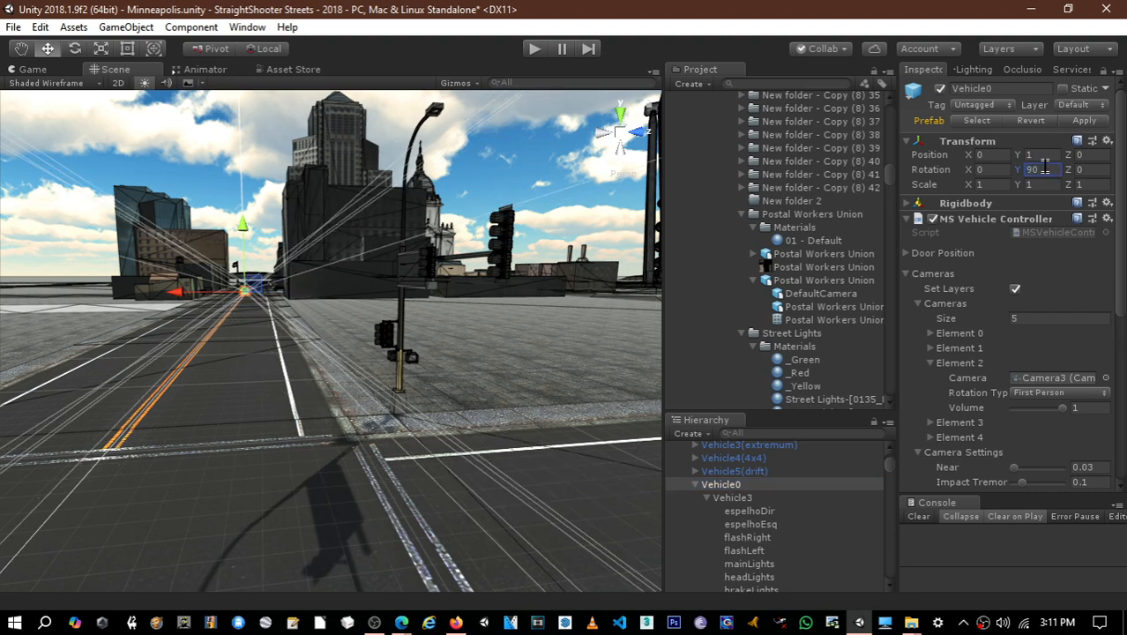
pyautogui.write('f')
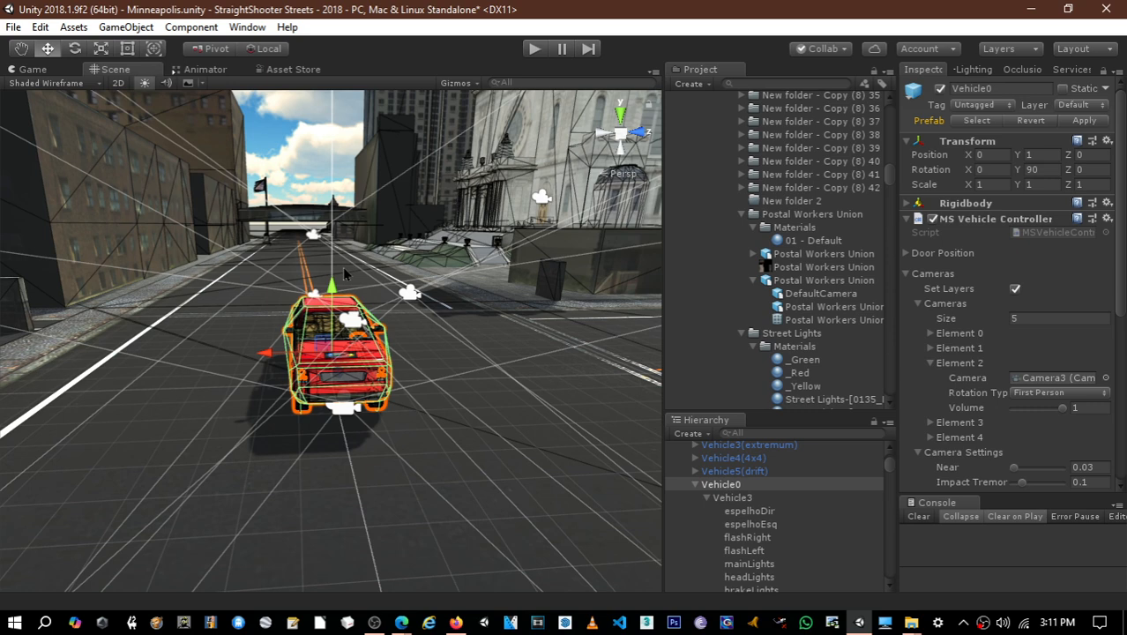
# - Try a Y rotation of -90 on Vehicle0 and set it back to 90
pyautogui.click(1055, 169)
pyautogui.write('-90')
pyautogui.press('Return')
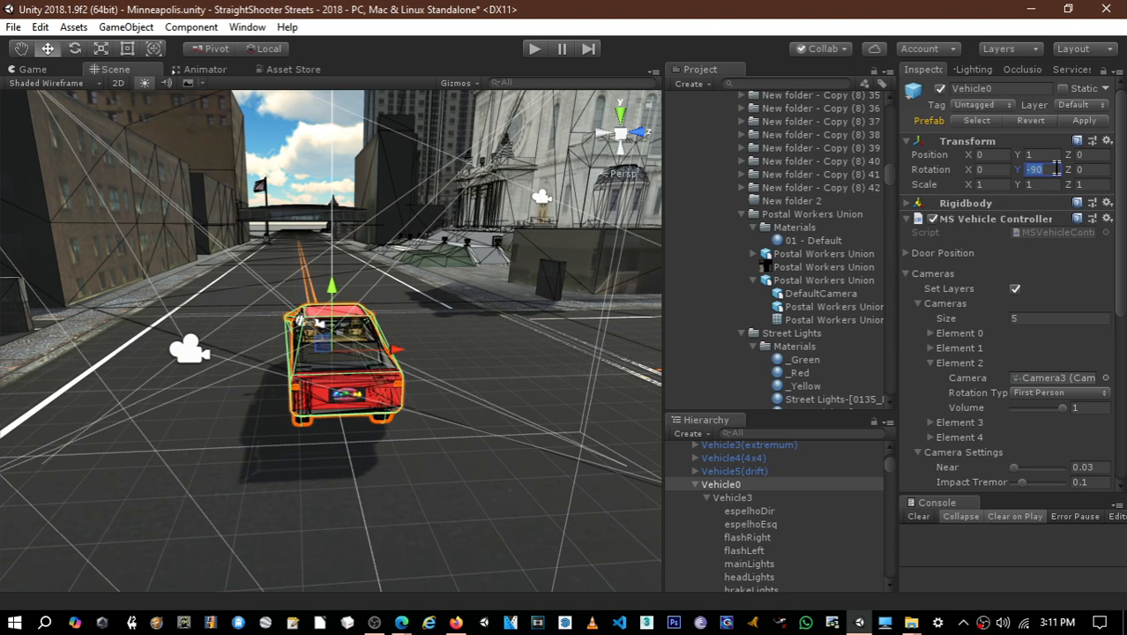
pyautogui.press('Left')
pyautogui.press('Right')
pyautogui.press('BackSpace')
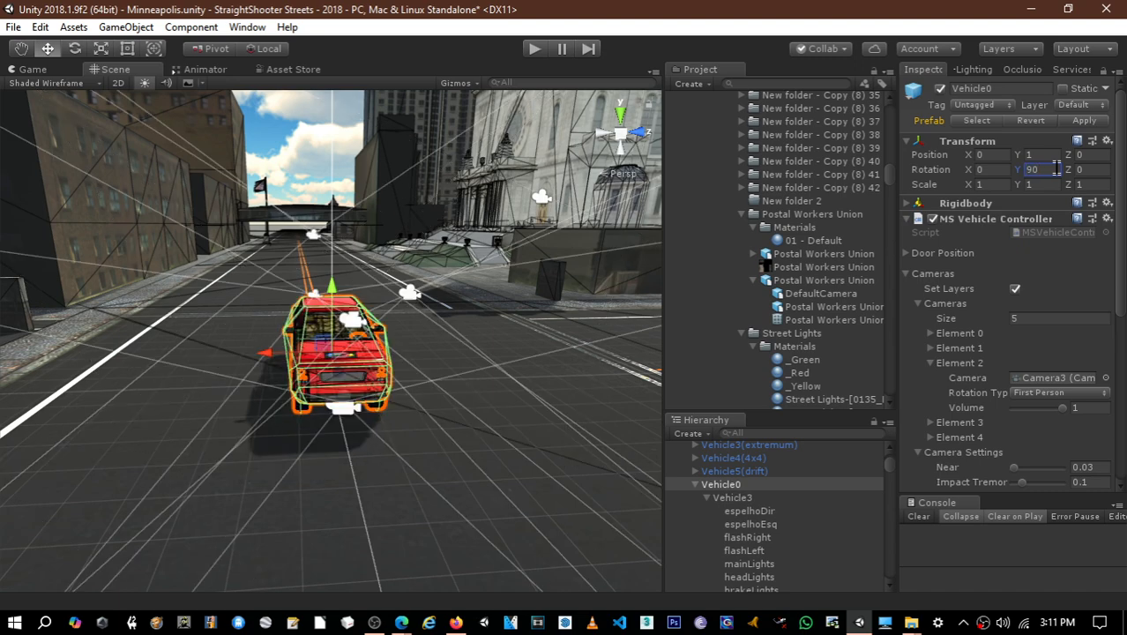
# - Try moving Vehicle0 out of the intersection along the street and undo the move
pyautogui.keyDown('alt'); pyautogui.moveTo(420, 363); pyautogui.dragTo(663, 353); pyautogui.keyUp('alt')
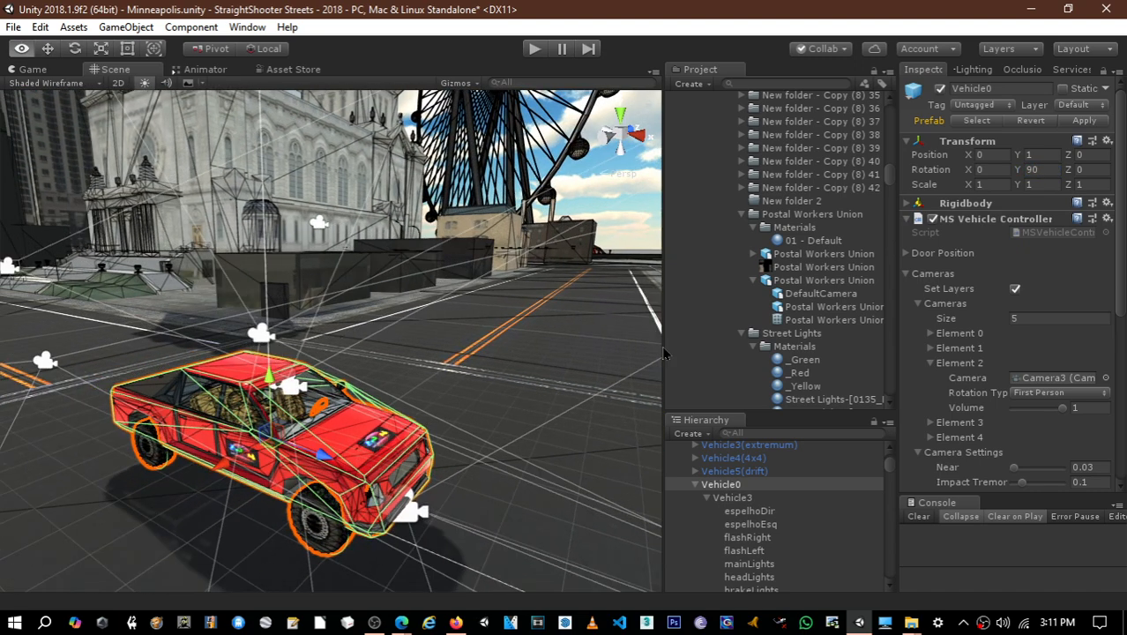
pyautogui.moveTo(663, 352); pyautogui.dragTo(36, 323, button='right')
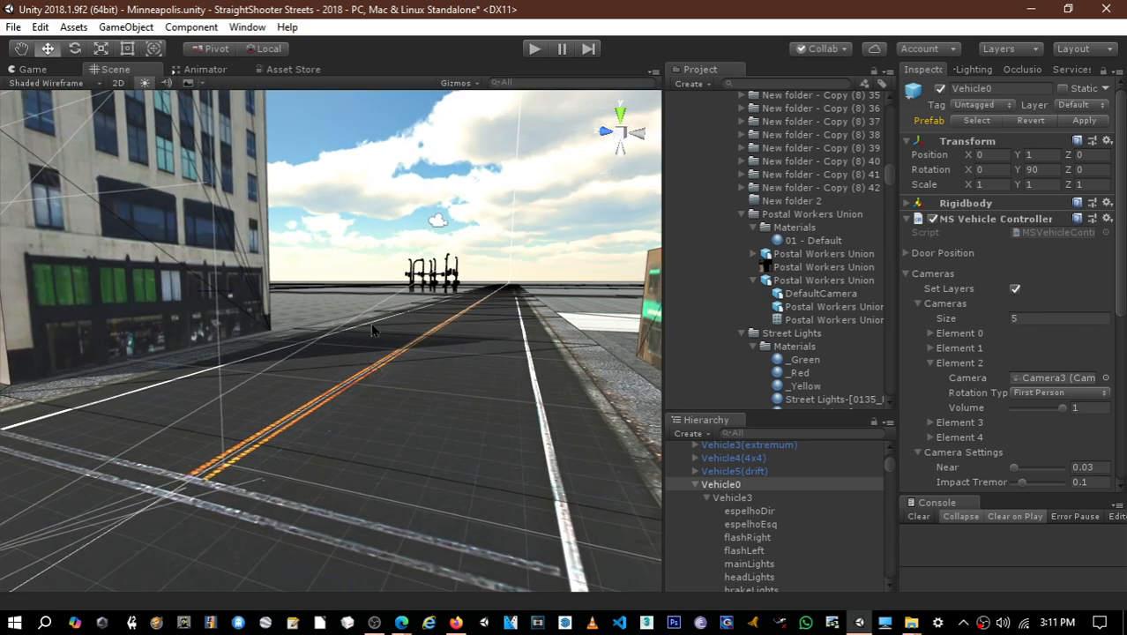
pyautogui.moveTo(410, 329); pyautogui.dragTo(211, 392, button='right')
pyautogui.scroll(-8, 212, 392)
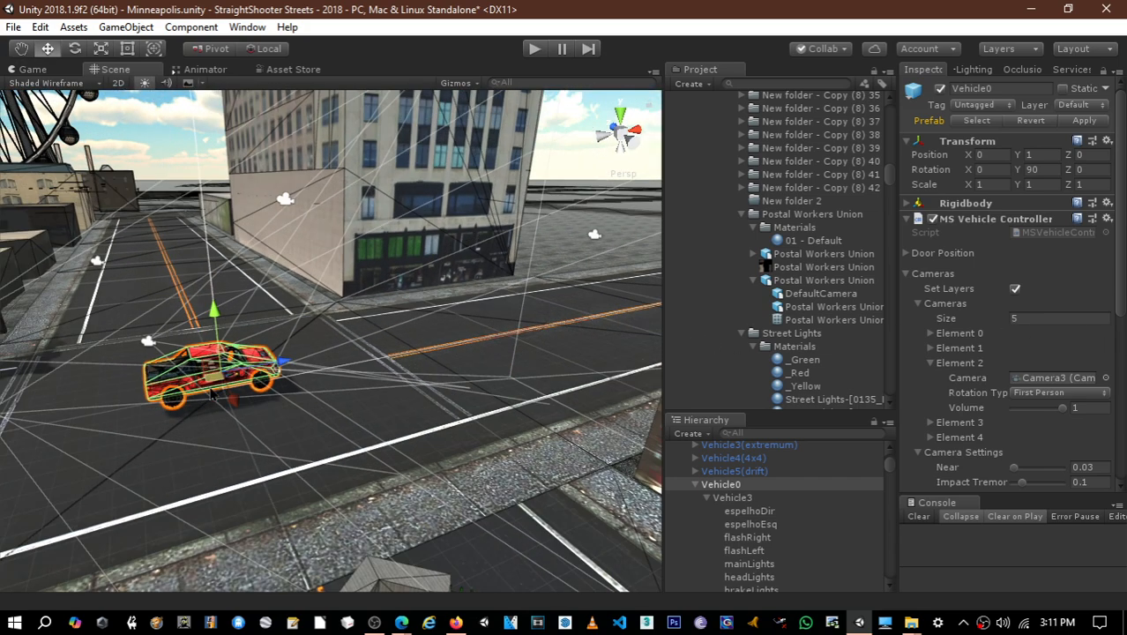
pyautogui.moveTo(211, 392); pyautogui.dragTo(561, 215)
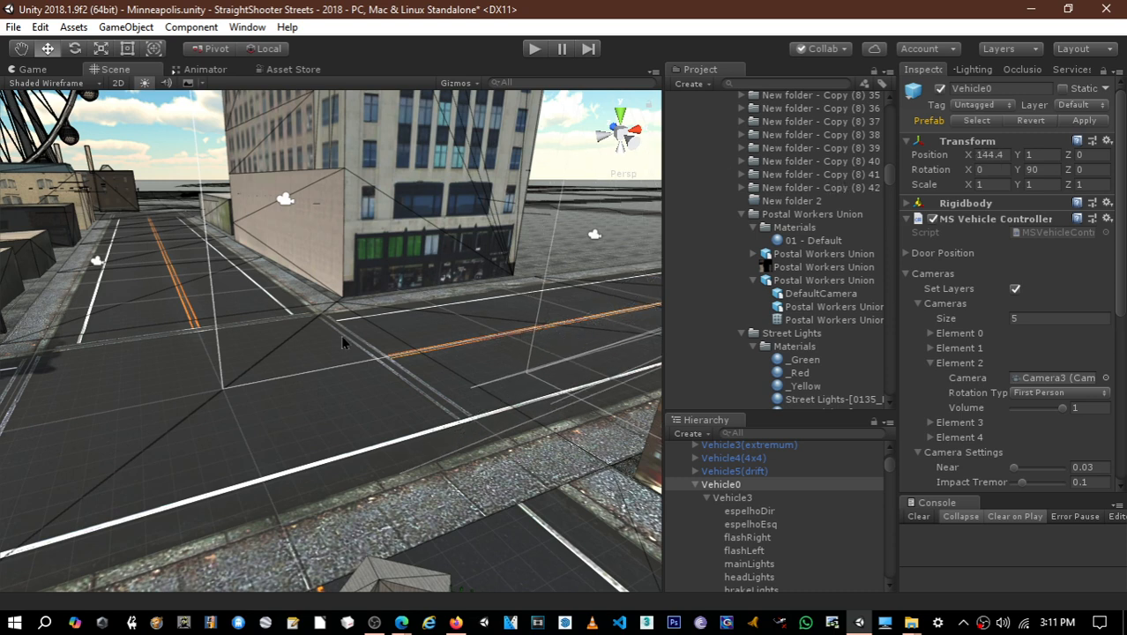
pyautogui.hotkey('ctrl', 'z')
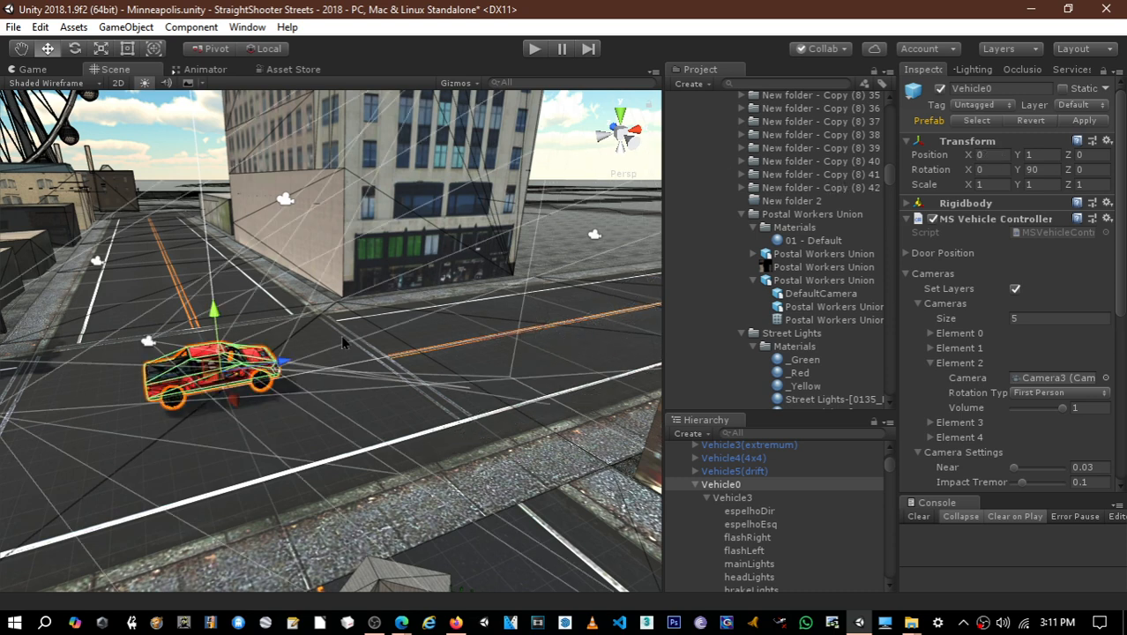
# - Find the cluster of traffic signals down the street and frame one of its signal lights to return to the near pole
pyautogui.moveTo(342, 338); pyautogui.dragTo(421, 319, button='right')
pyautogui.moveTo(455, 318); pyautogui.dragTo(252, 432, button='middle')
pyautogui.moveTo(426, 357); pyautogui.dragTo(321, 444, button='middle')
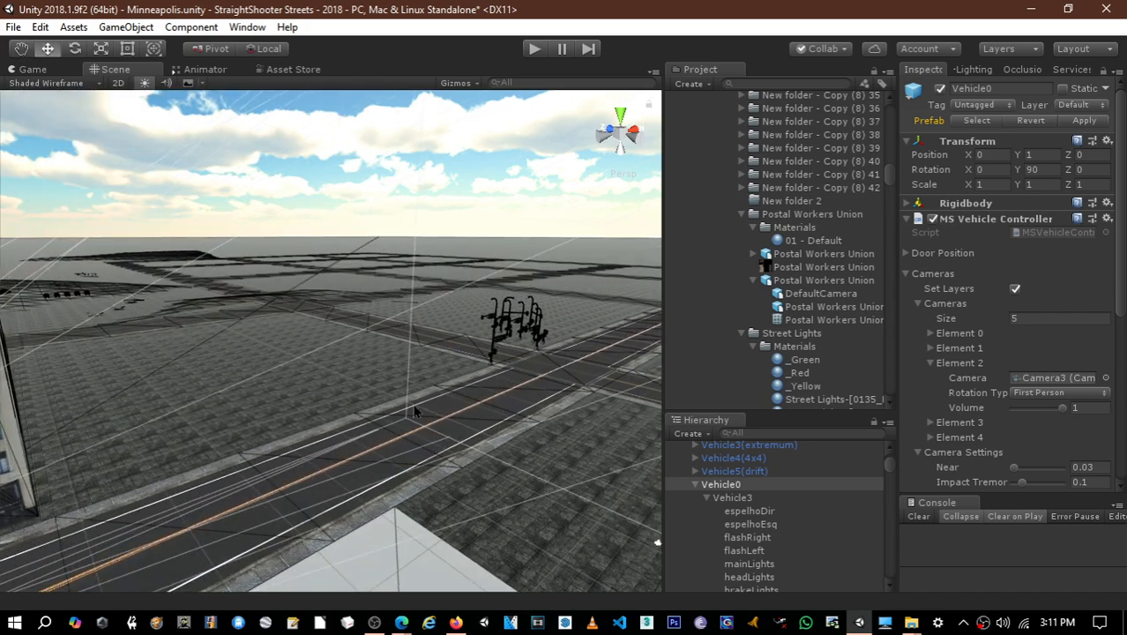
pyautogui.click(547, 370)
pyautogui.click(547, 370)
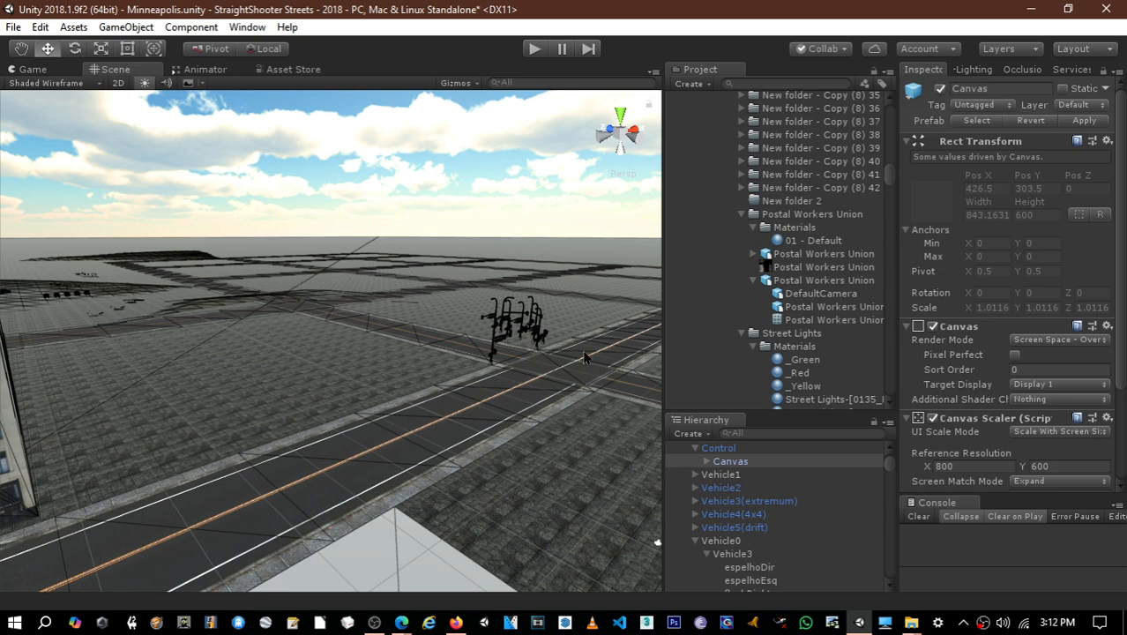
pyautogui.click(546, 344)
pyautogui.click(544, 344)
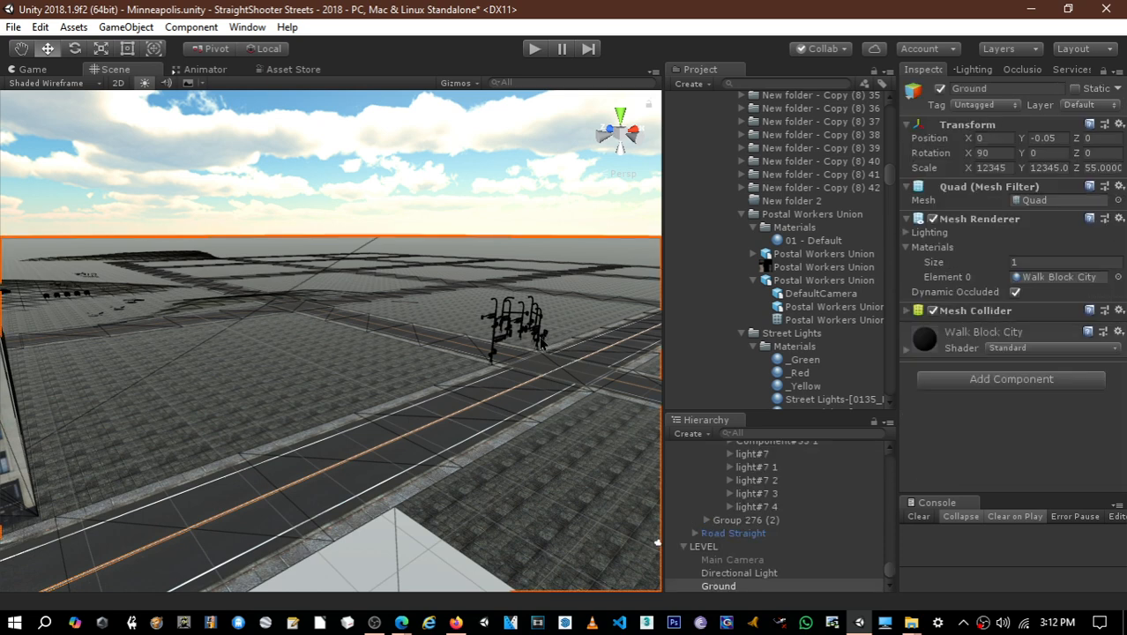
pyautogui.click(541, 342)
pyautogui.press('f')
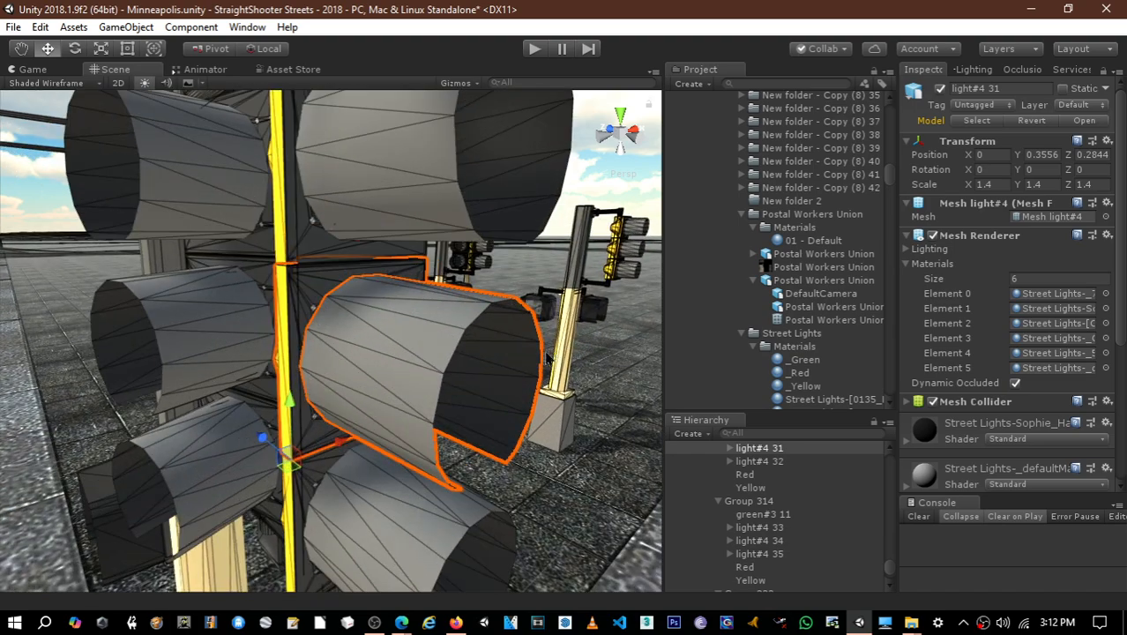
pyautogui.scroll(-5, 529, 364)
pyautogui.keyDown('alt'); pyautogui.moveTo(529, 364); pyautogui.dragTo(404, 326); pyautogui.keyUp('alt')
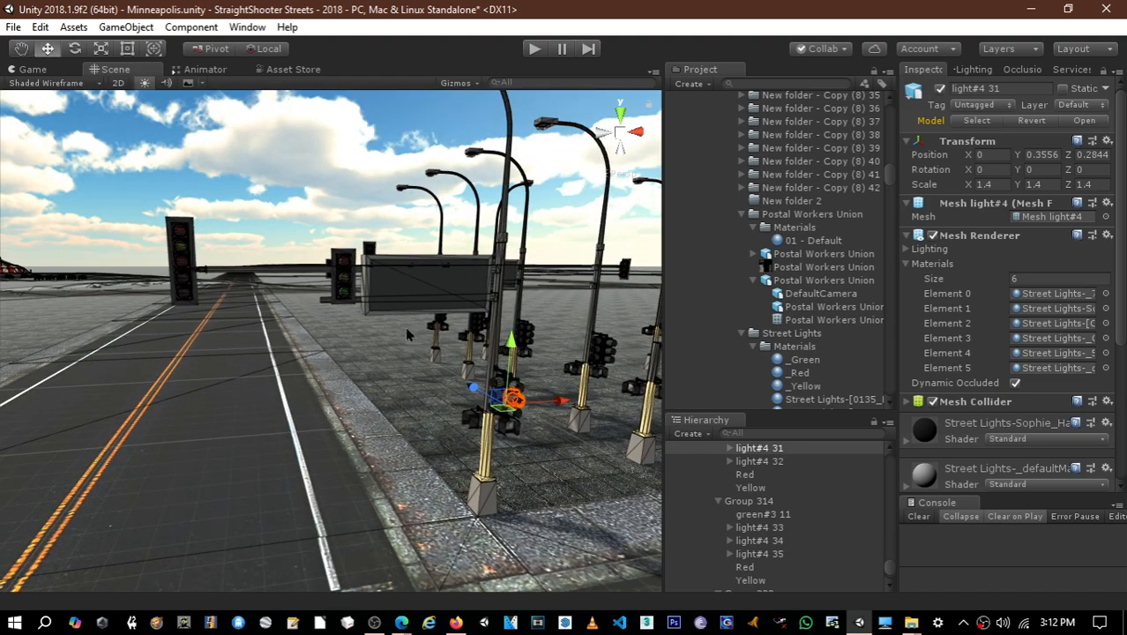
# - Select the sign-side signal's bottom lens and the five-lens overhead signal's third lens together
pyautogui.click(346, 299)
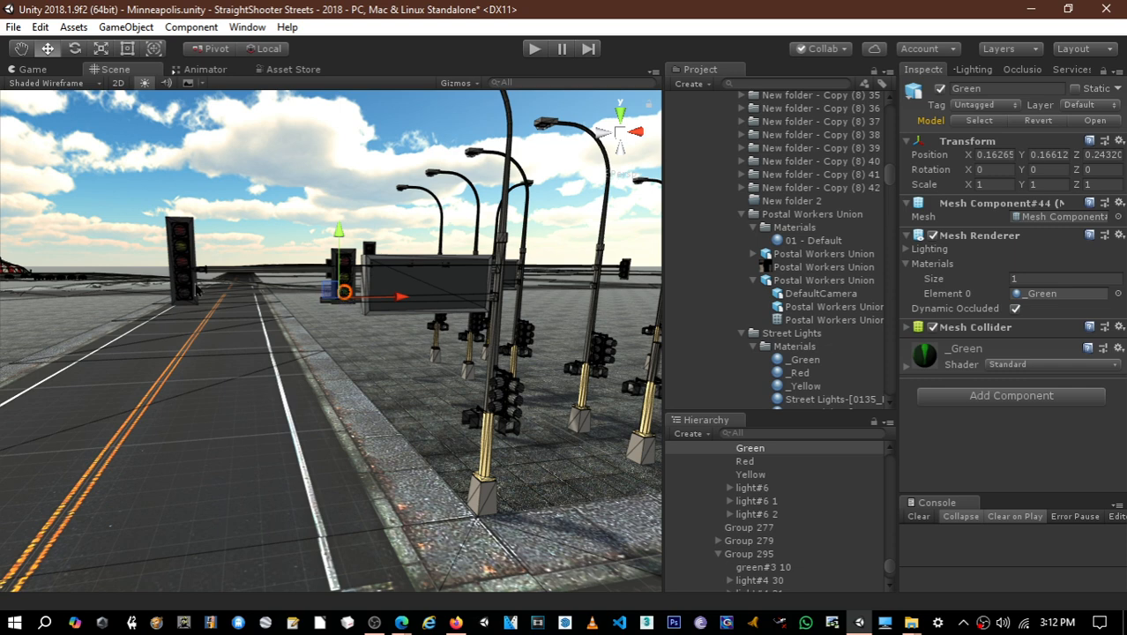
pyautogui.keyDown('shift'); pyautogui.click(186, 269); pyautogui.keyUp('shift')
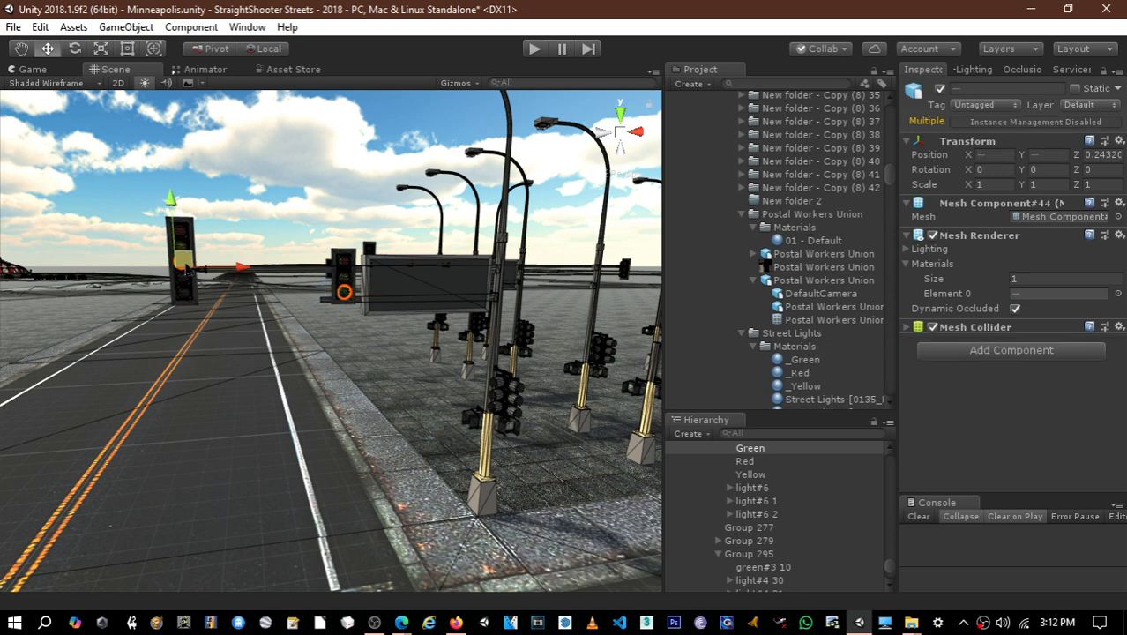
pyautogui.moveTo(462, 400); pyautogui.dragTo(417, 356, button='middle')
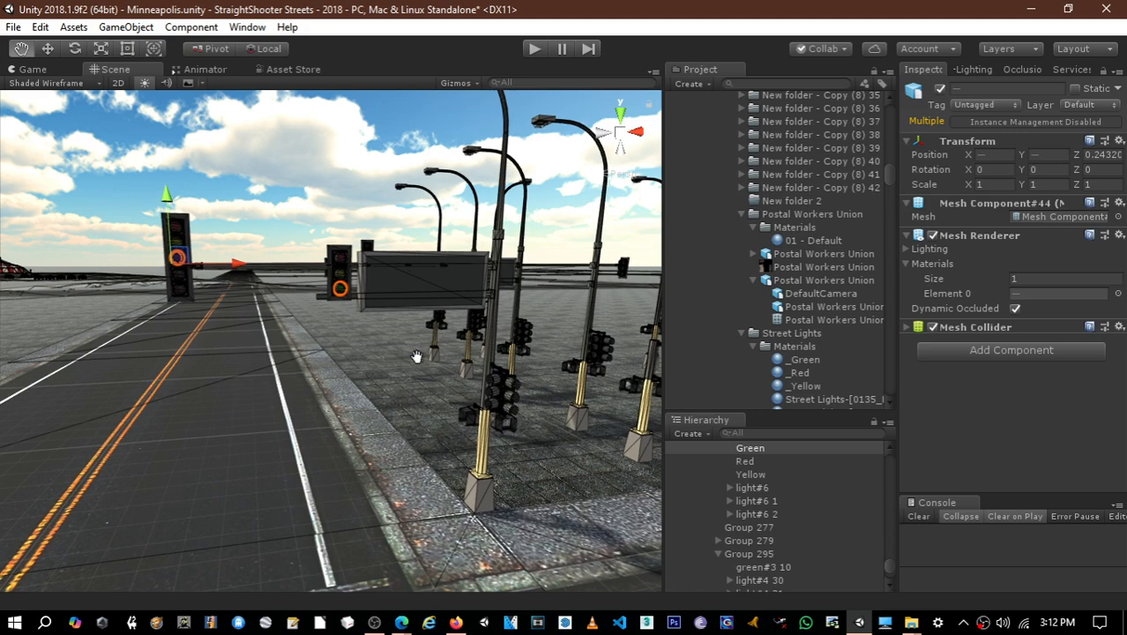
# - Add the bottom lenses of both signal heads on the near pole to the selection
pyautogui.scroll(1, 542, 409)
pyautogui.scroll(4, 543, 414)
pyautogui.moveTo(542, 413); pyautogui.dragTo(133, 124, button='middle')
pyautogui.scroll(1, 132, 124)
pyautogui.moveTo(381, 262); pyautogui.dragTo(317, 250, button='middle')
pyautogui.scroll(2, 316, 266)
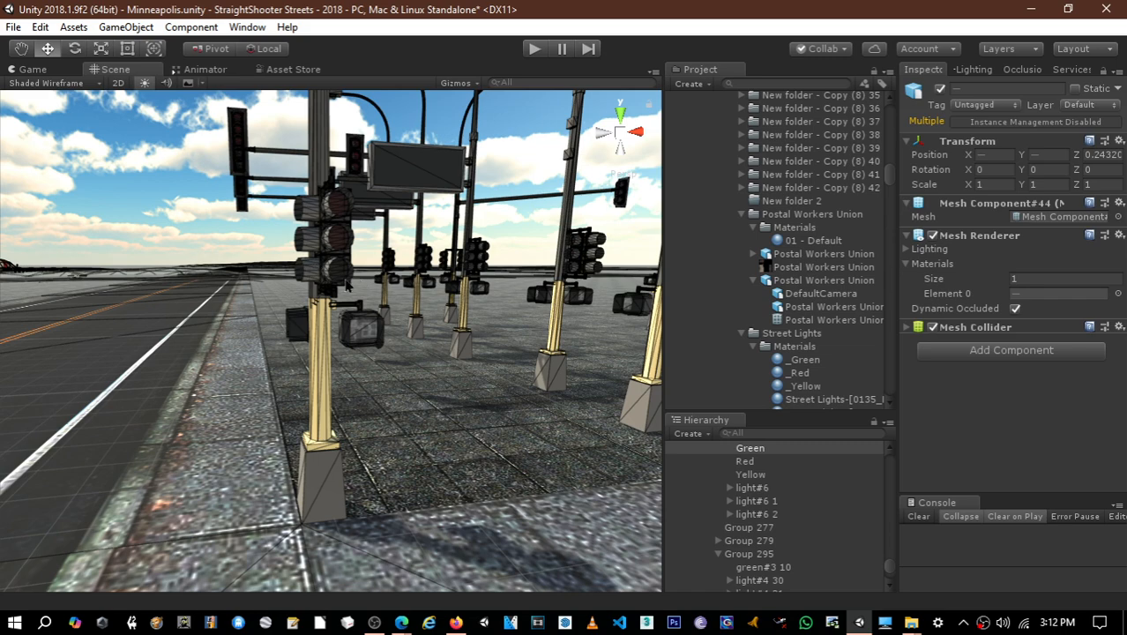
pyautogui.click(339, 273)
pyautogui.press('a')
pyautogui.moveTo(294, 280); pyautogui.dragTo(577, 230, button='right')
pyautogui.press('d')
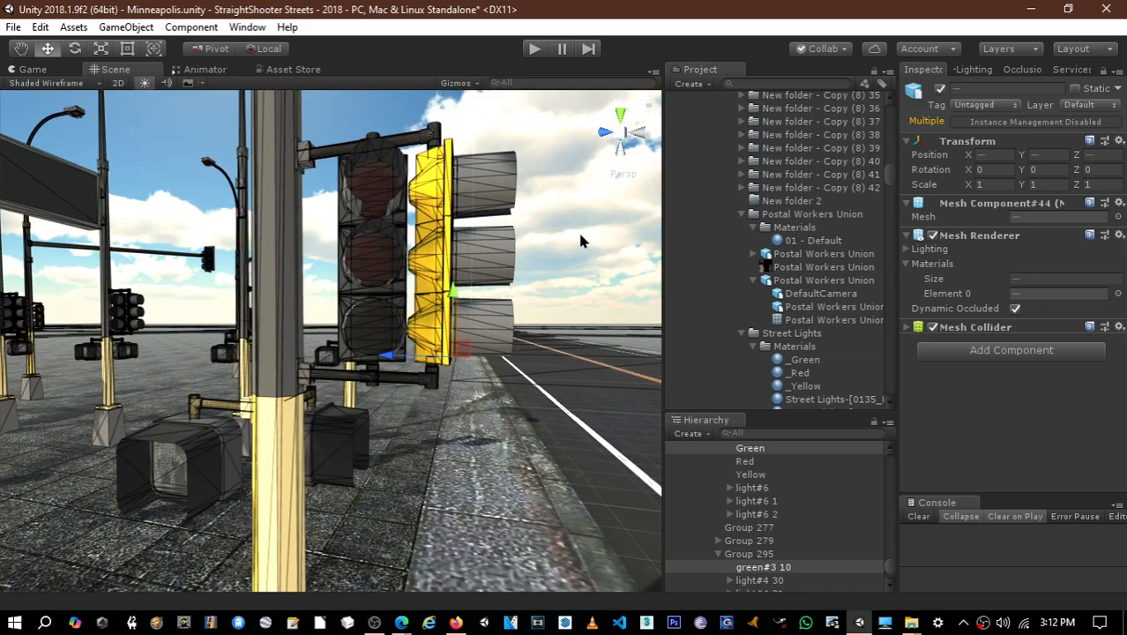
pyautogui.keyDown('shift'); pyautogui.click(370, 335); pyautogui.keyUp('shift')
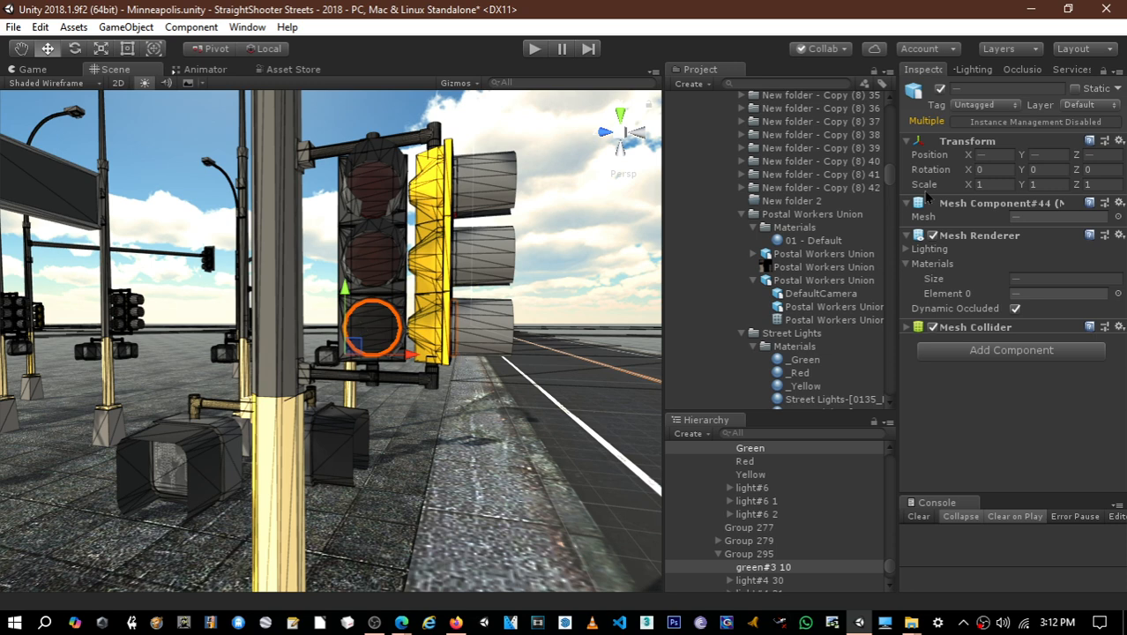
# - Rename all the selected lenses Green and assign the _Green material as their Element 0
pyautogui.click(997, 89)
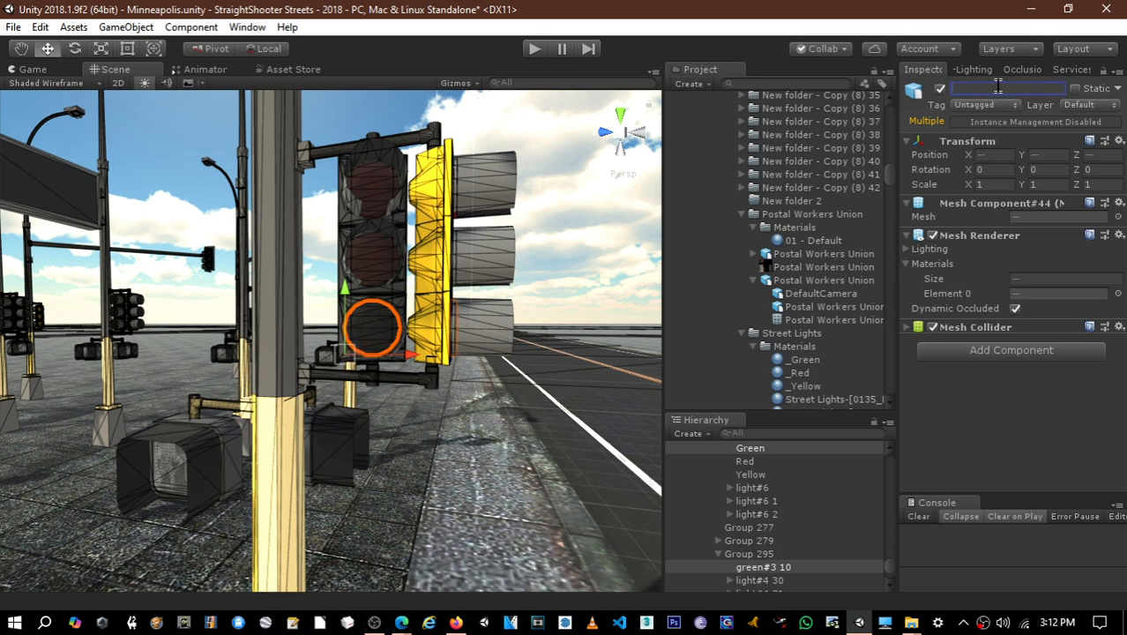
pyautogui.write('Green')
pyautogui.press('Return')
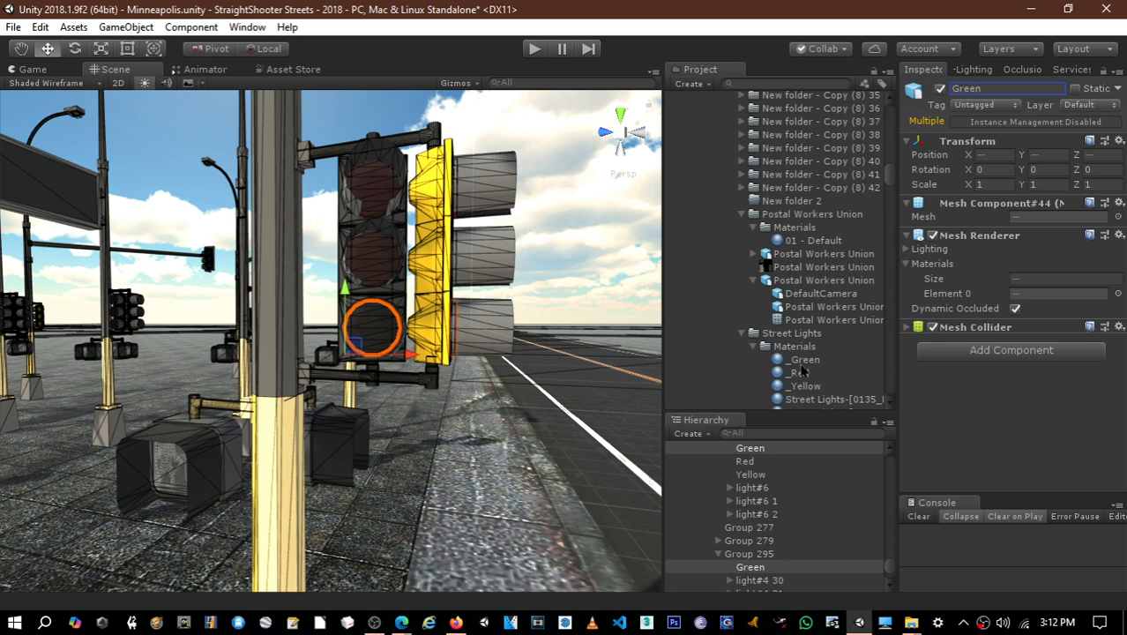
pyautogui.moveTo(801, 365); pyautogui.dragTo(1045, 296)
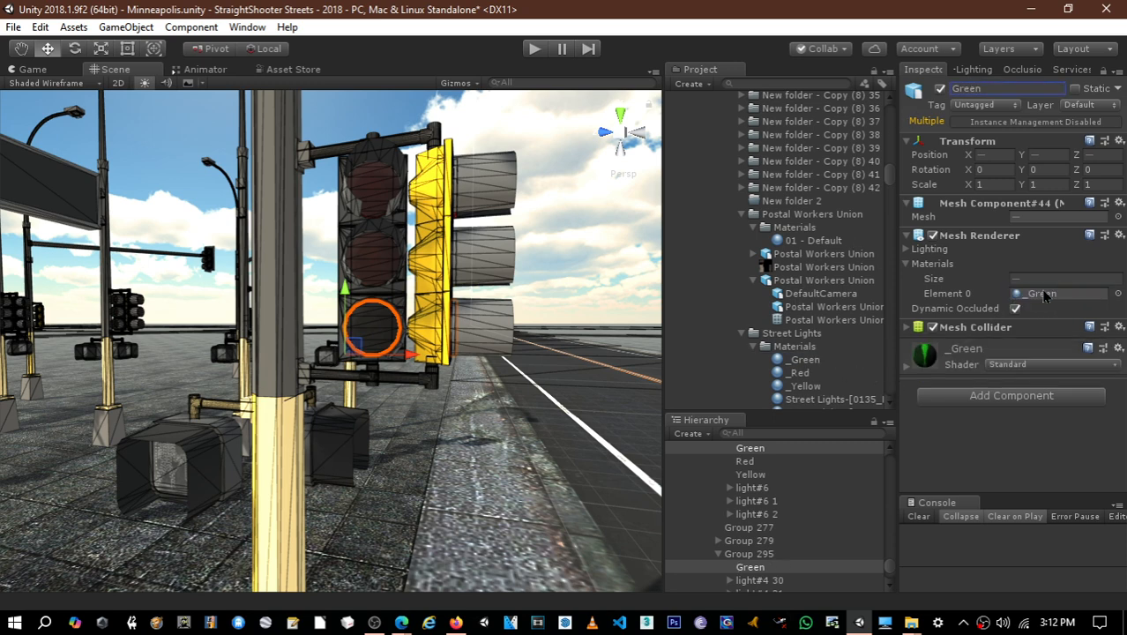
# - Enable emission on the _Green material and use the intel lens texture as its emission map
pyautogui.click(815, 364)
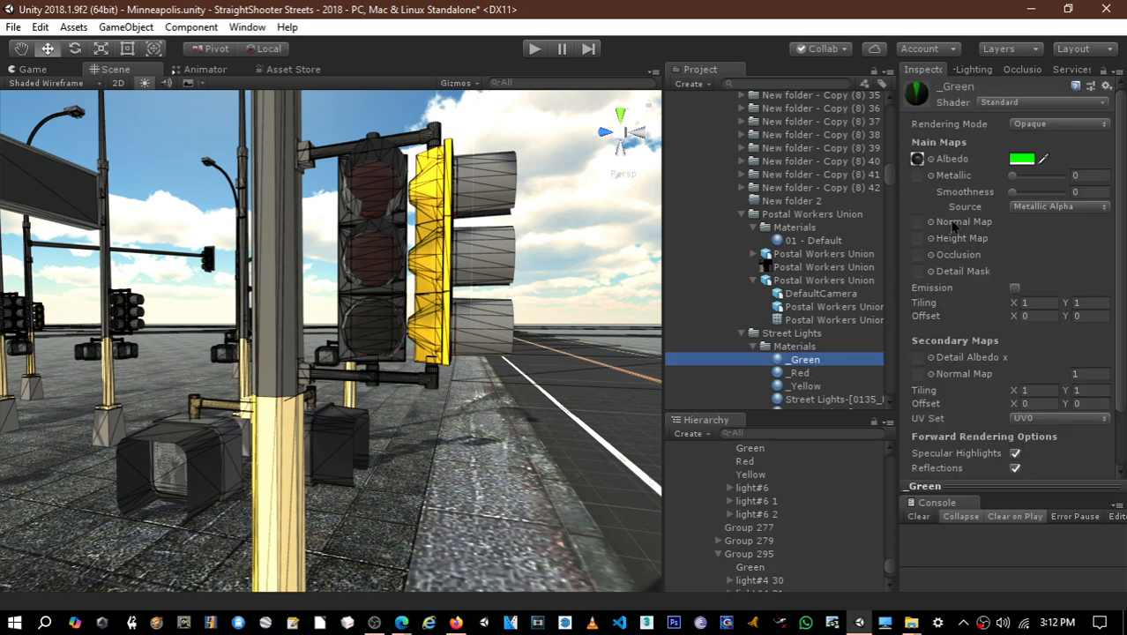
pyautogui.click(1016, 289)
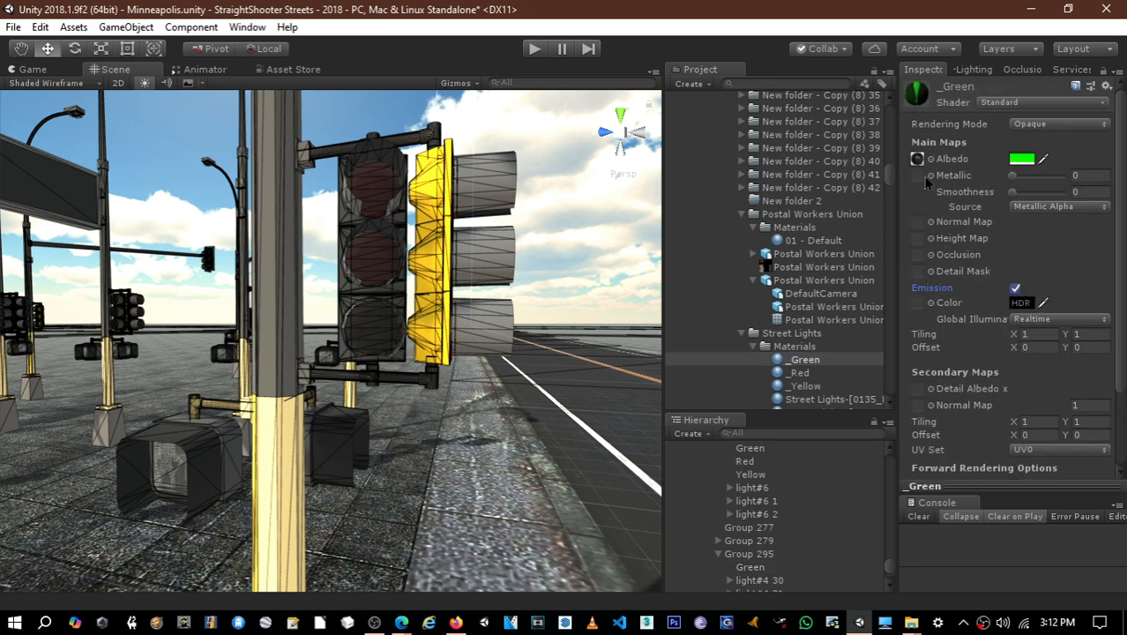
pyautogui.click(918, 159)
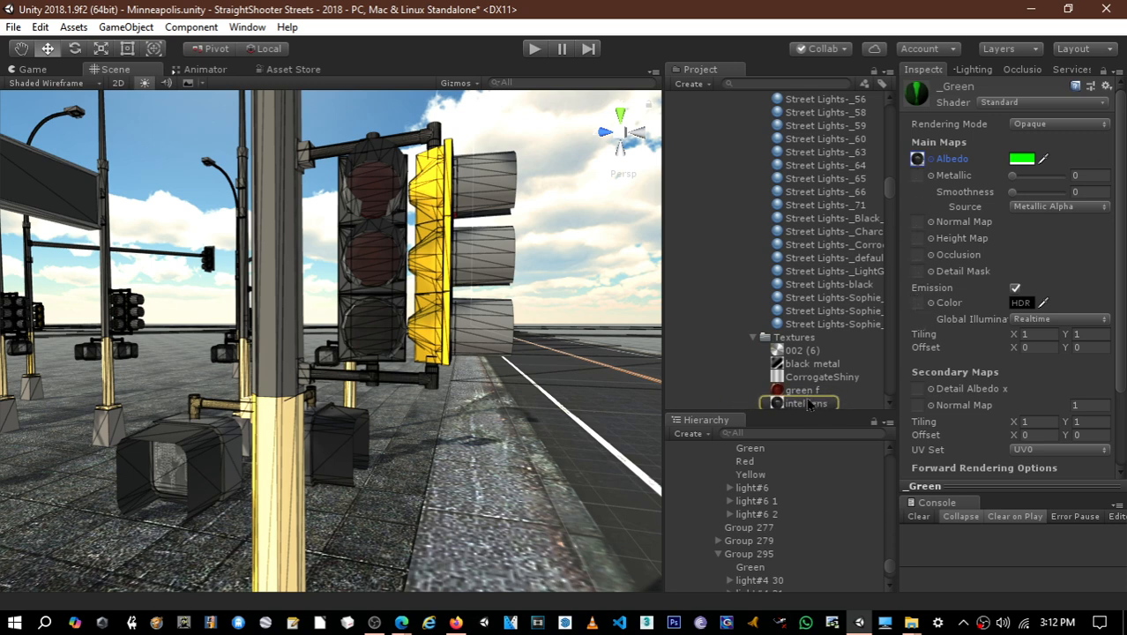
pyautogui.moveTo(806, 403); pyautogui.dragTo(923, 309)
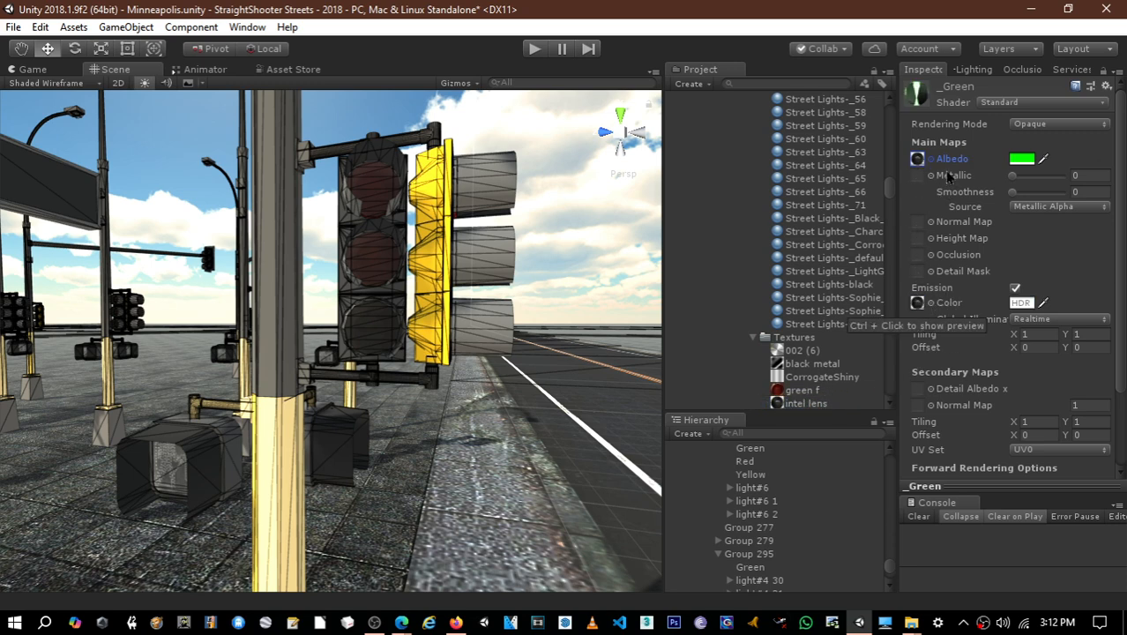
# - Match the _Green material's emission colour to its green albedo by sampling the albedo colour
pyautogui.click(1044, 303)
pyautogui.click(1020, 161)
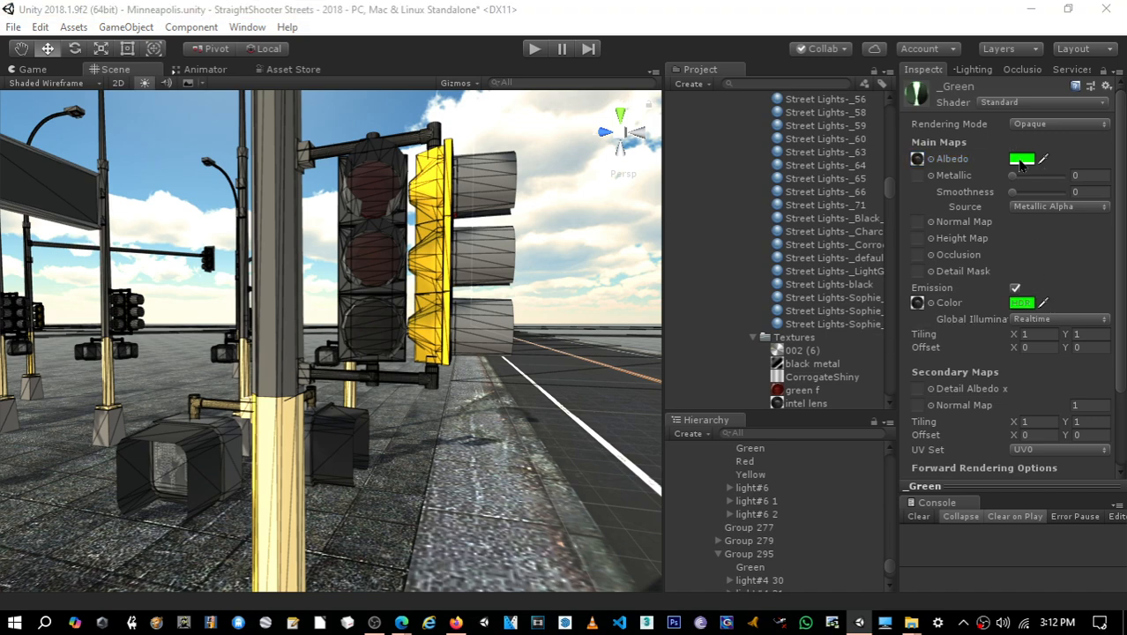
pyautogui.moveTo(651, 279); pyautogui.dragTo(222, 263, button='right')
pyautogui.press('s')
pyautogui.press('a')
pyautogui.press('e')
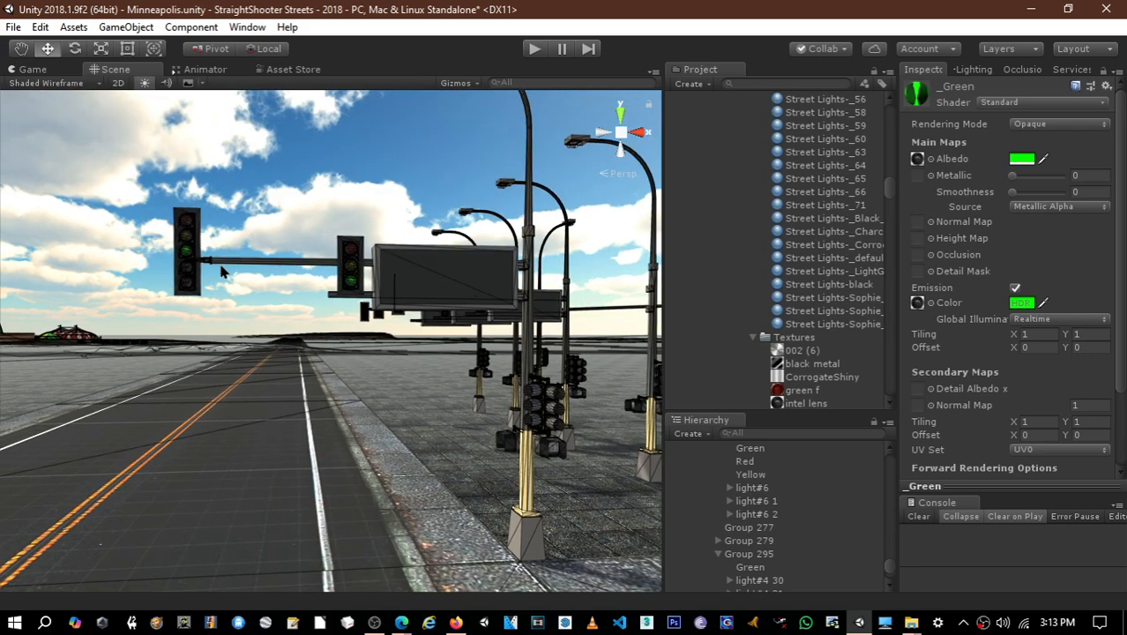
# - Trace the near signal pole to its parent Group 276 (1) in the hierarchy, select that group and collapse it
pyautogui.click(520, 543)
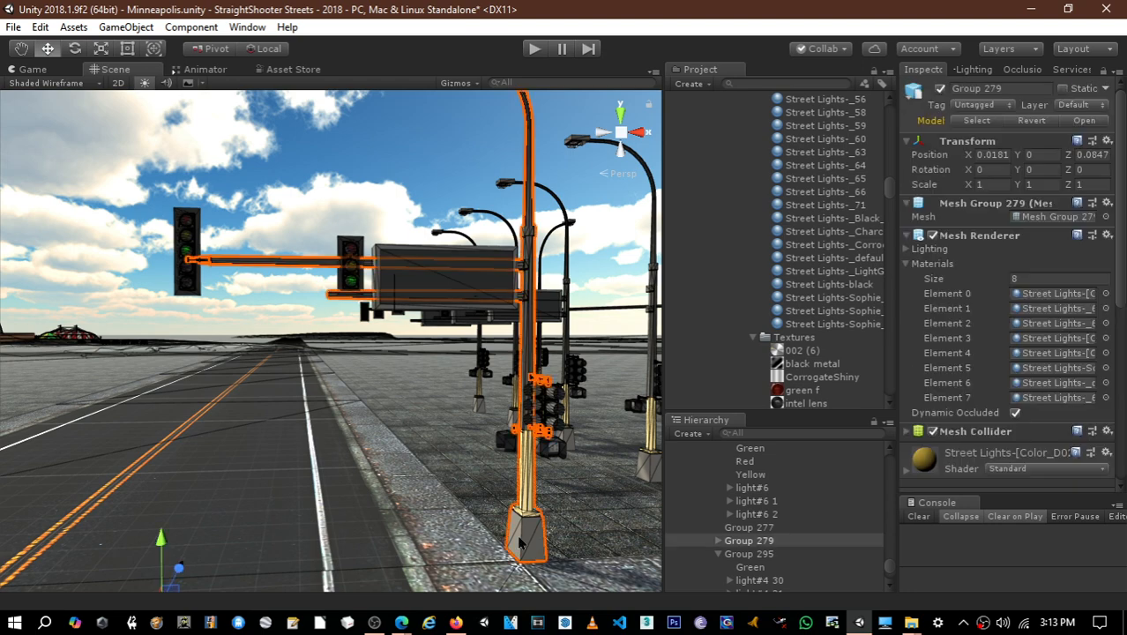
pyautogui.scroll(2, 794, 579)
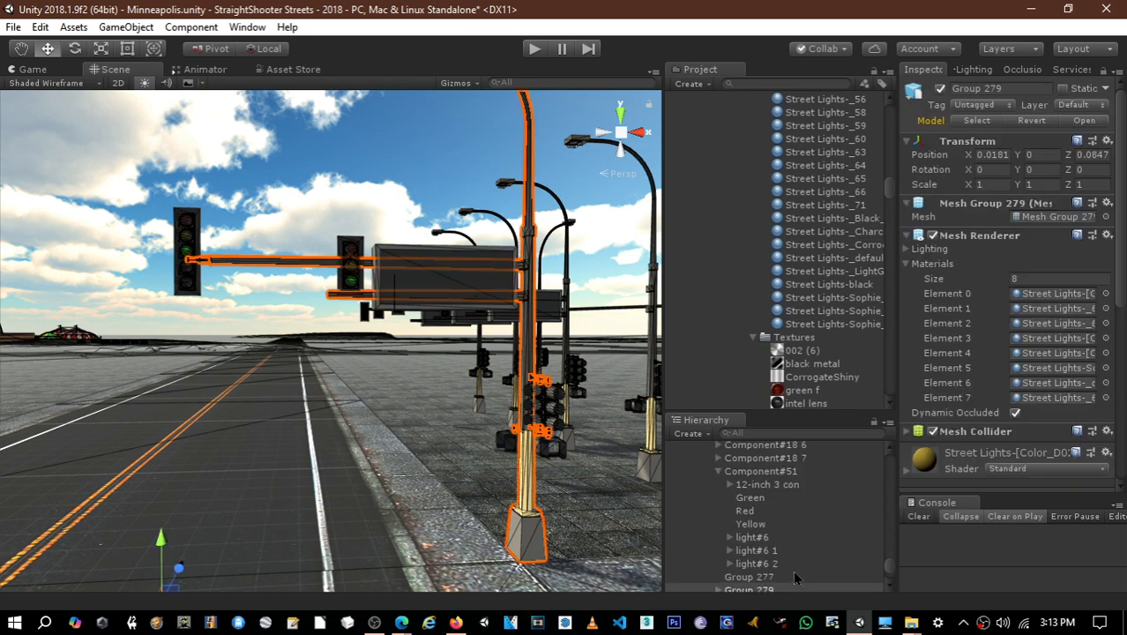
pyautogui.press('Left')
pyautogui.press('Up')
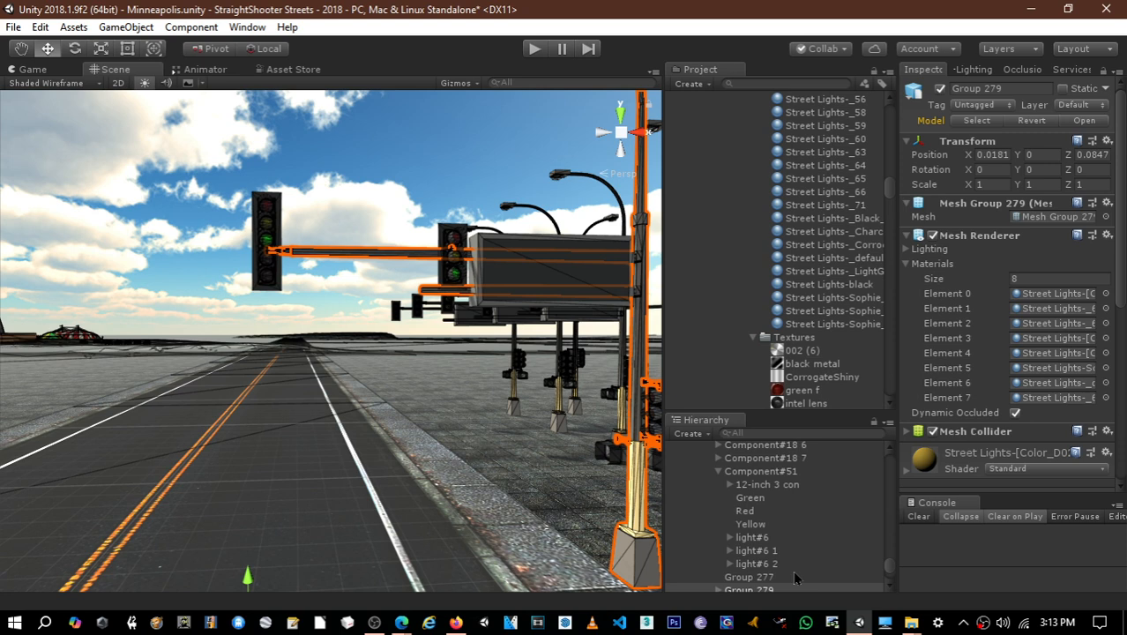
pyautogui.scroll(2, 687, 511)
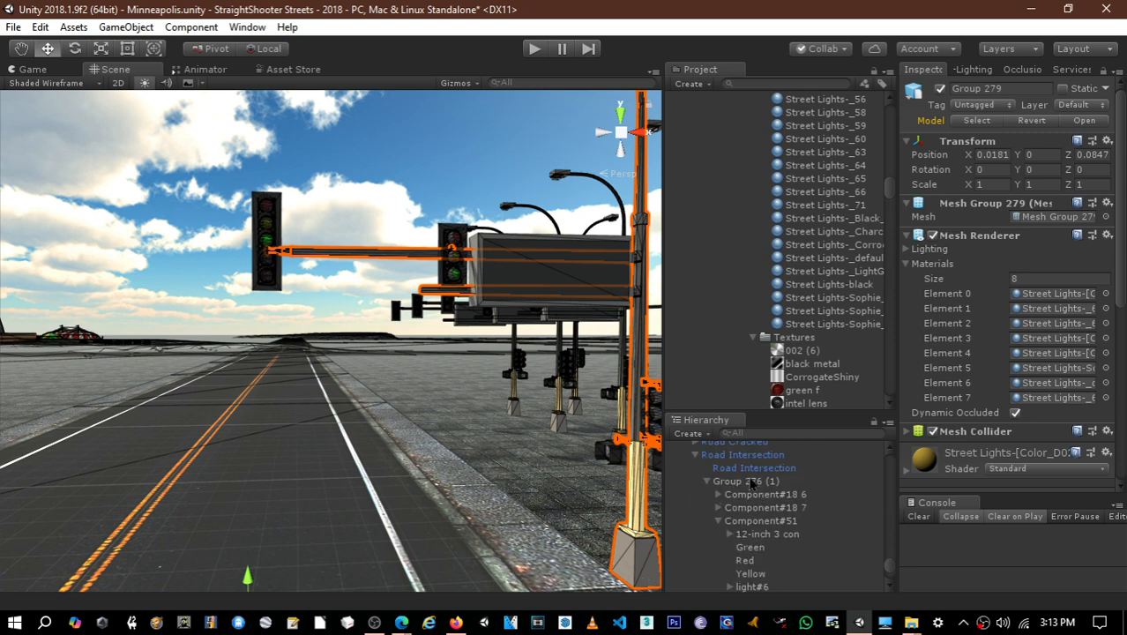
pyautogui.click(723, 482)
pyautogui.click(708, 481)
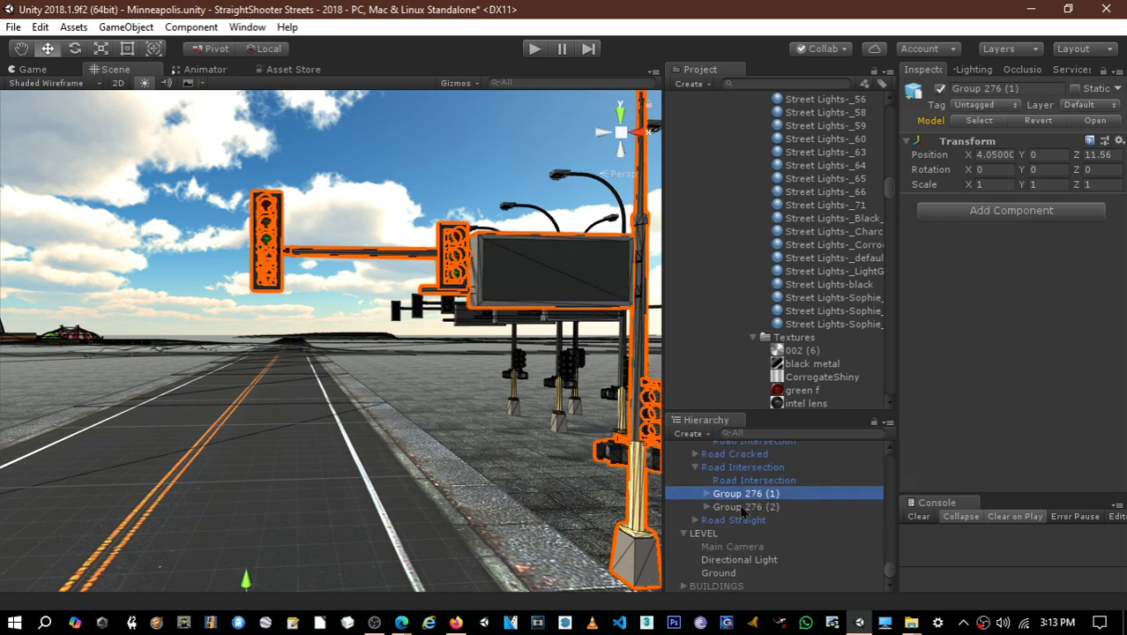
# - Rename the Group 276 (1) object as Street Signal Lights
pyautogui.click(739, 494)
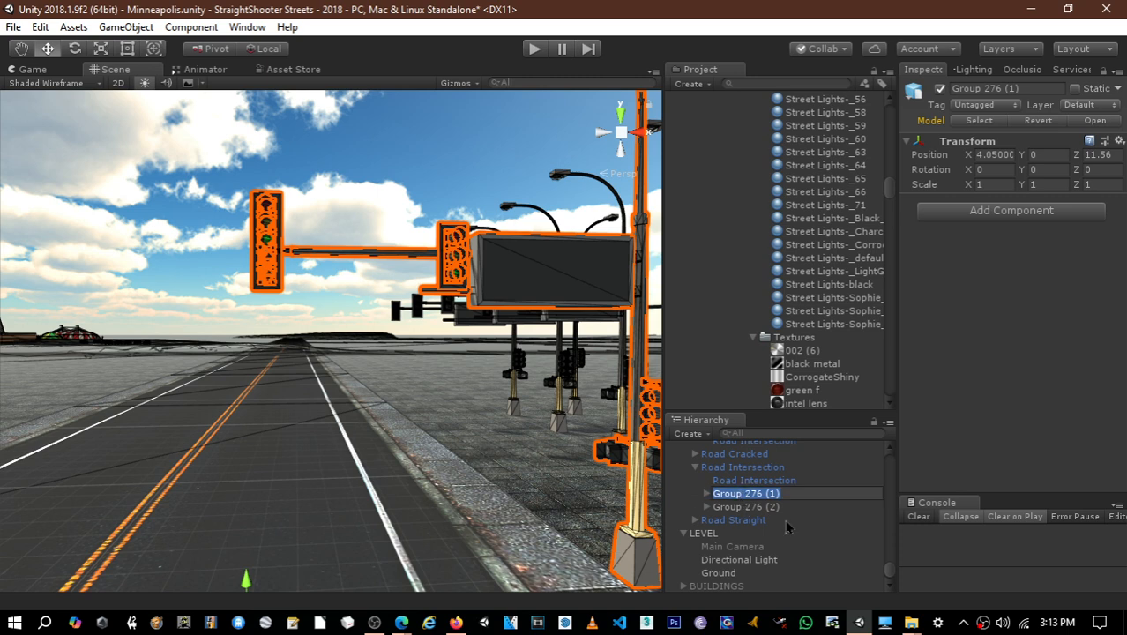
pyautogui.write('S')
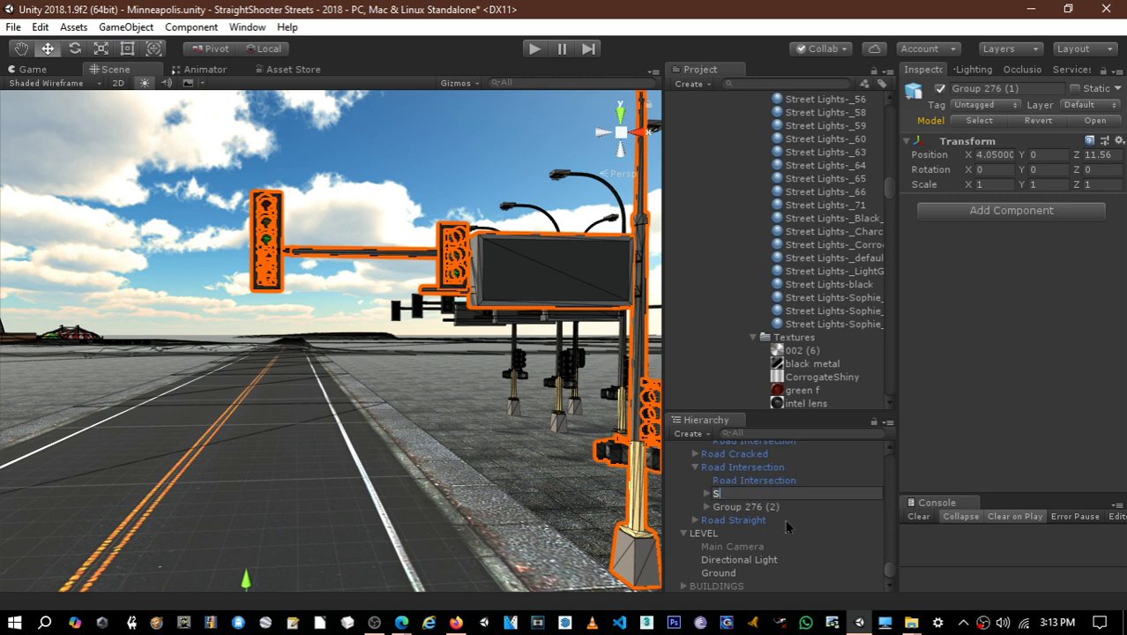
pyautogui.write('treet Li')
pyautogui.press('BackSpace')
pyautogui.press('BackSpace')
pyautogui.press('BackSpace')
pyautogui.write('S')
pyautogui.press('Return')
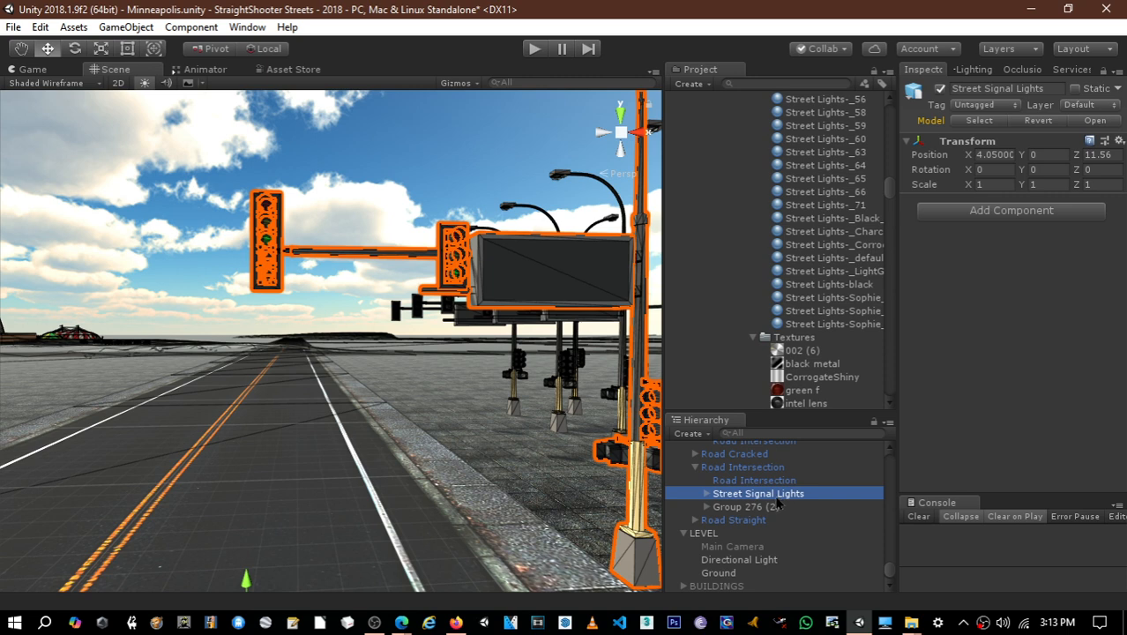
# - Locate the project's Prefabs folder, collapsing its Vehicles subfolder and the neighbouring Scripts folder
pyautogui.click(774, 494)
pyautogui.click(737, 507)
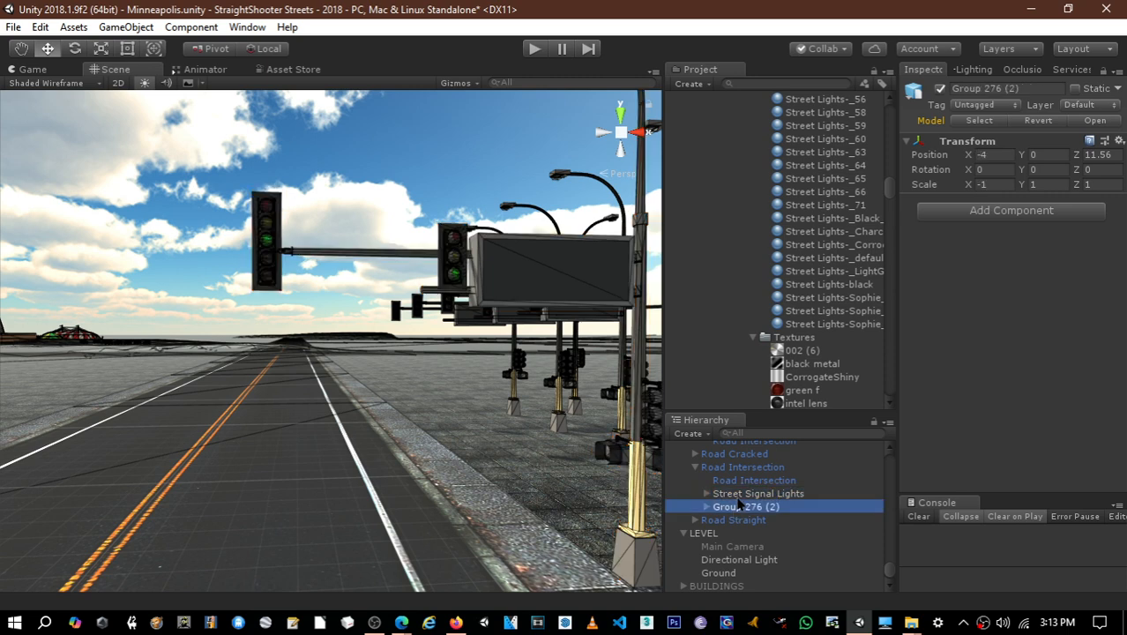
pyautogui.click(745, 494)
pyautogui.moveTo(890, 187); pyautogui.dragTo(899, 379)
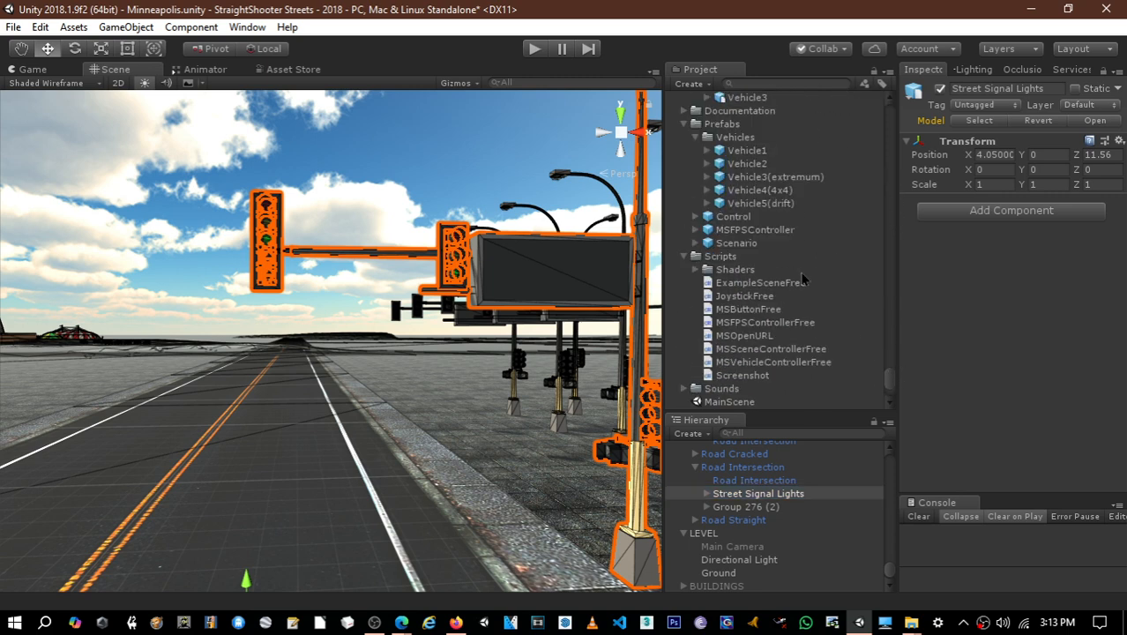
pyautogui.click(696, 137)
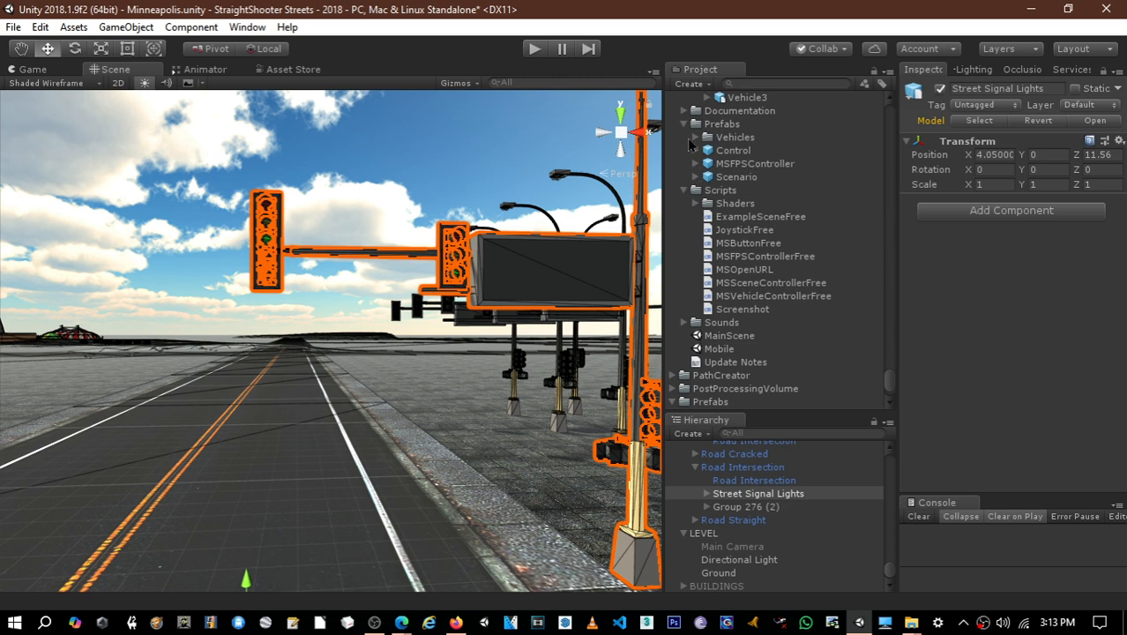
pyautogui.click(683, 190)
pyautogui.scroll(2, 737, 151)
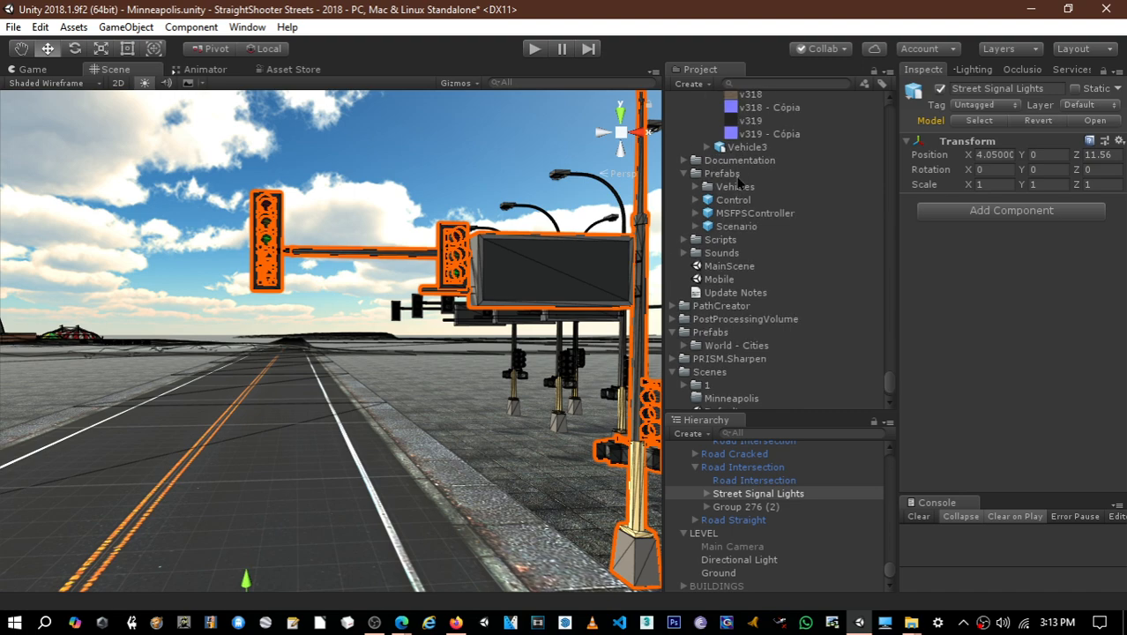
# - Create a folder named Infrastructure inside the Prefabs folder that contains Vehicles
pyautogui.rightClick(739, 177)
pyautogui.moveTo(780, 187)
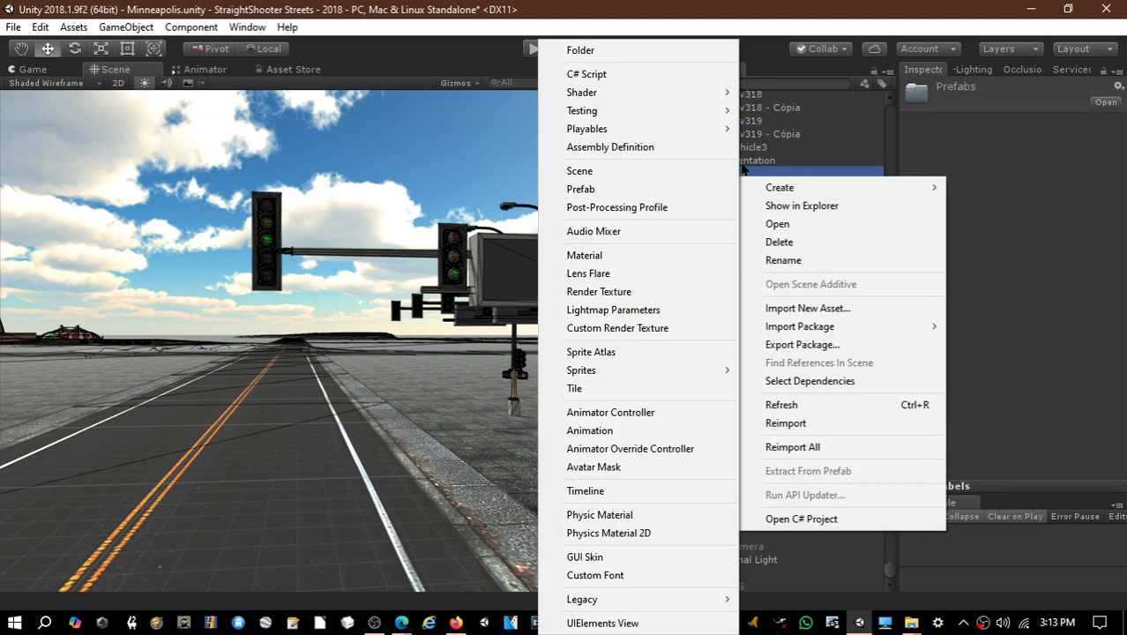
pyautogui.click(628, 52)
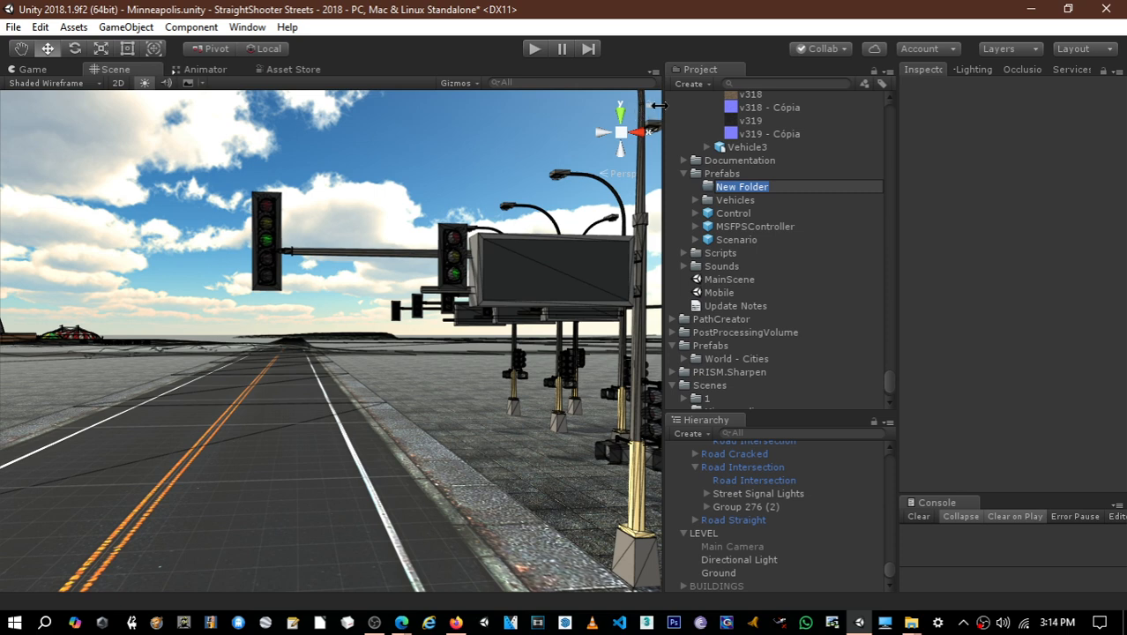
pyautogui.write('Infrastructure')
pyautogui.press('Return')
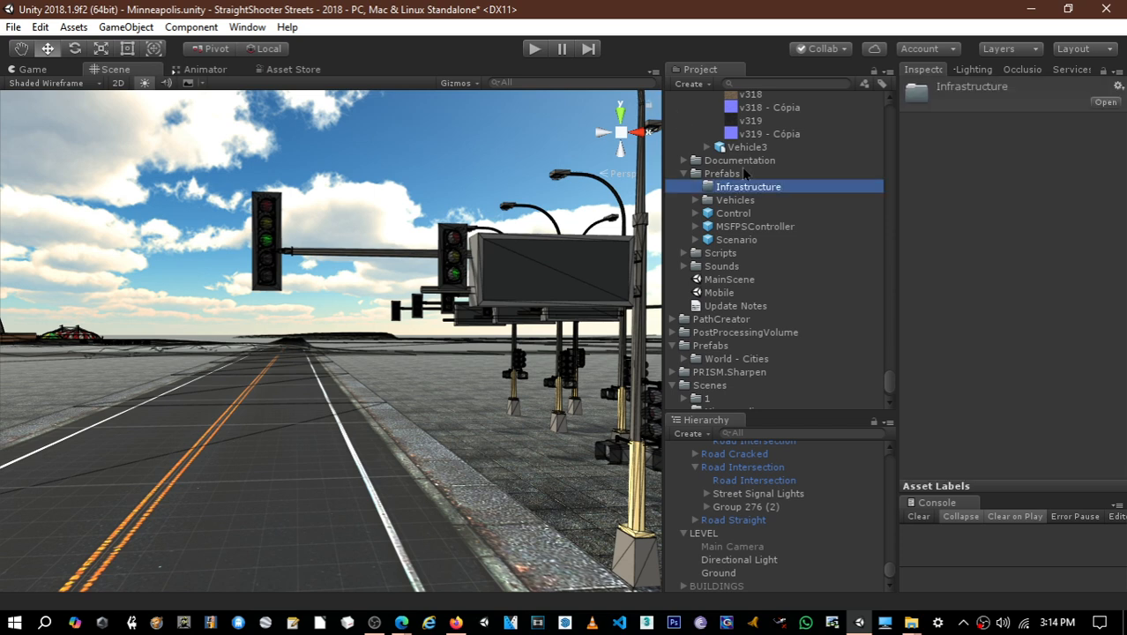
# - Move the Infrastructure folder into the Prefabs folder containing World - Cities and save the Street Signal Lights object in it as a prefab
pyautogui.moveTo(745, 188); pyautogui.dragTo(718, 348)
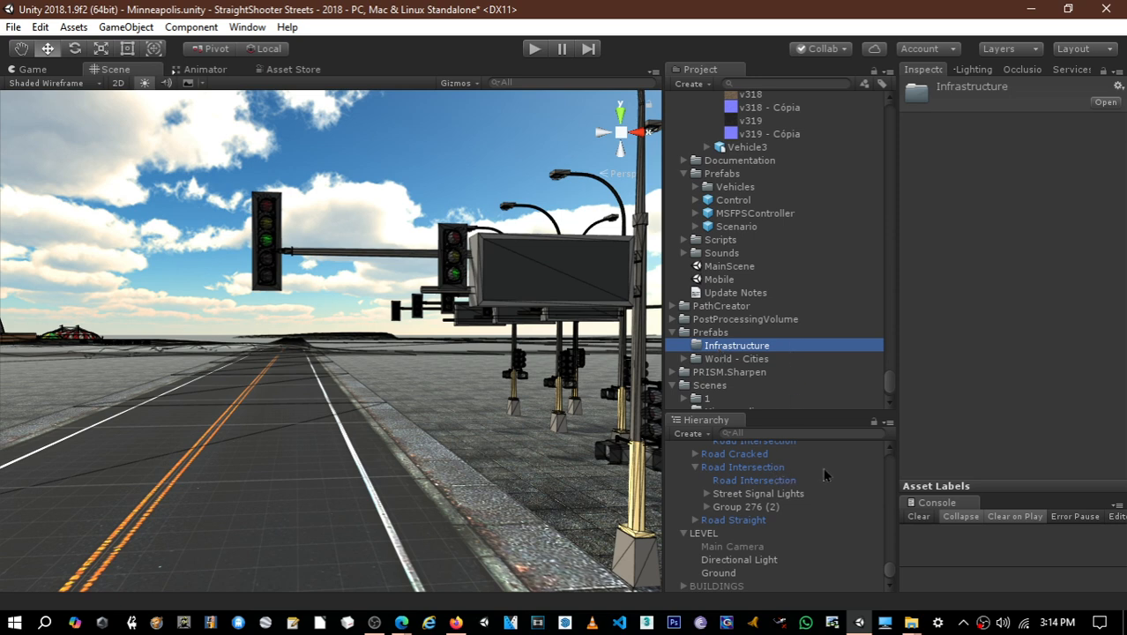
pyautogui.moveTo(768, 492); pyautogui.dragTo(721, 324)
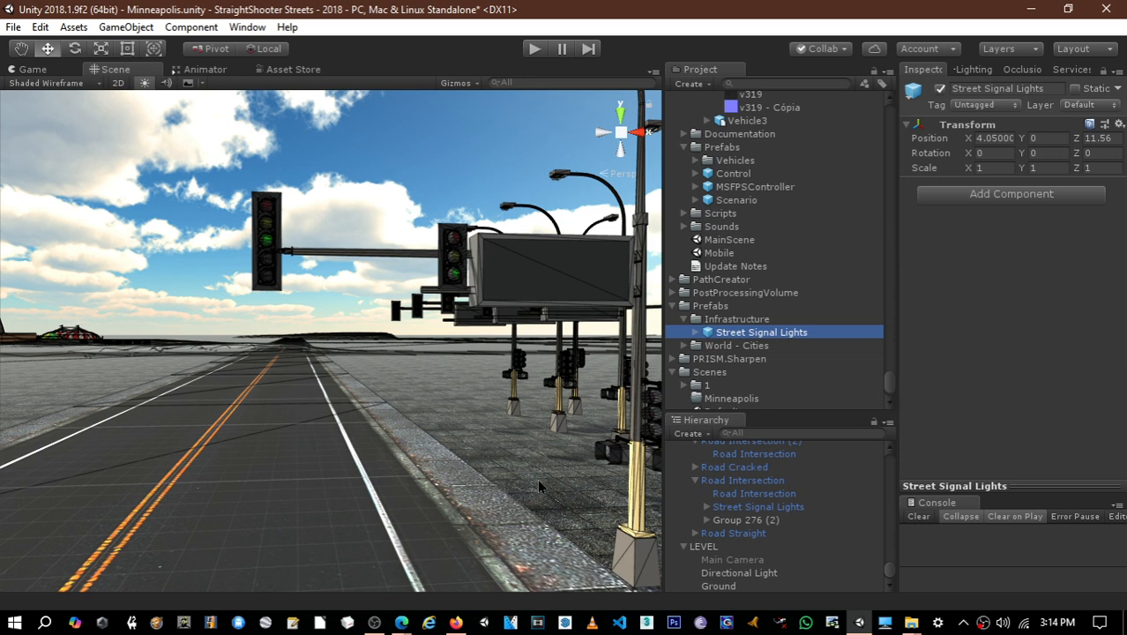
# - Select the near Street Signal Lights pole in the scene to locate it in the hierarchy
pyautogui.scroll(3, 537, 479)
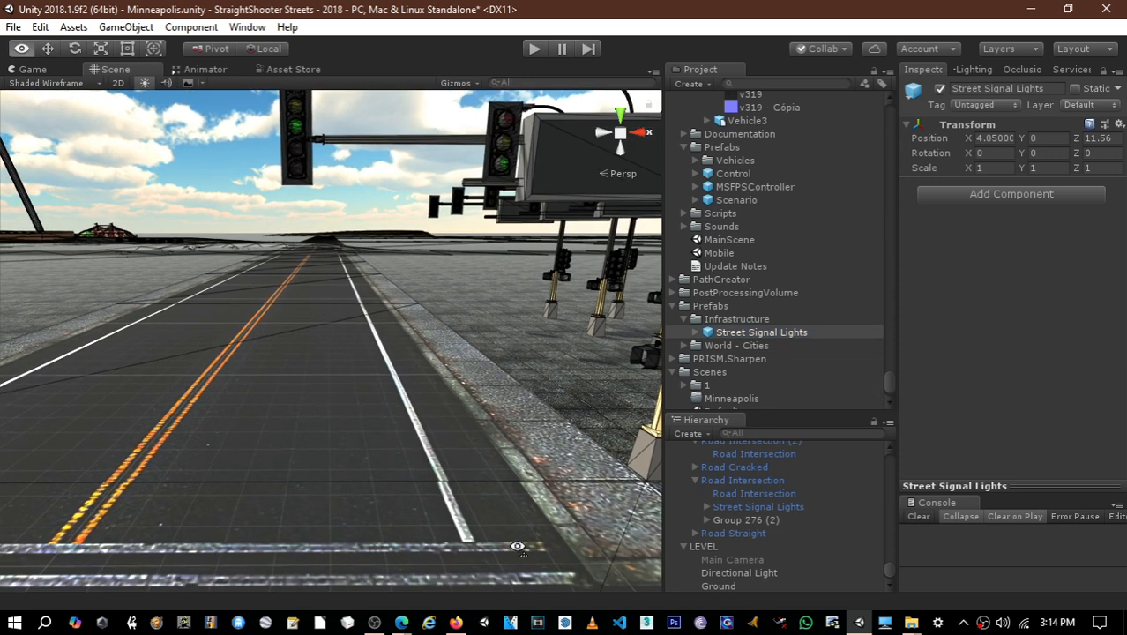
pyautogui.click(537, 479)
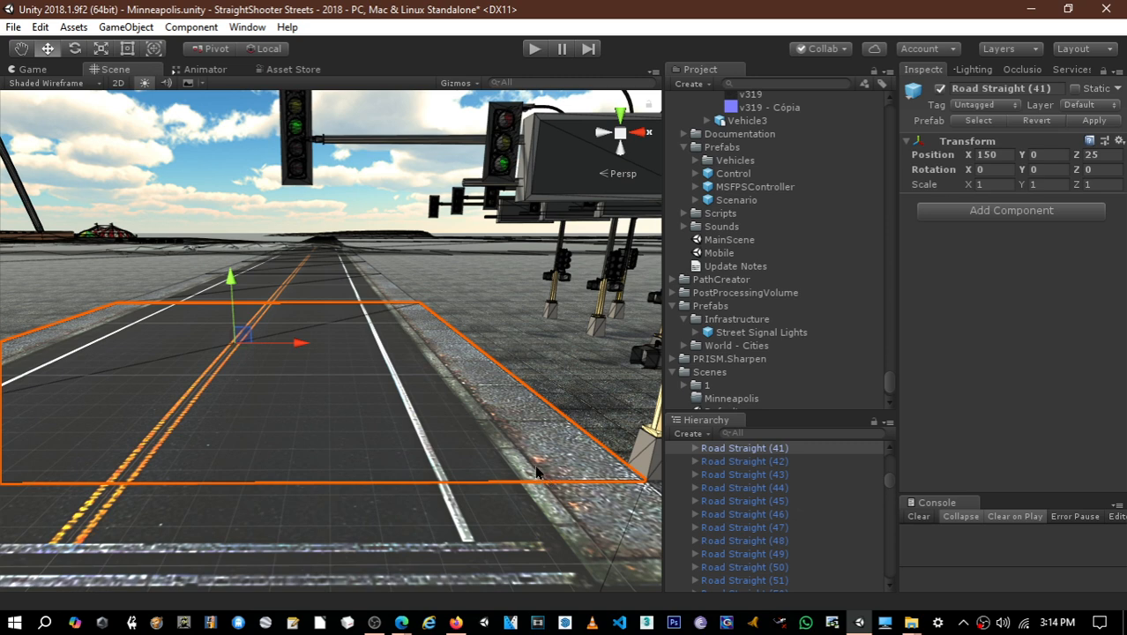
pyautogui.hotkey('ctrl', 'z')
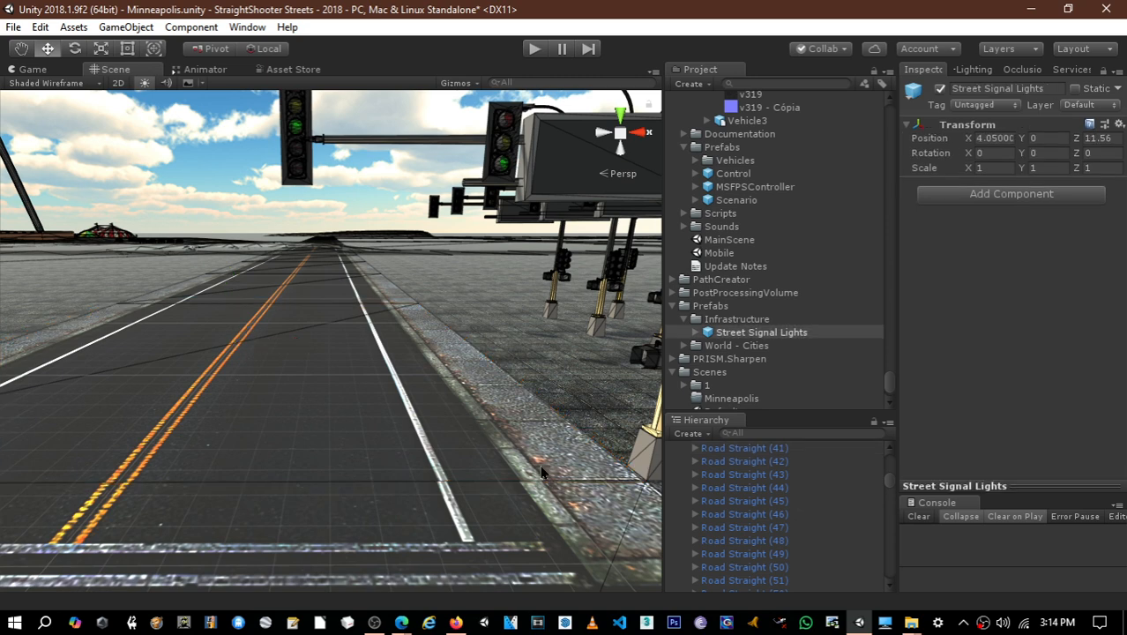
pyautogui.moveTo(589, 452); pyautogui.dragTo(638, 430, button='right')
pyautogui.click(583, 443)
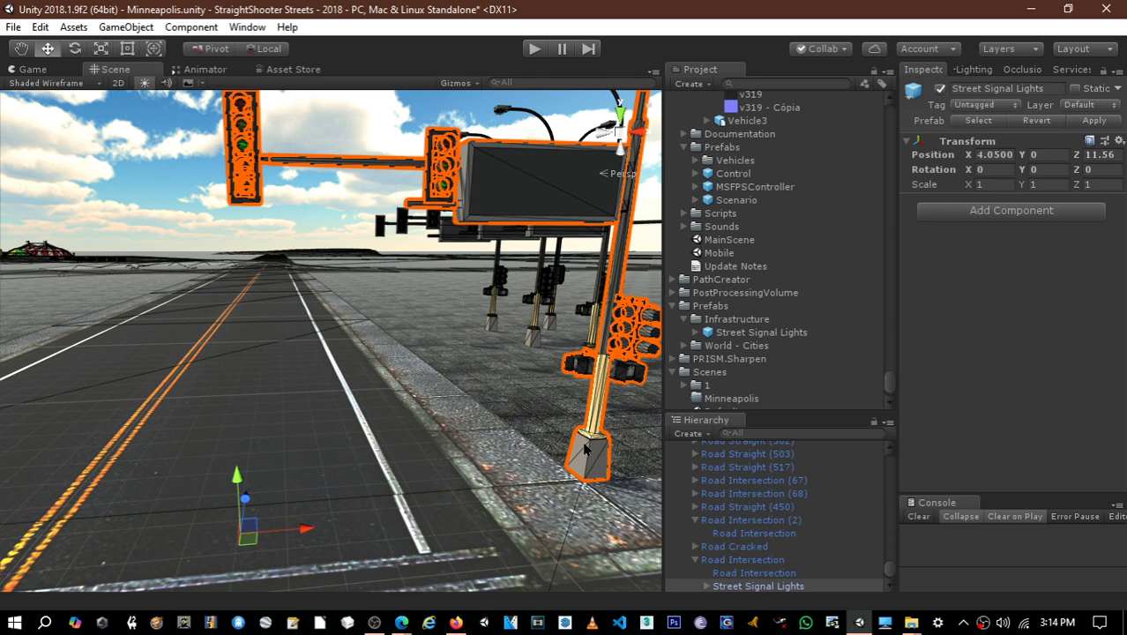
# - Copy the Transform component of Group 276 (2) and delete that group
pyautogui.scroll(-3, 750, 534)
pyautogui.click(743, 551)
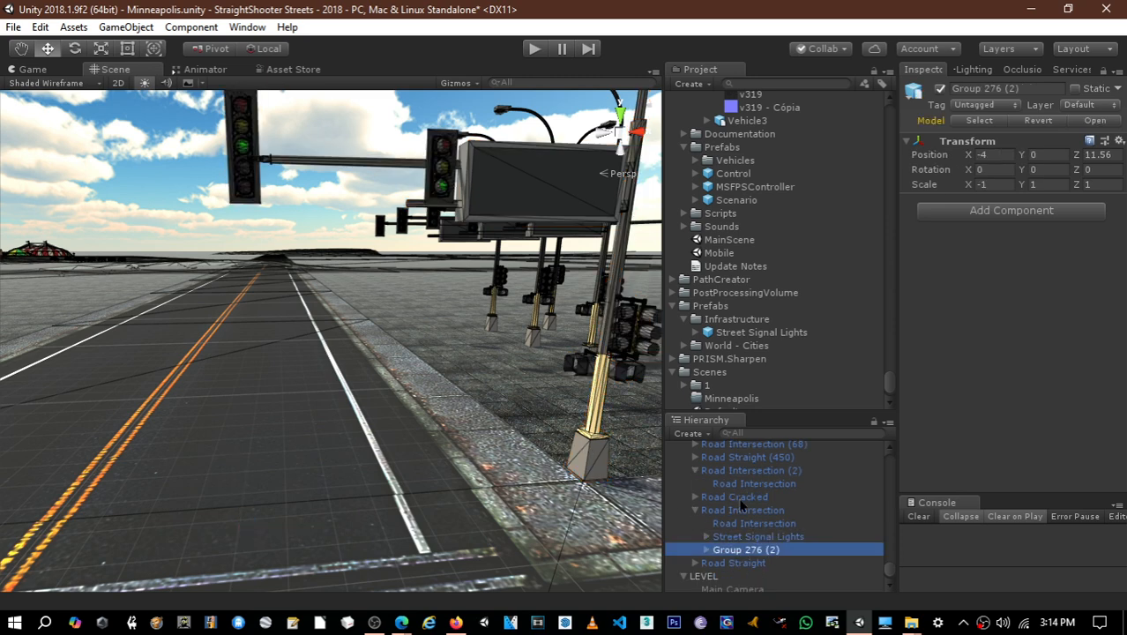
pyautogui.rightClick(1010, 146)
pyautogui.click(1014, 213)
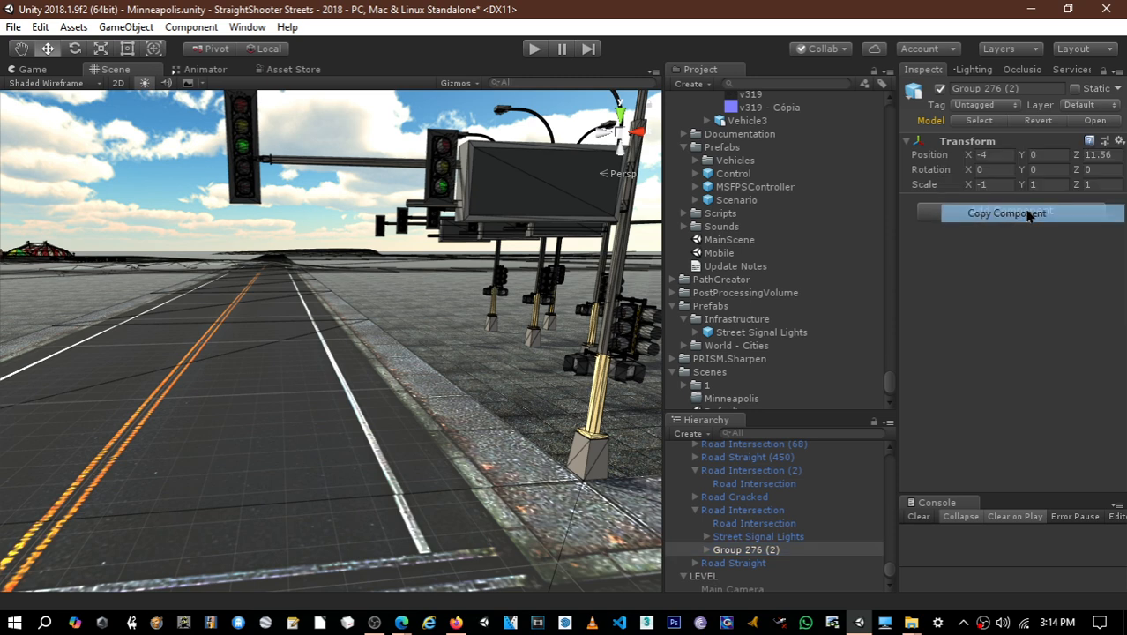
pyautogui.click(763, 538)
pyautogui.click(764, 549)
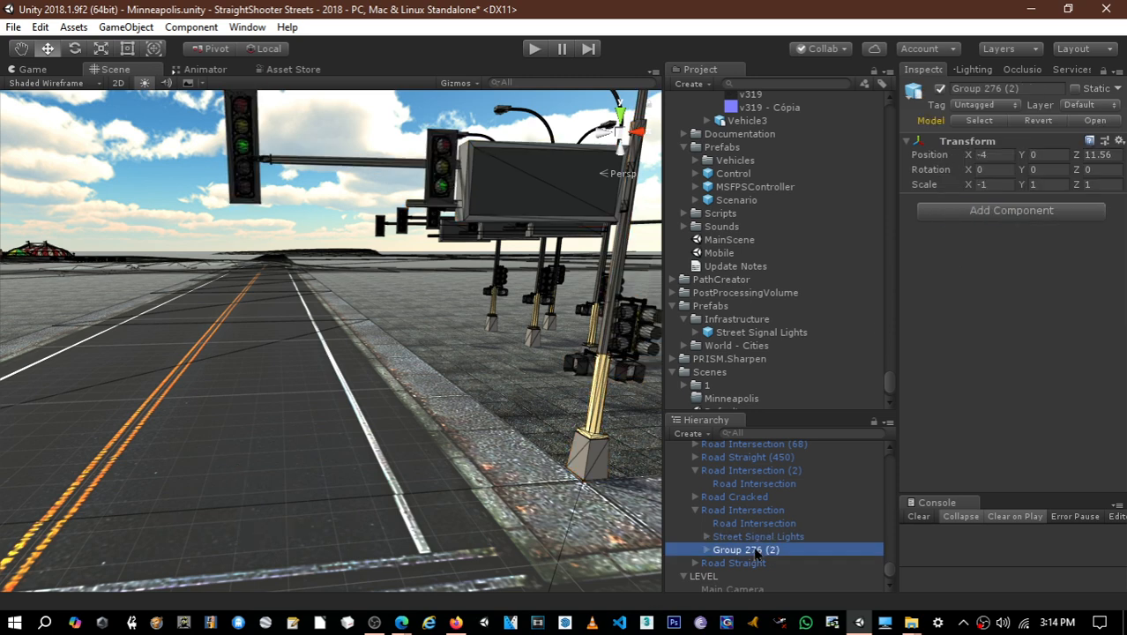
pyautogui.press('Delete')
# - Duplicate the Street Signal Lights object and rename the copy as Street Signal Lights (L)
pyautogui.click(764, 540)
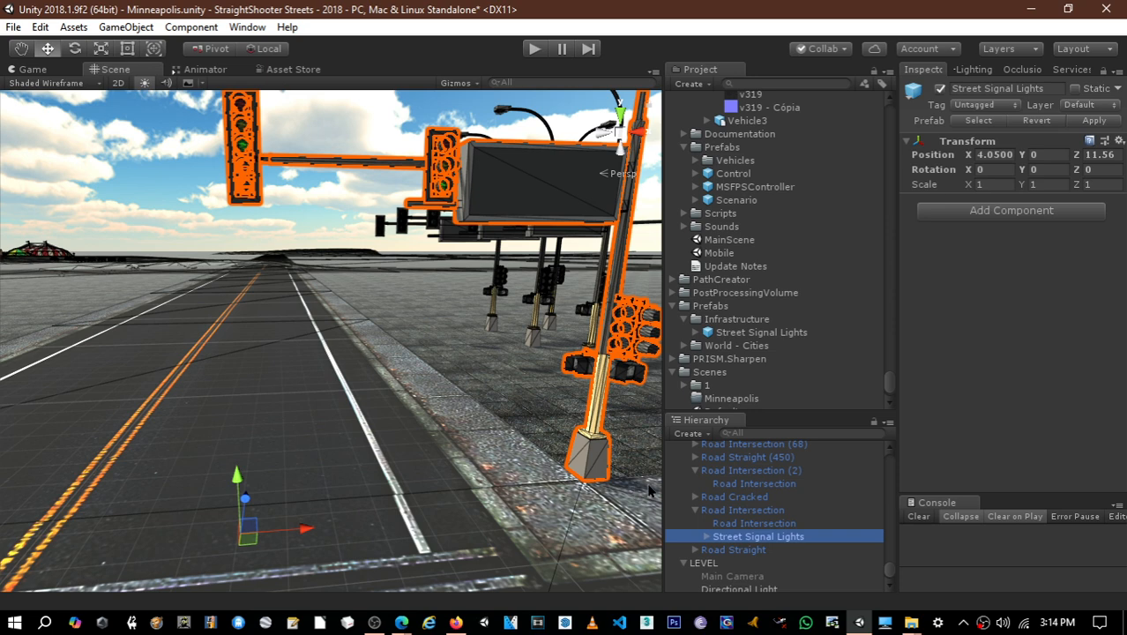
pyautogui.hotkey('ctrl', 'd')
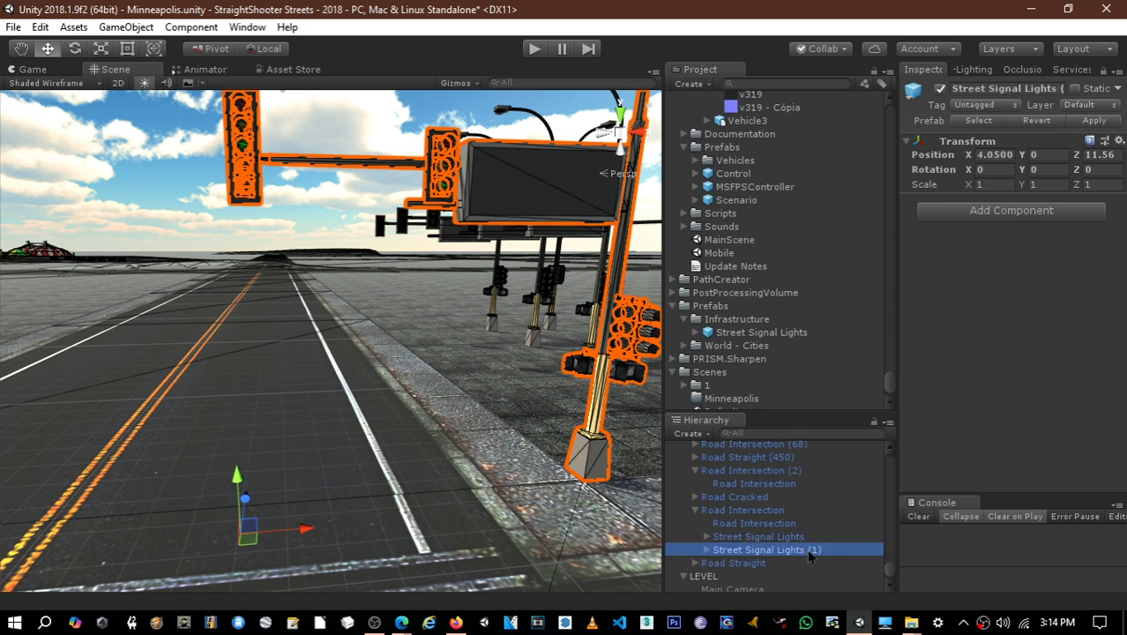
pyautogui.keyDown('alt'); pyautogui.moveTo(517, 461); pyautogui.dragTo(481, 435); pyautogui.keyUp('alt')
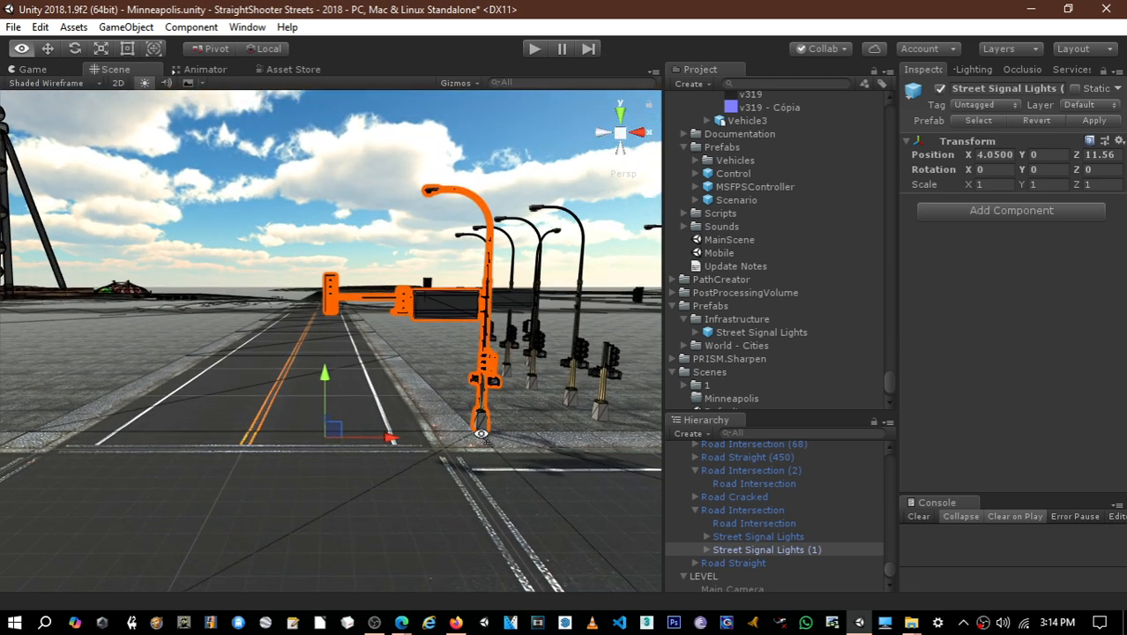
pyautogui.click(805, 553)
pyautogui.press('F2')
pyautogui.moveTo(811, 550); pyautogui.dragTo(818, 551)
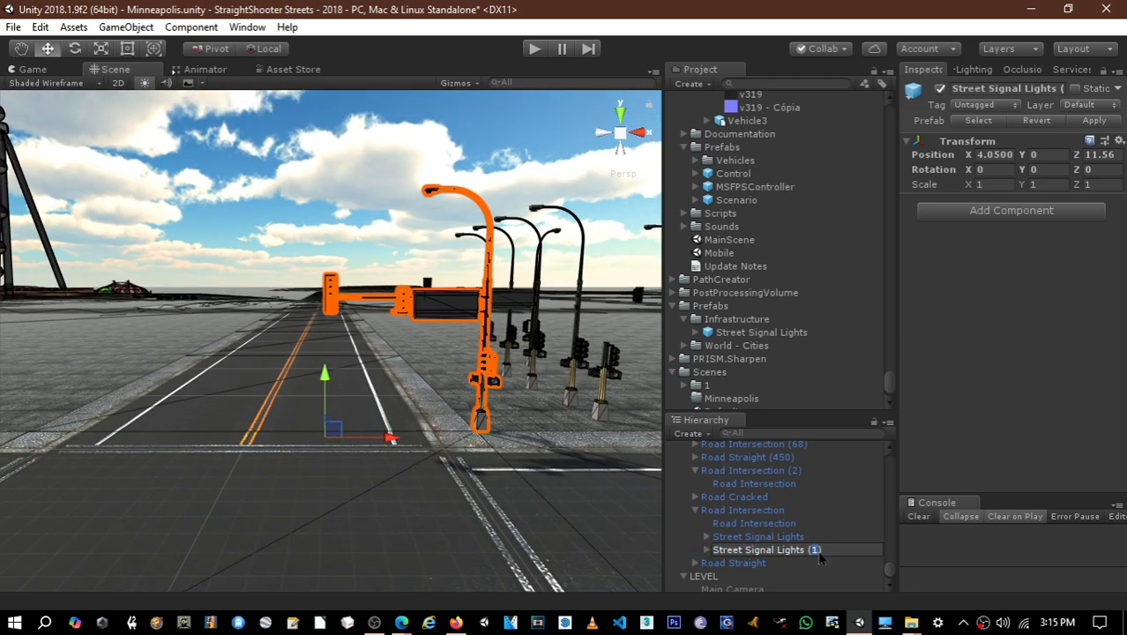
pyautogui.write('L')
pyautogui.press('Return')
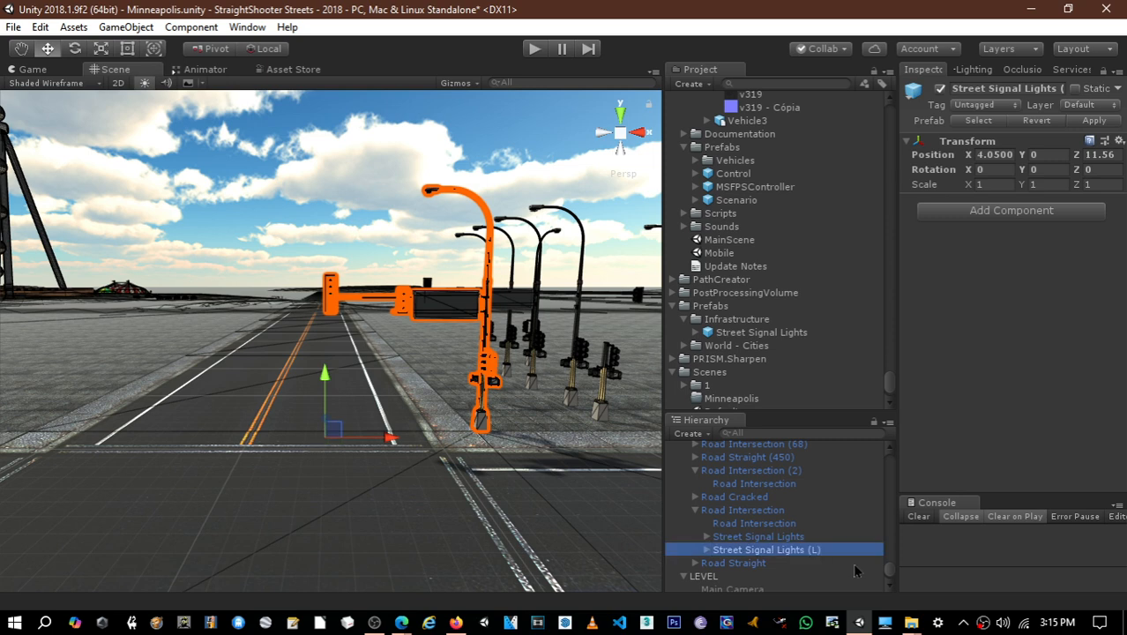
# - Paste the copied transform values onto Street Signal Lights (L), giving X position -4 and X scale -1
pyautogui.click(988, 184)
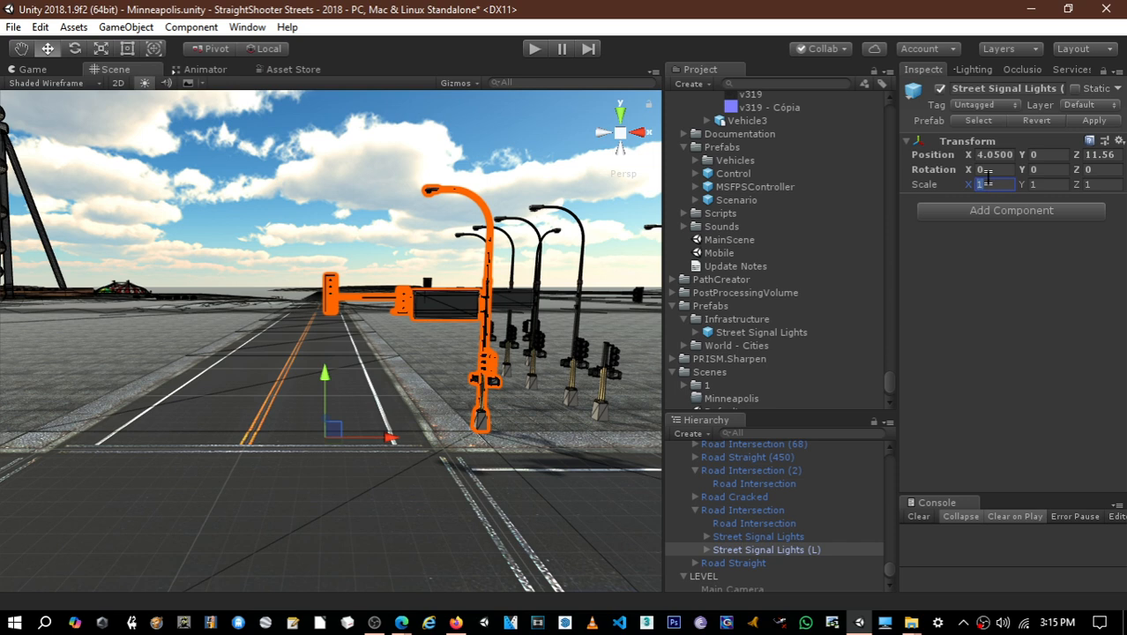
pyautogui.write('15')
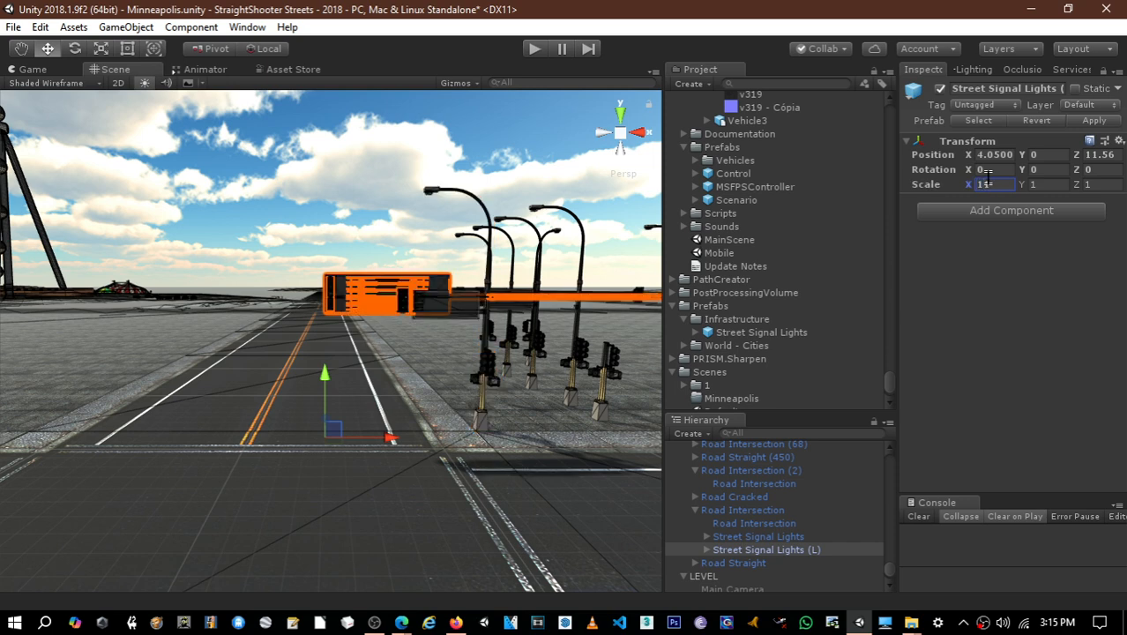
pyautogui.rightClick(1026, 141)
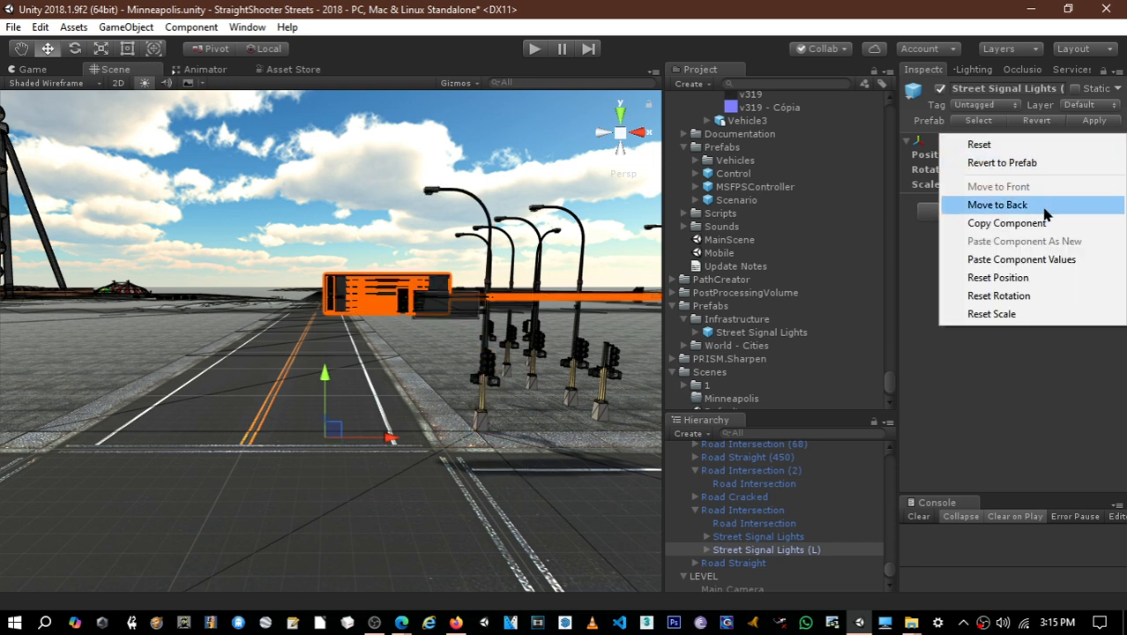
pyautogui.click(1026, 260)
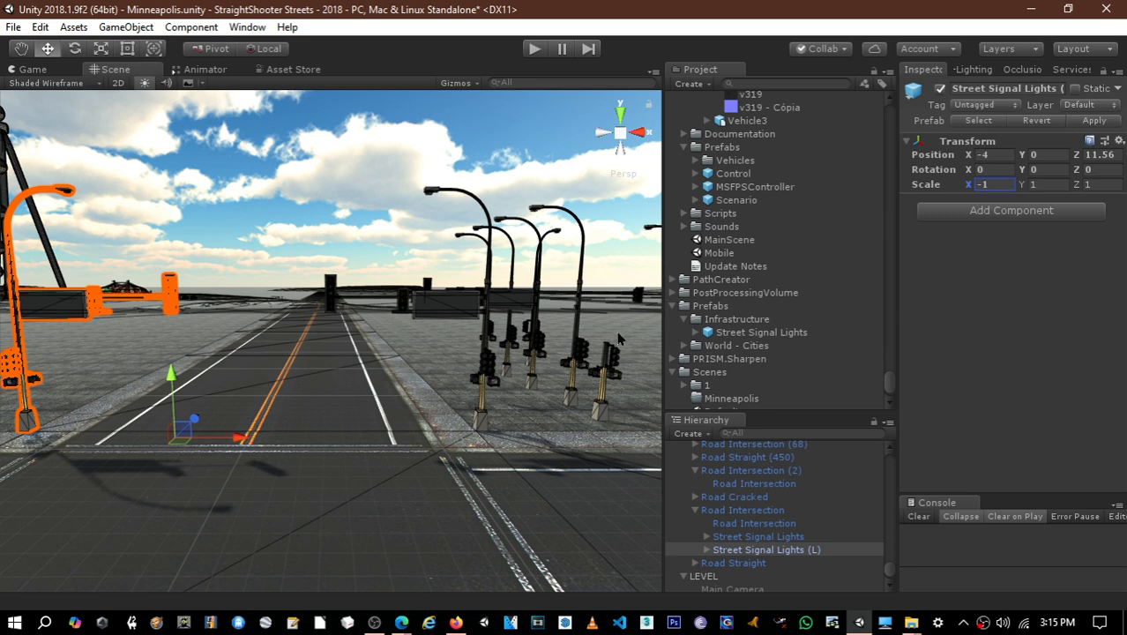
# - Rename the original Street Signal Lights object under Road Intersection as Street Signal Lights (R)
pyautogui.click(804, 538)
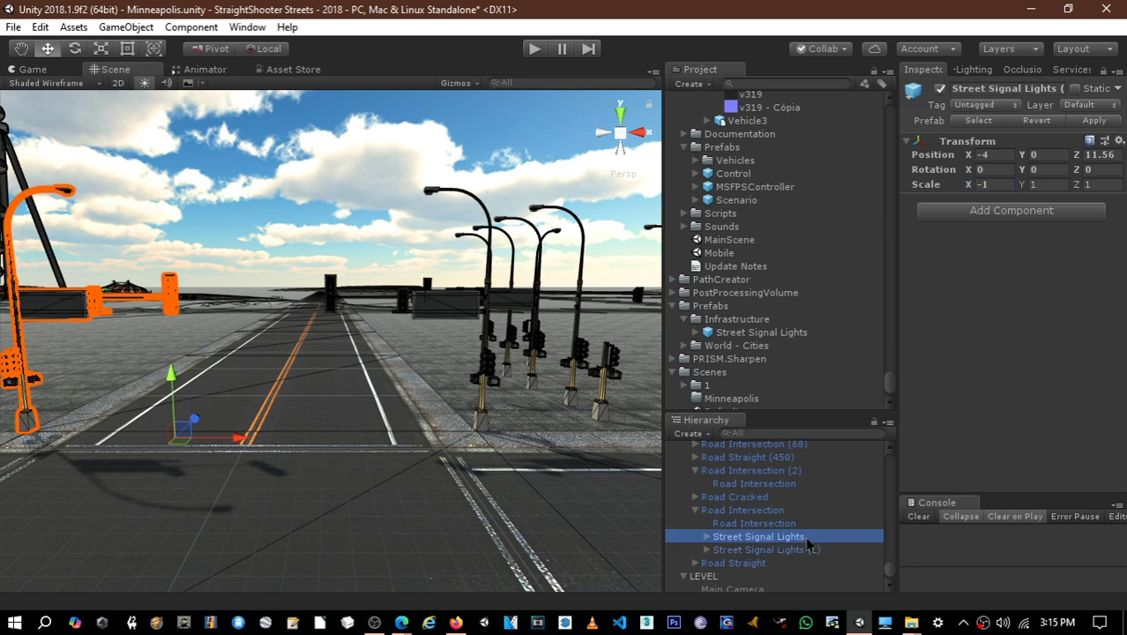
pyautogui.click(805, 538)
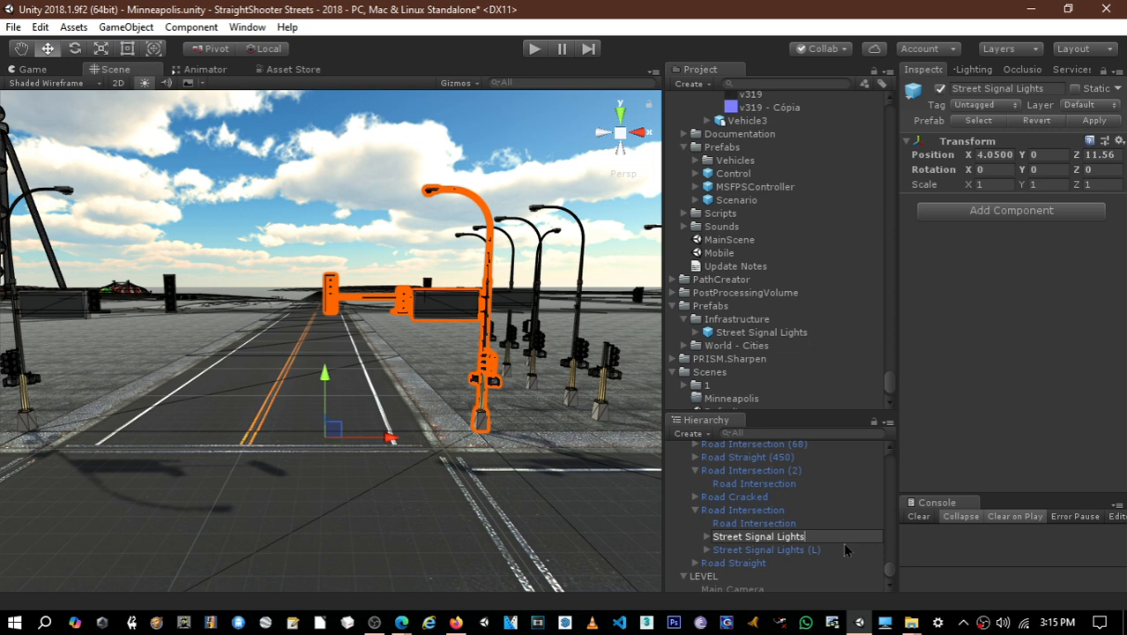
pyautogui.write('()R')
pyautogui.press('Return')
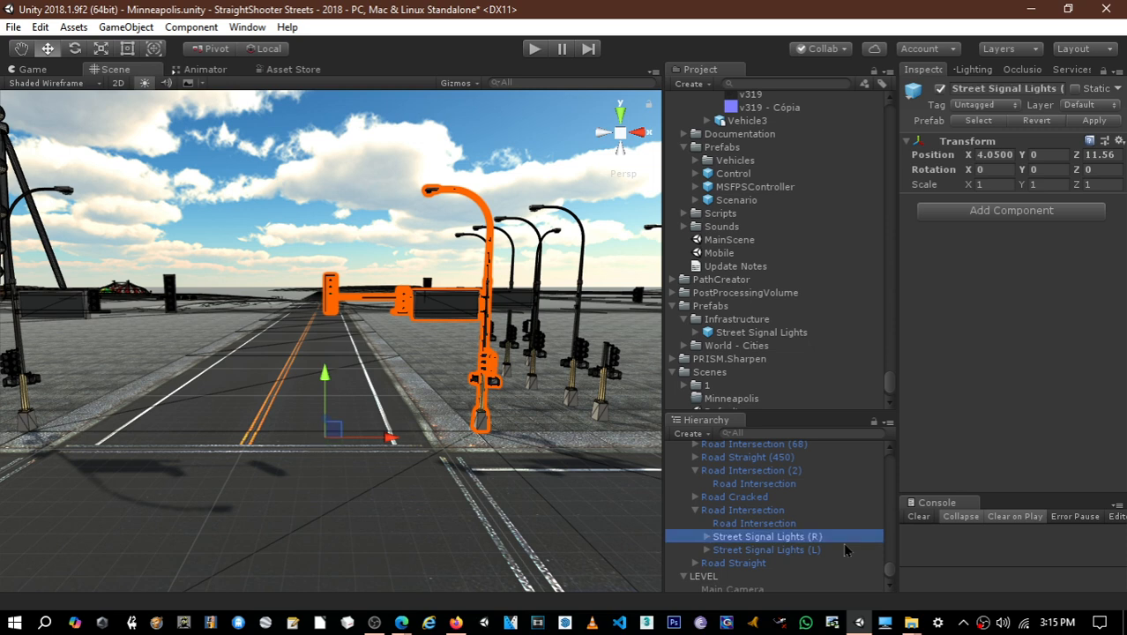
# - Apply the parent Road Intersection's changes to its prefab so every instance receives the left and right signal poles
pyautogui.click(743, 510)
pyautogui.click(1098, 123)
pyautogui.click(1101, 123)
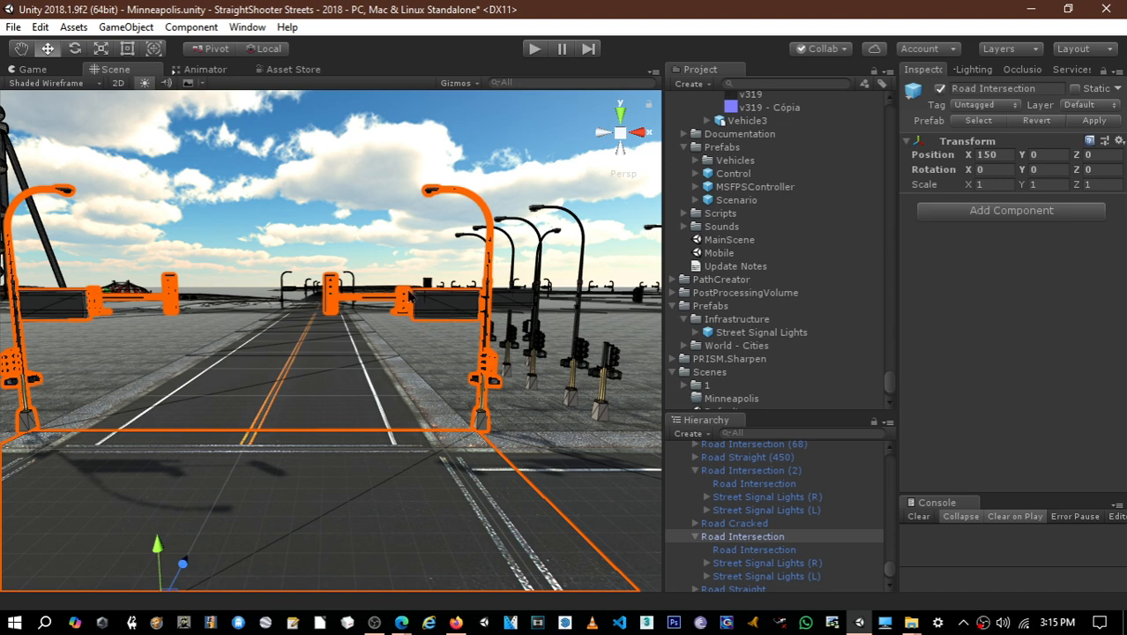
pyautogui.moveTo(407, 280); pyautogui.dragTo(388, 351, button='right')
pyautogui.click(762, 564)
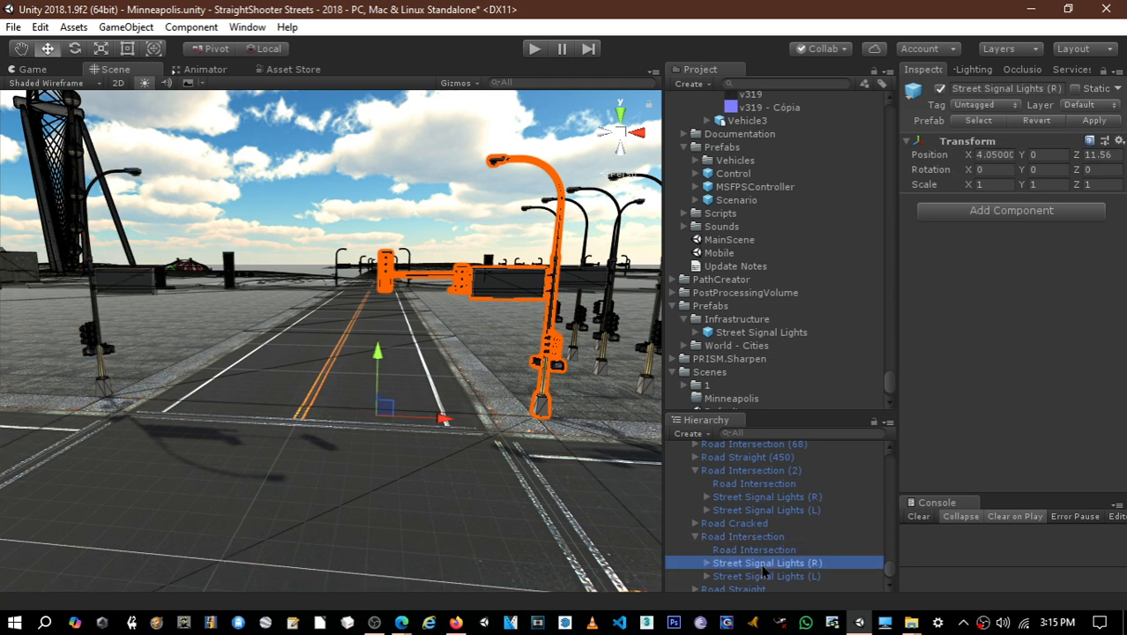
pyautogui.keyDown('ctrl'); pyautogui.click(760, 575); pyautogui.keyUp('ctrl')
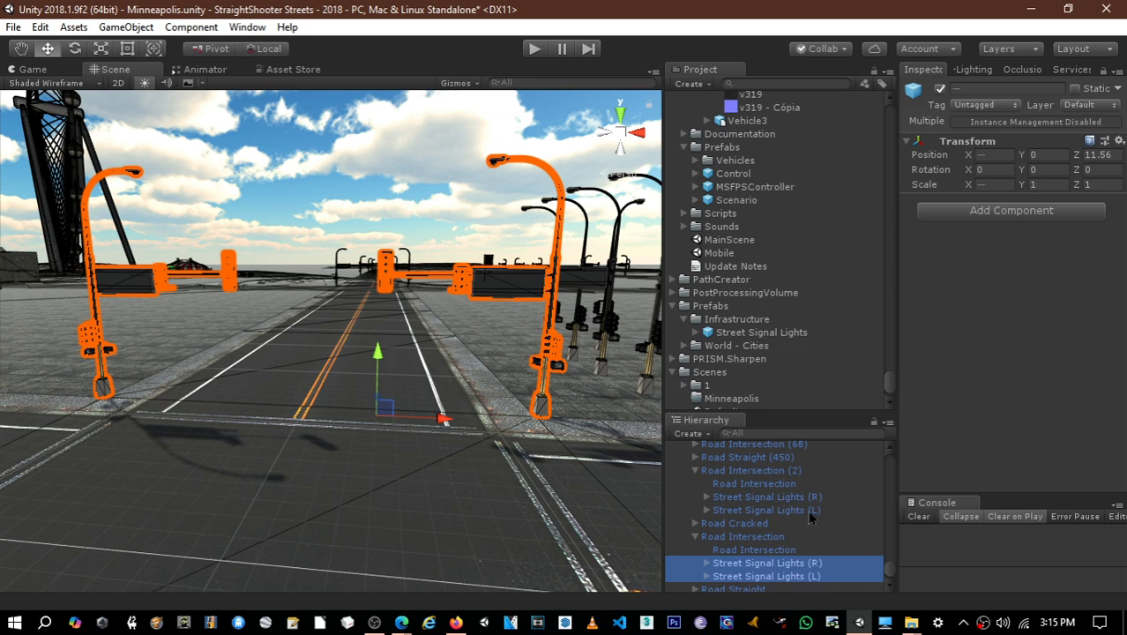
pyautogui.click(800, 563)
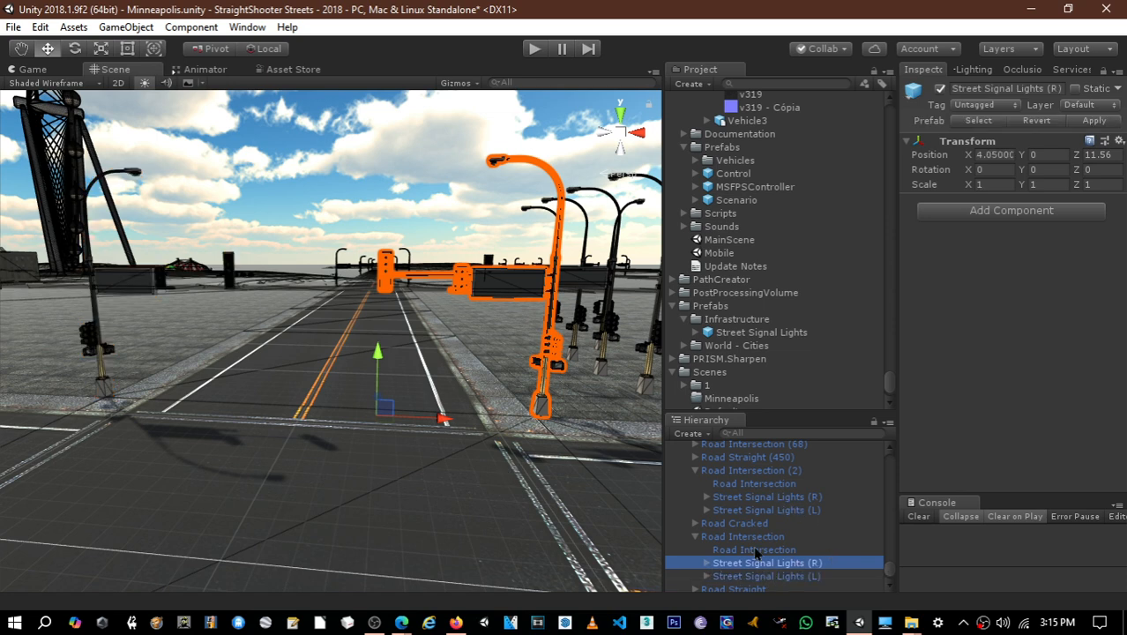
pyautogui.click(755, 550)
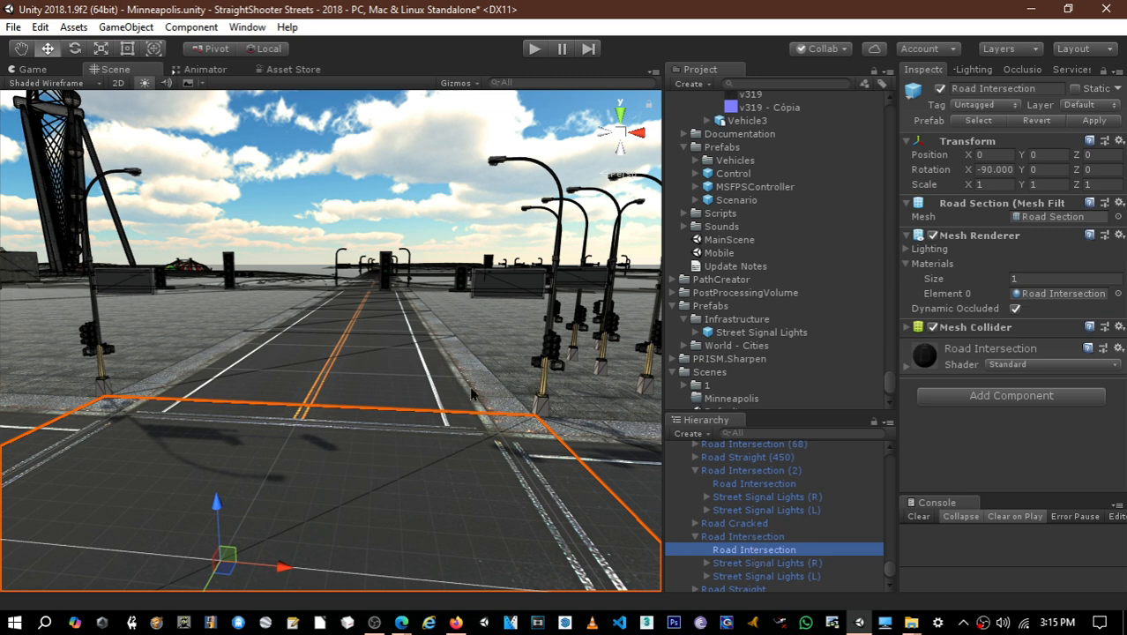
pyautogui.moveTo(471, 389); pyautogui.dragTo(507, 430, button='right')
pyautogui.moveTo(462, 389); pyautogui.dragTo(576, 412, button='middle')
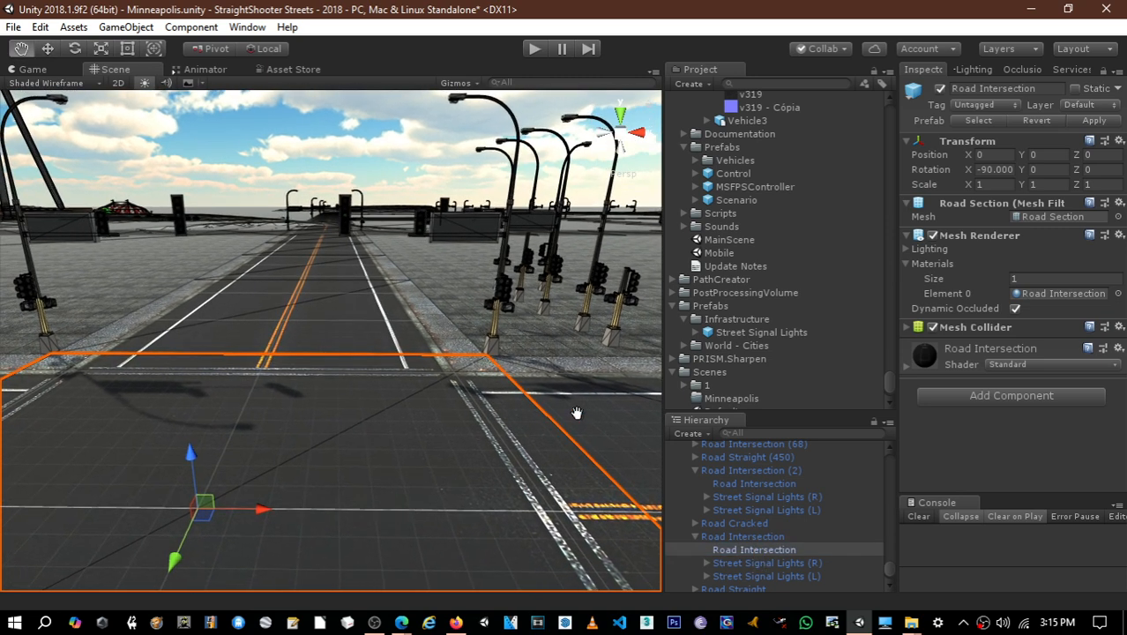
# - Duplicate Street Signal Lights (R) and Street Signal Lights (L) together under Road Intersection
pyautogui.click(770, 567)
pyautogui.keyDown('ctrl'); pyautogui.click(764, 578); pyautogui.keyUp('ctrl')
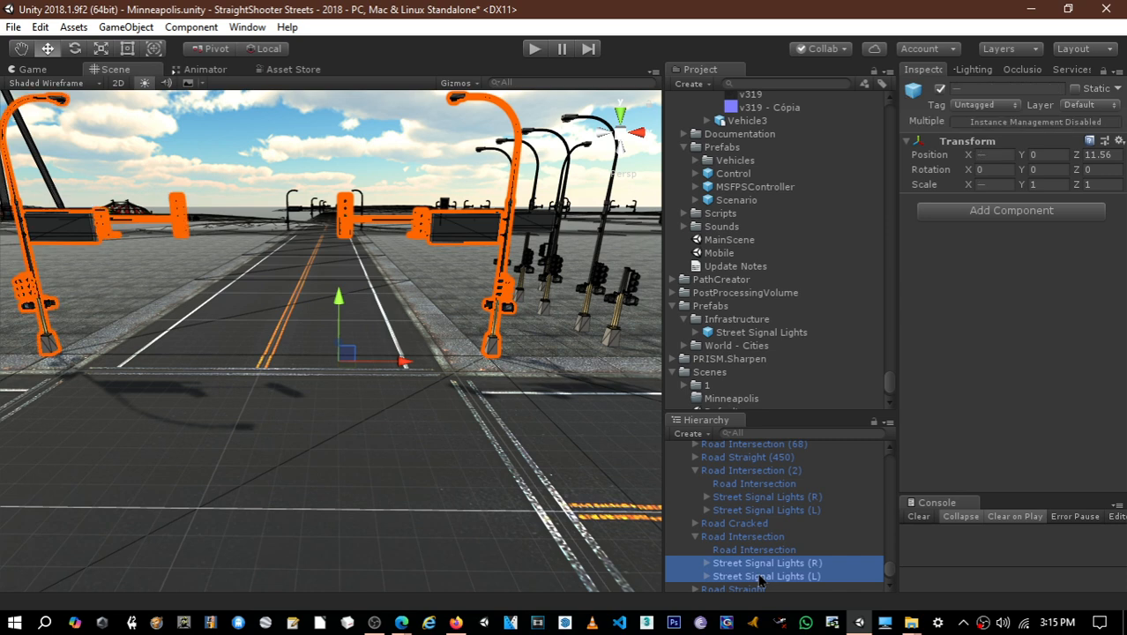
pyautogui.moveTo(470, 394); pyautogui.dragTo(603, 423, button='right')
pyautogui.hotkey('ctrl', 'd')
# - Move the two duplicated signal poles across the intersection along Z to about -13.85
pyautogui.moveTo(604, 424); pyautogui.dragTo(168, 494, button='middle')
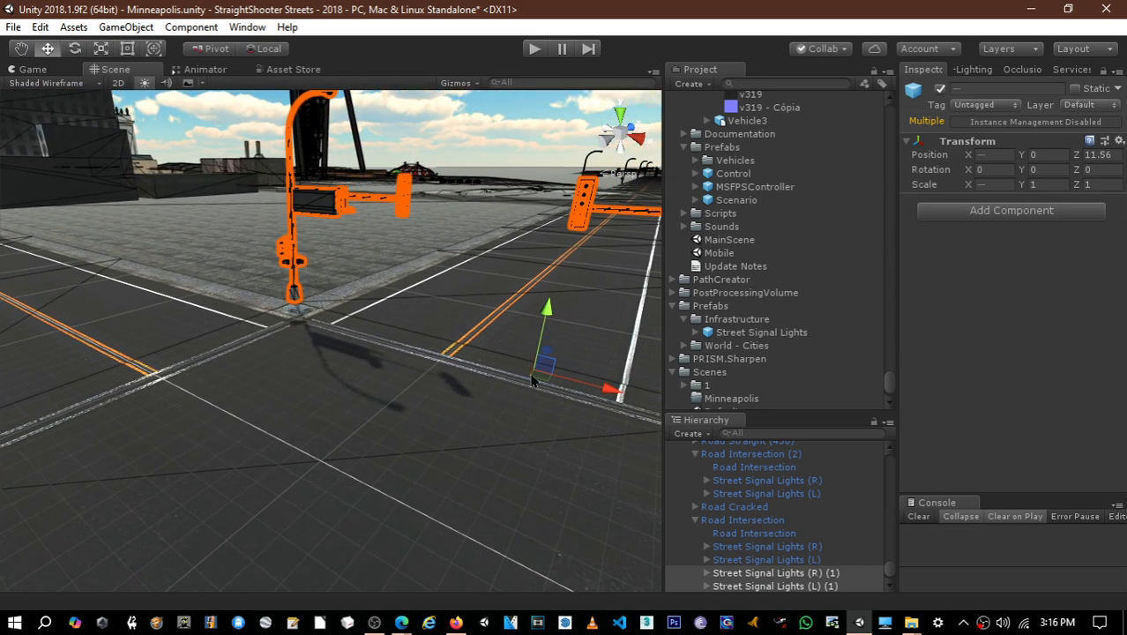
pyautogui.moveTo(556, 353); pyautogui.dragTo(454, 394)
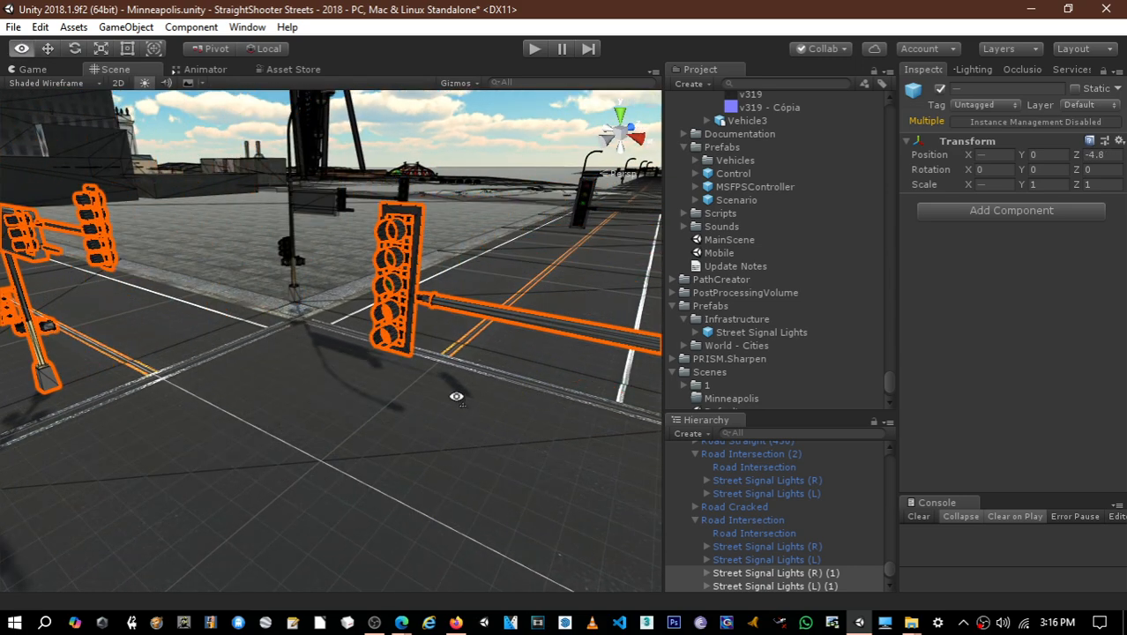
pyautogui.moveTo(453, 394); pyautogui.dragTo(296, 294, button='right')
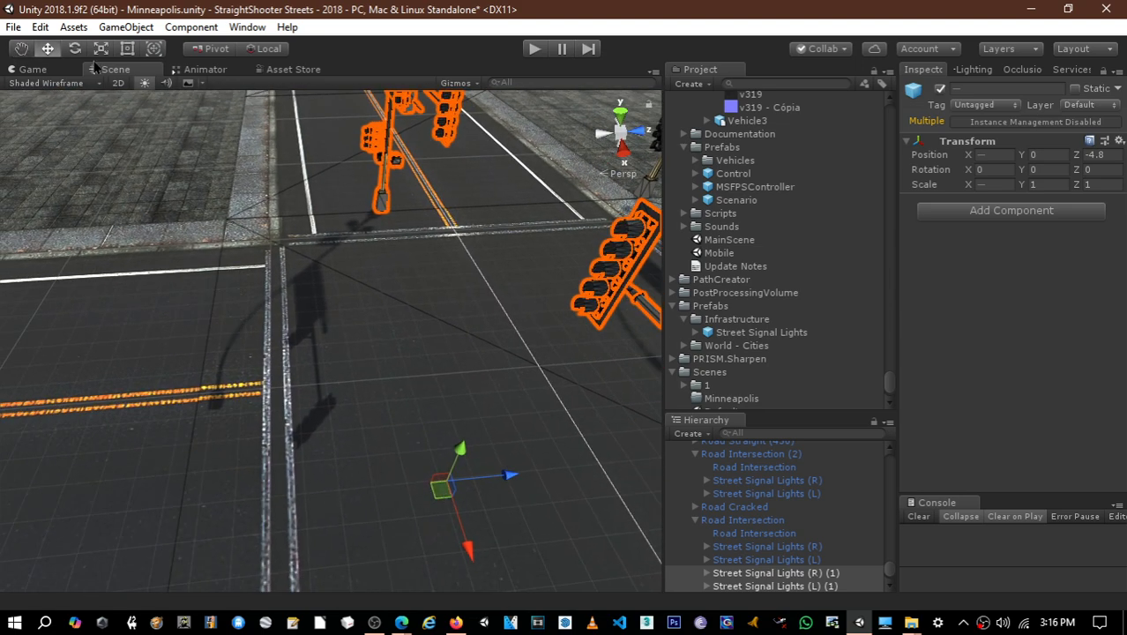
pyautogui.moveTo(507, 476); pyautogui.dragTo(186, 481)
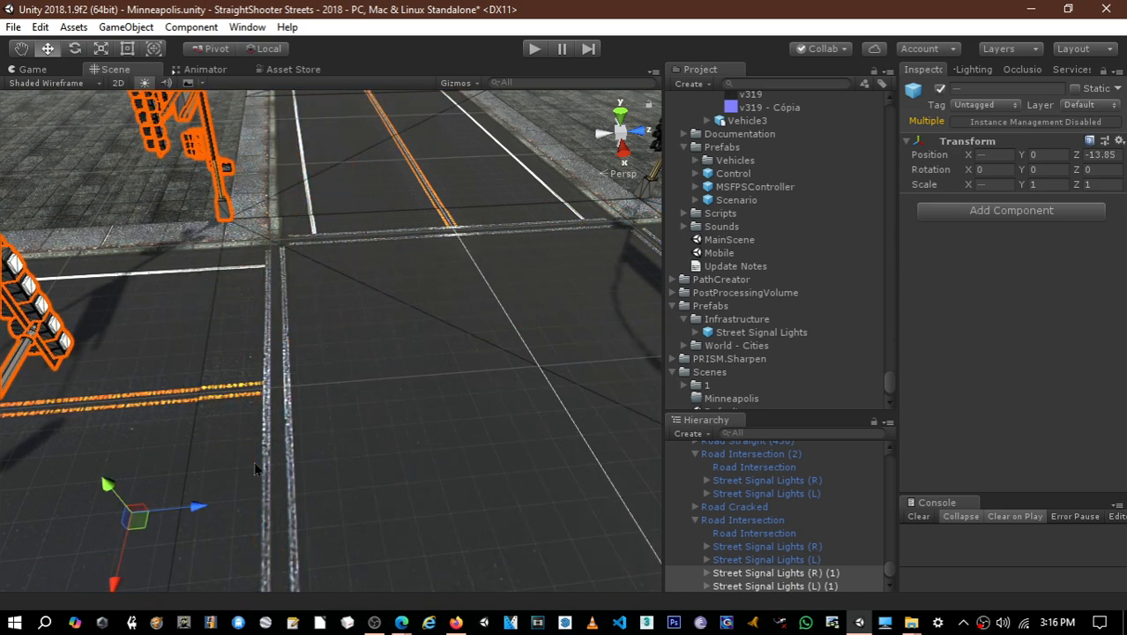
pyautogui.moveTo(258, 469); pyautogui.dragTo(189, 461, button='right')
pyautogui.scroll(-4, 189, 460)
pyautogui.moveTo(220, 415); pyautogui.dragTo(234, 388, button='middle')
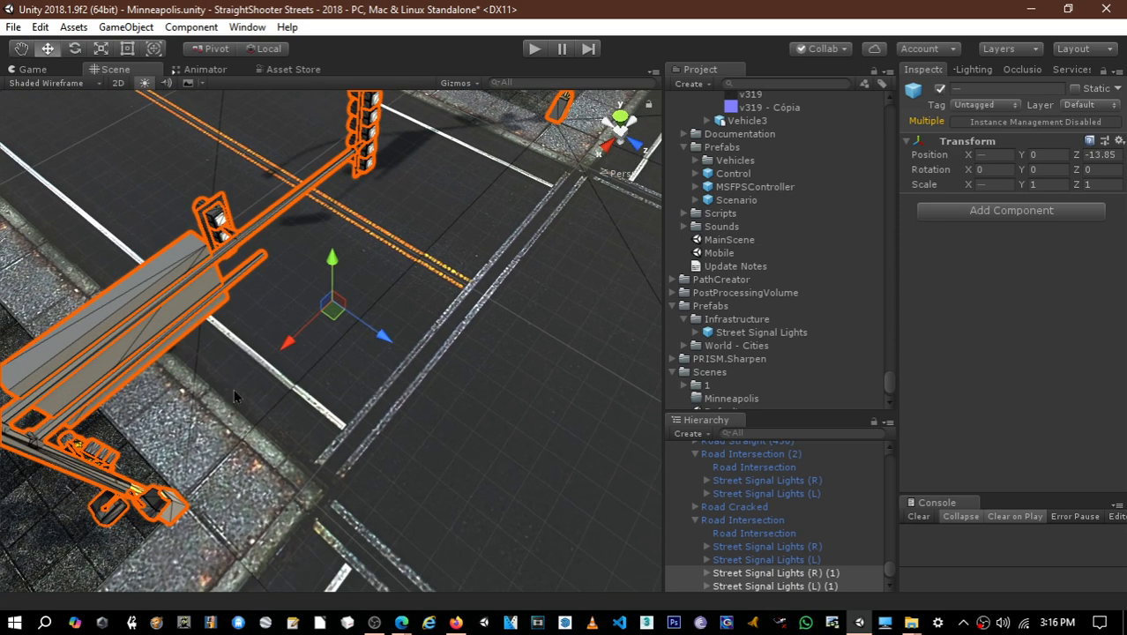
# - Try to rotate the duplicated signal poles about Y around their own local pivots
pyautogui.press('e')
pyautogui.moveTo(1112, 316); pyautogui.dragTo(46, 155)
pyautogui.hotkey('ctrl', 'z')
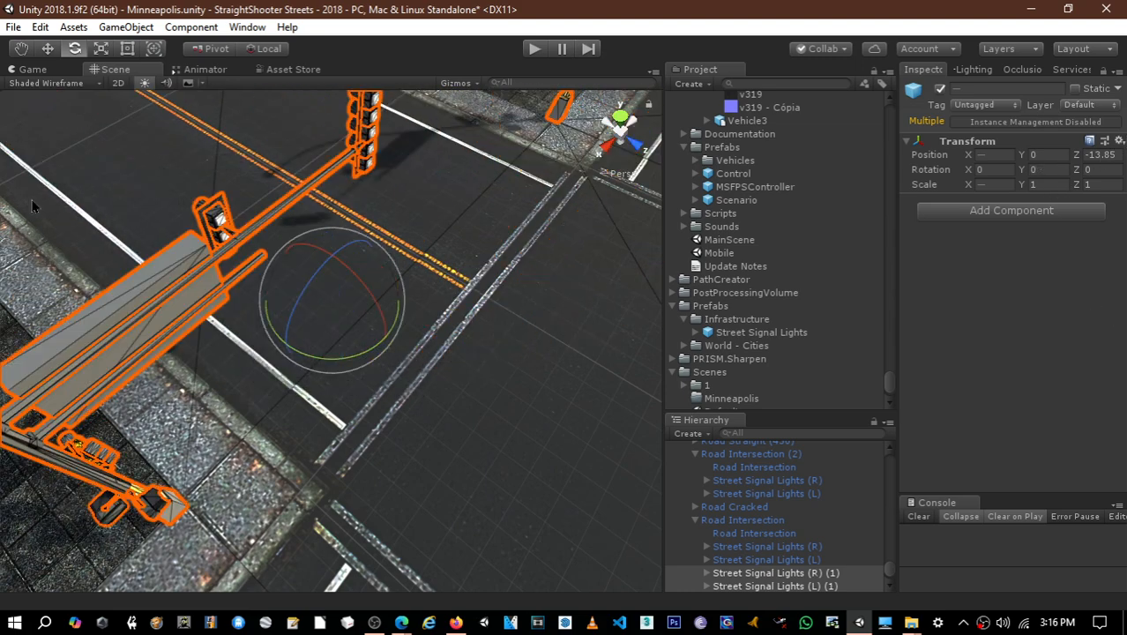
pyautogui.moveTo(301, 353); pyautogui.dragTo(1103, 211)
pyautogui.hotkey('ctrl', 'z')
# - Set the handles to Center and Global, and rotate the duplicated pole pair to a Y rotation of 180
pyautogui.click(280, 50)
pyautogui.click(210, 51)
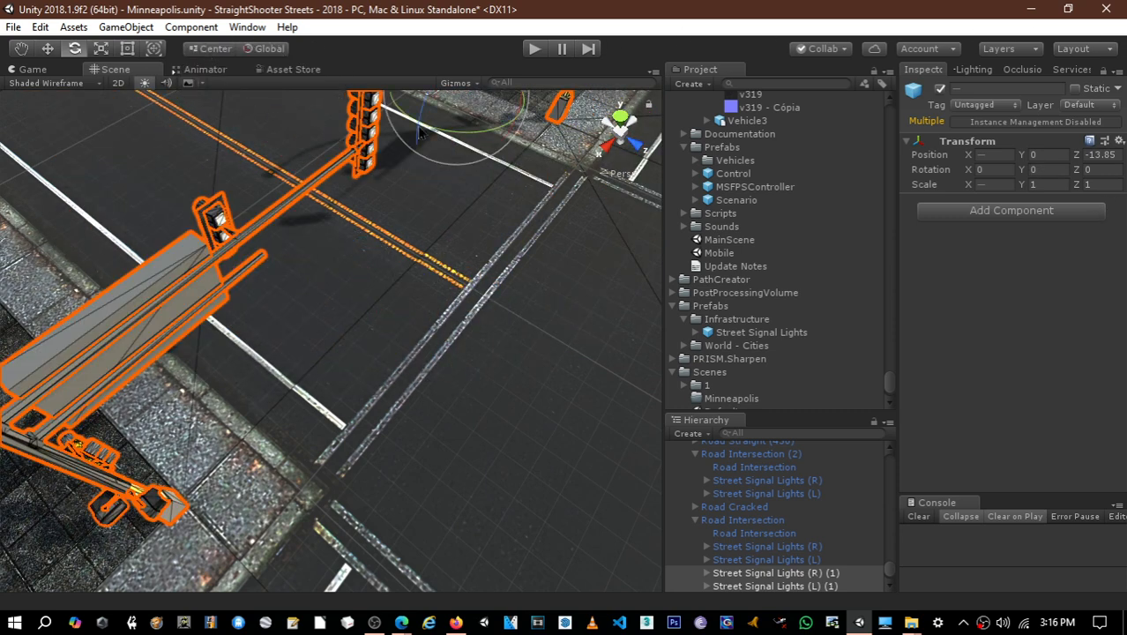
pyautogui.moveTo(421, 132); pyautogui.dragTo(25, 136)
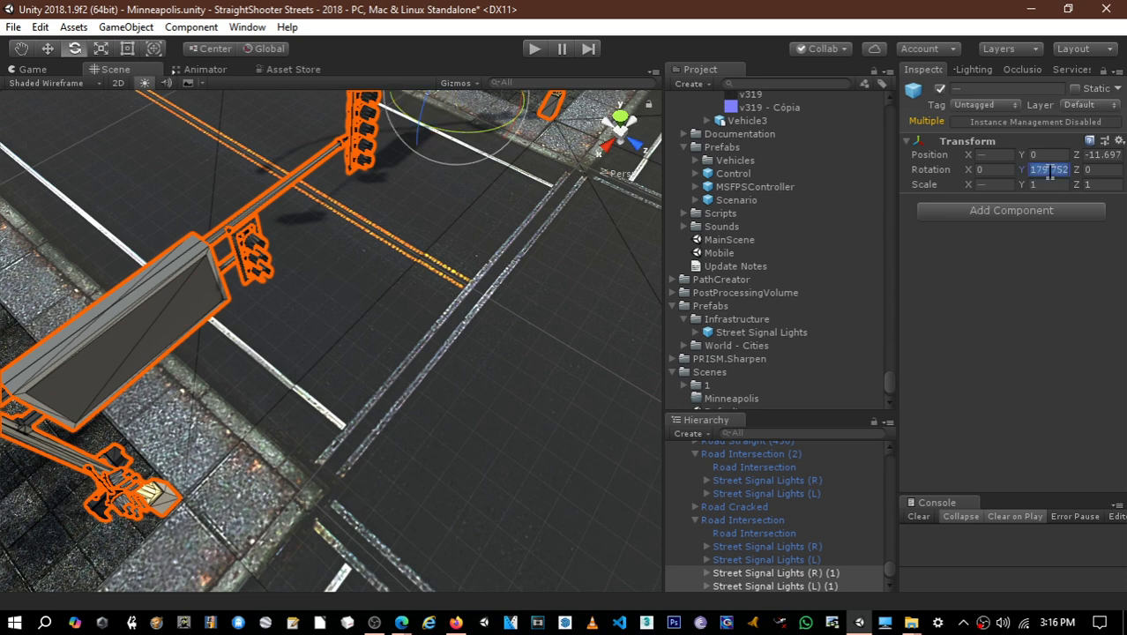
pyautogui.write('180')
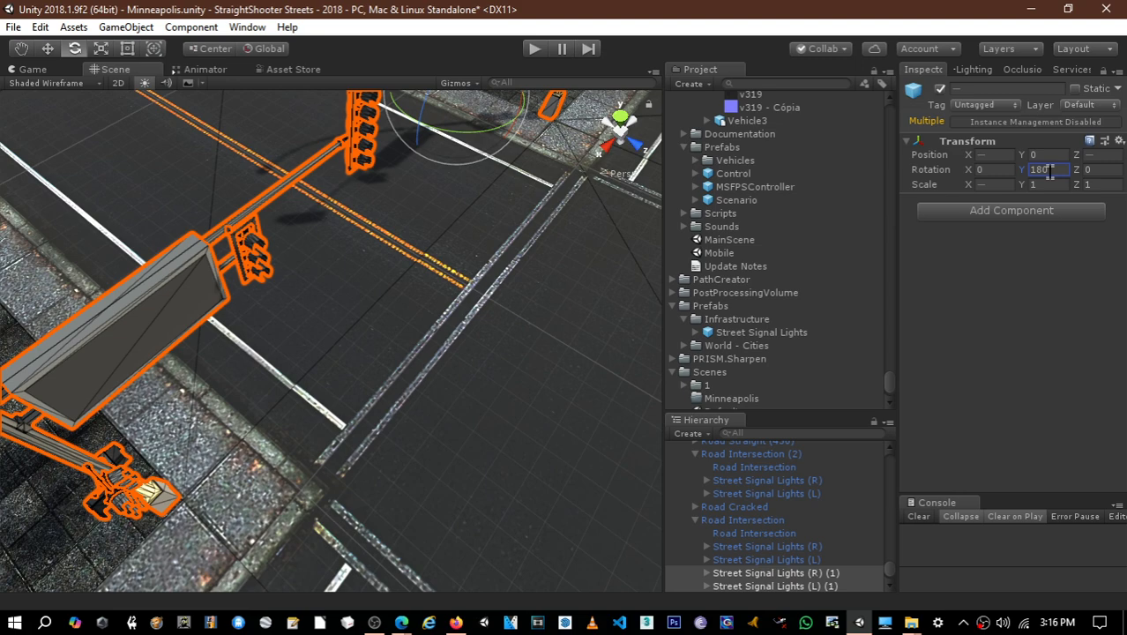
pyautogui.keyDown('alt'); pyautogui.moveTo(388, 327); pyautogui.dragTo(364, 264); pyautogui.keyUp('alt')
pyautogui.click(89, 395)
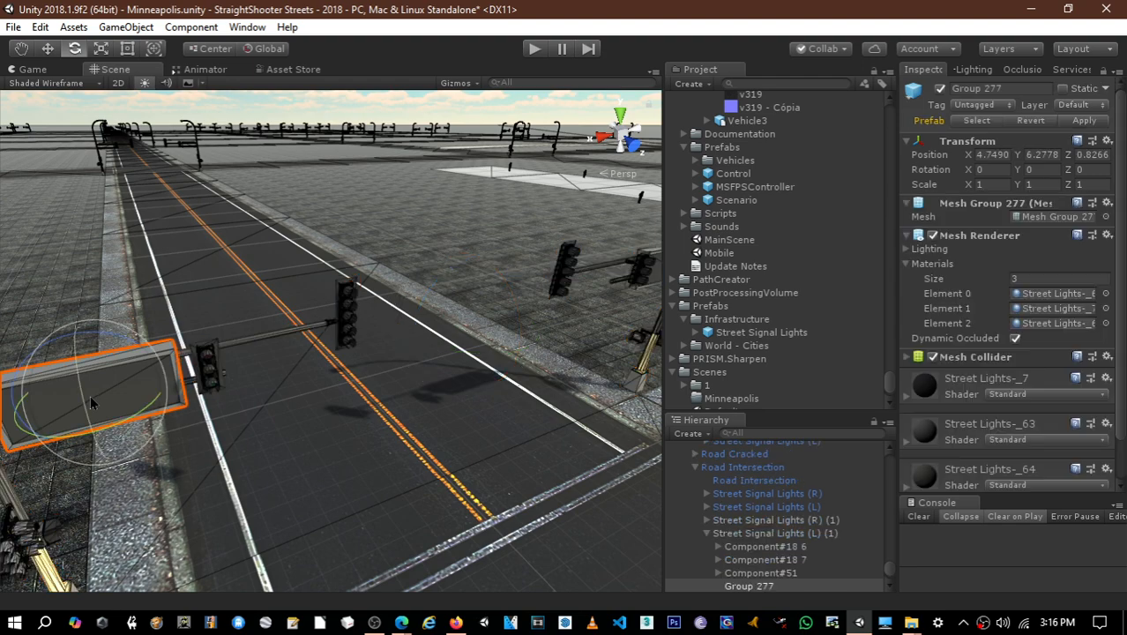
pyautogui.hotkey('ctrl', 'z')
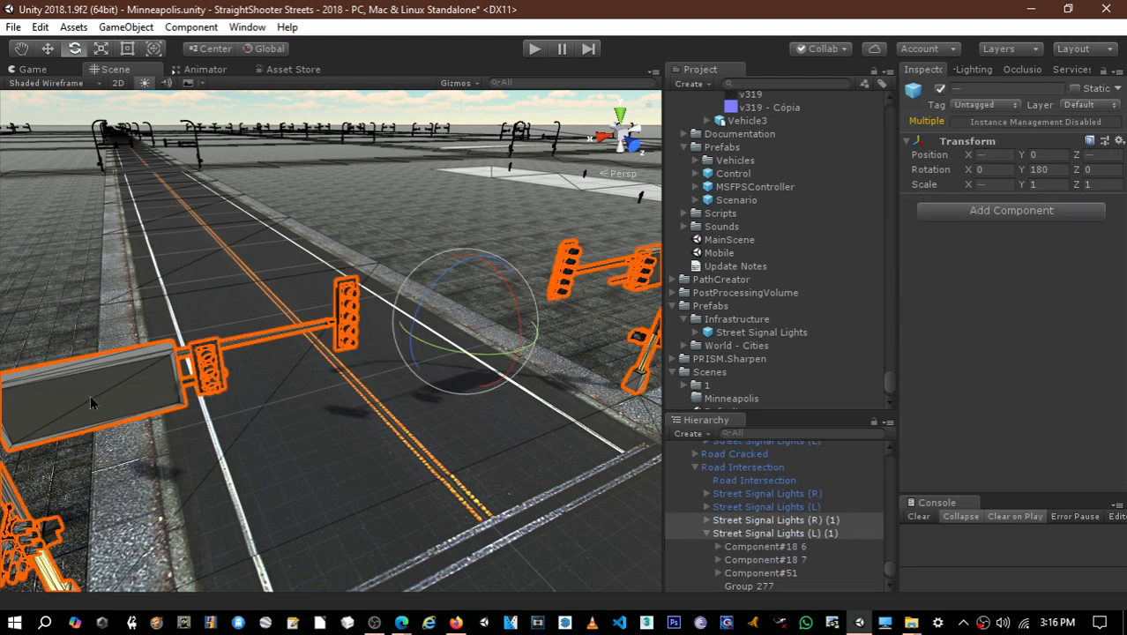
# - Nudge the rotated pole pair along Z to about -11.6 so the bases line up with the sidewalk corner
pyautogui.moveTo(325, 324); pyautogui.dragTo(446, 227, button='middle')
pyautogui.keyDown('alt'); pyautogui.moveTo(260, 379); pyautogui.dragTo(473, 248); pyautogui.keyUp('alt')
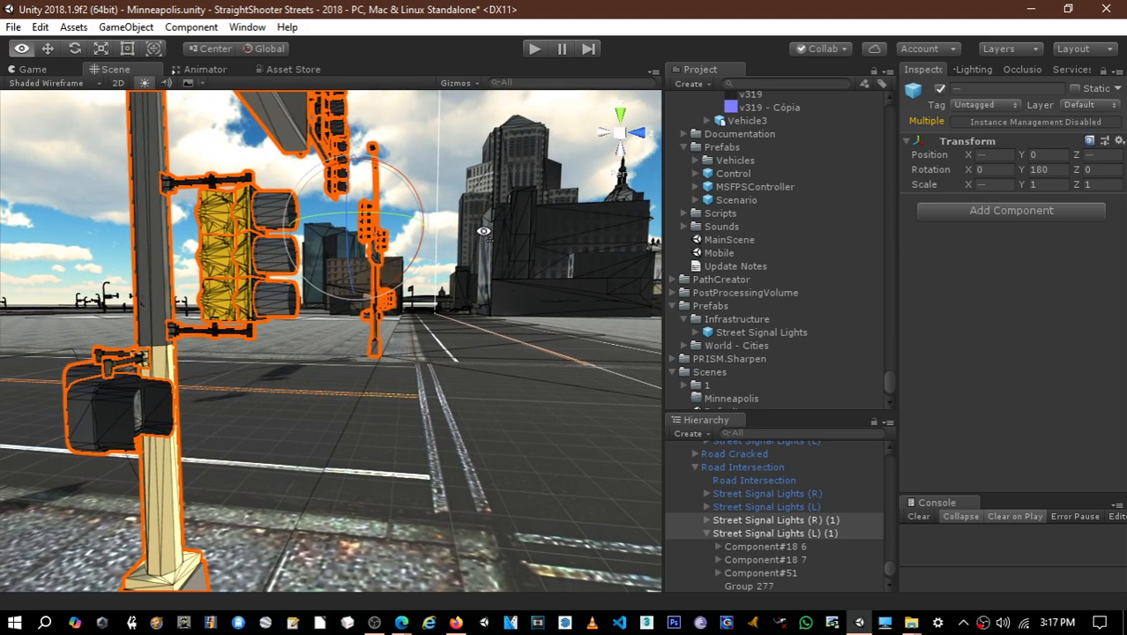
pyautogui.moveTo(432, 371); pyautogui.dragTo(455, 347, button='middle')
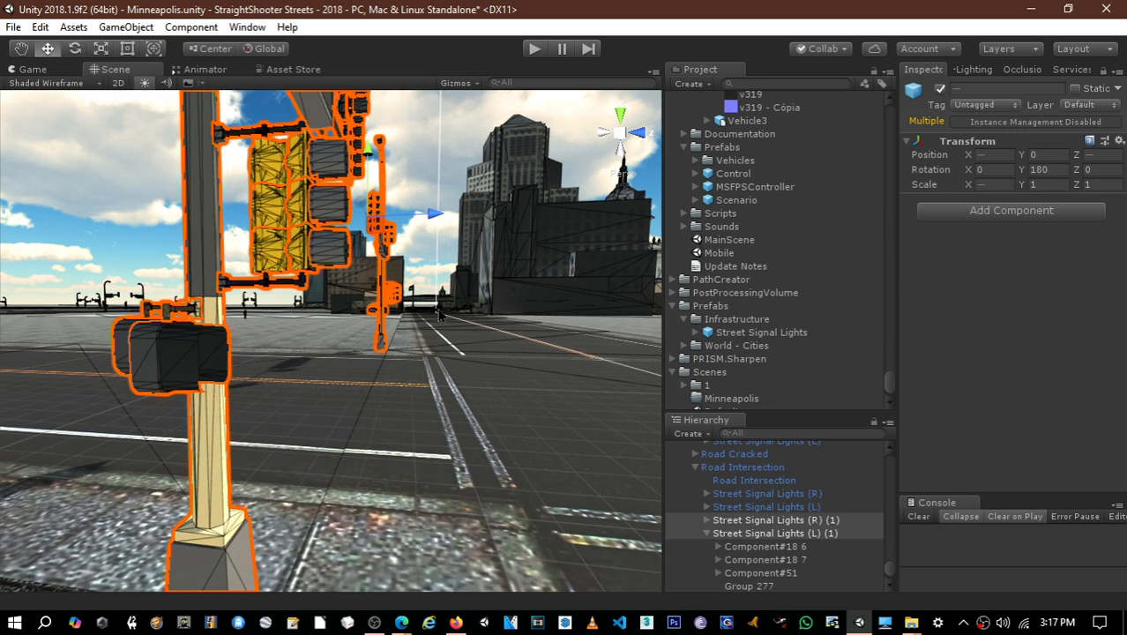
pyautogui.moveTo(428, 213); pyautogui.dragTo(431, 214)
pyautogui.moveTo(401, 411); pyautogui.dragTo(439, 324, button='middle')
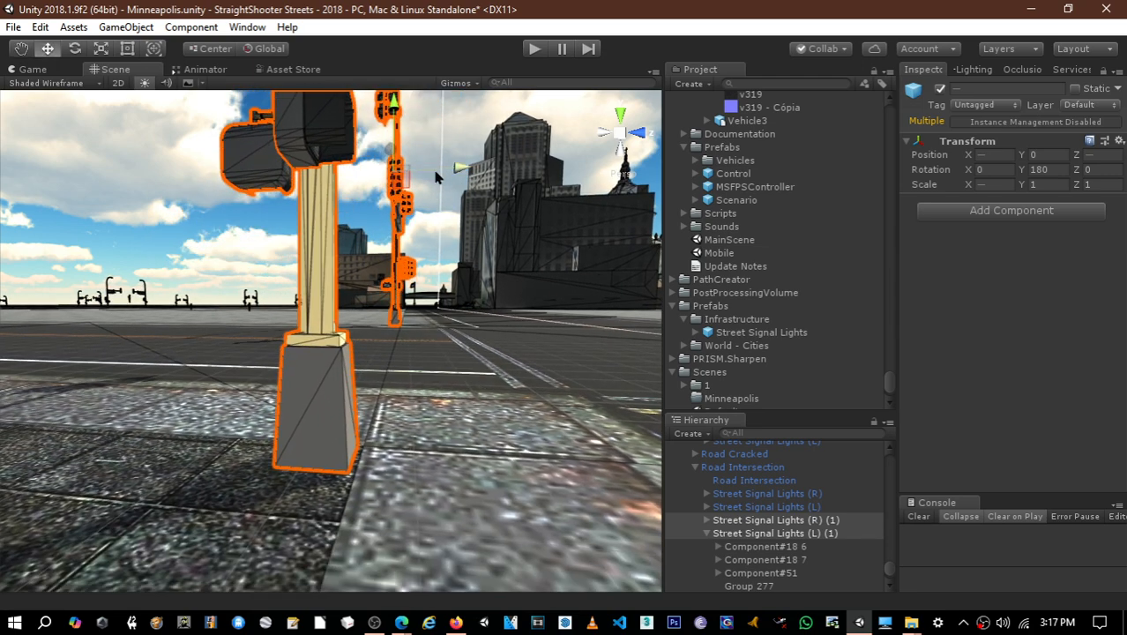
pyautogui.moveTo(435, 177); pyautogui.dragTo(435, 177)
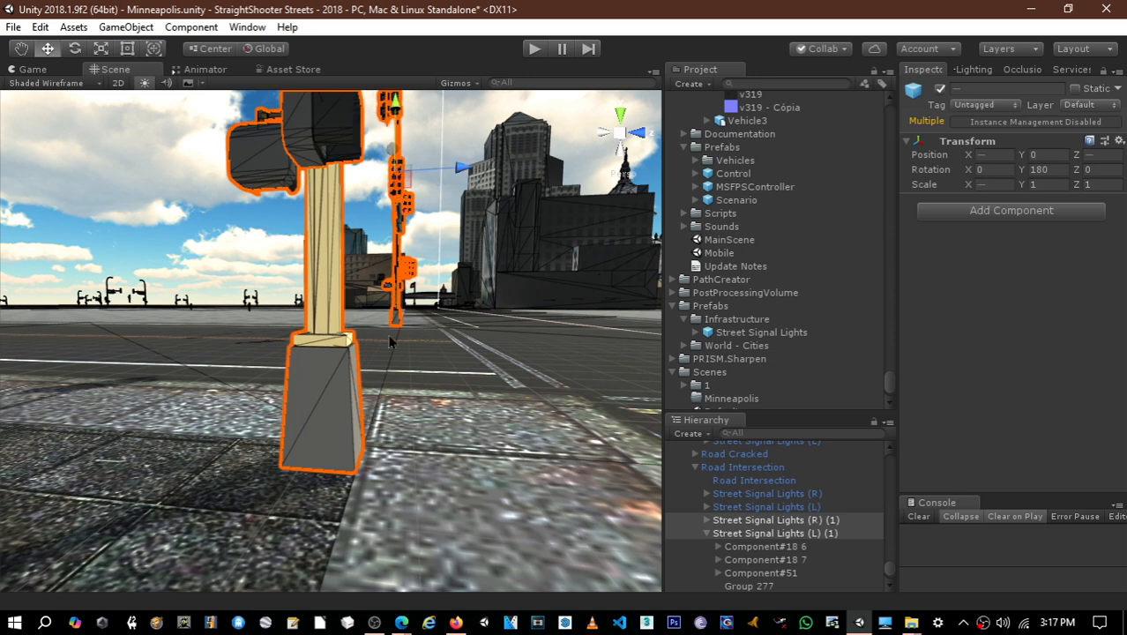
pyautogui.moveTo(358, 411); pyautogui.dragTo(414, 402, button='right')
pyautogui.moveTo(414, 403); pyautogui.dragTo(429, 424, button='middle')
# - Compare the signal poles' transforms and set the X position of Street Signal Lights (R) to 4
pyautogui.click(773, 520)
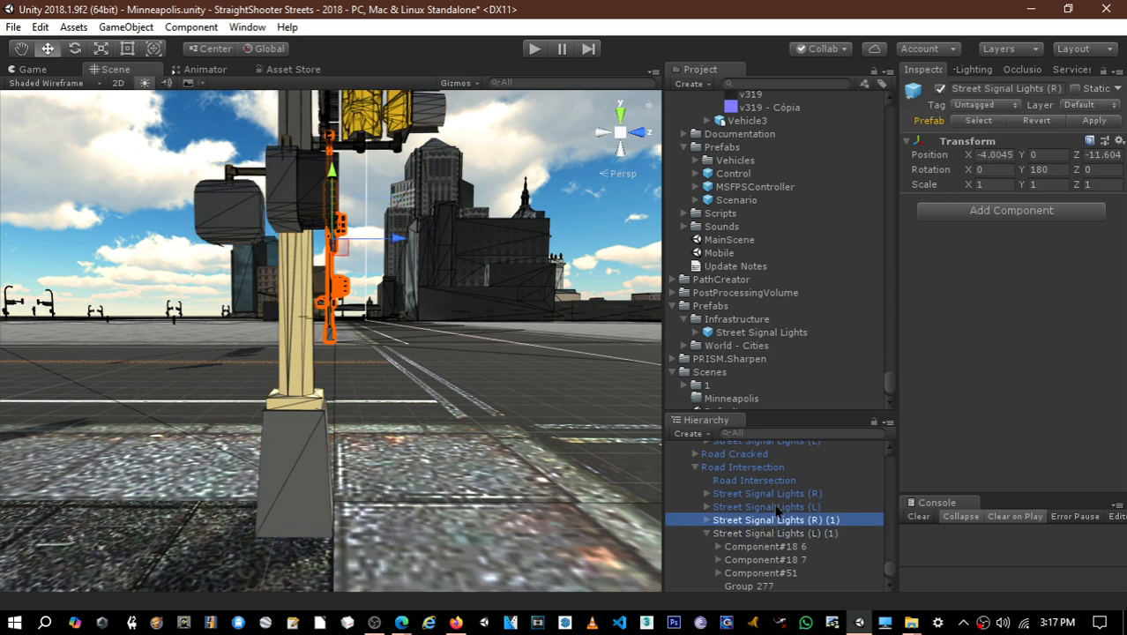
pyautogui.click(777, 507)
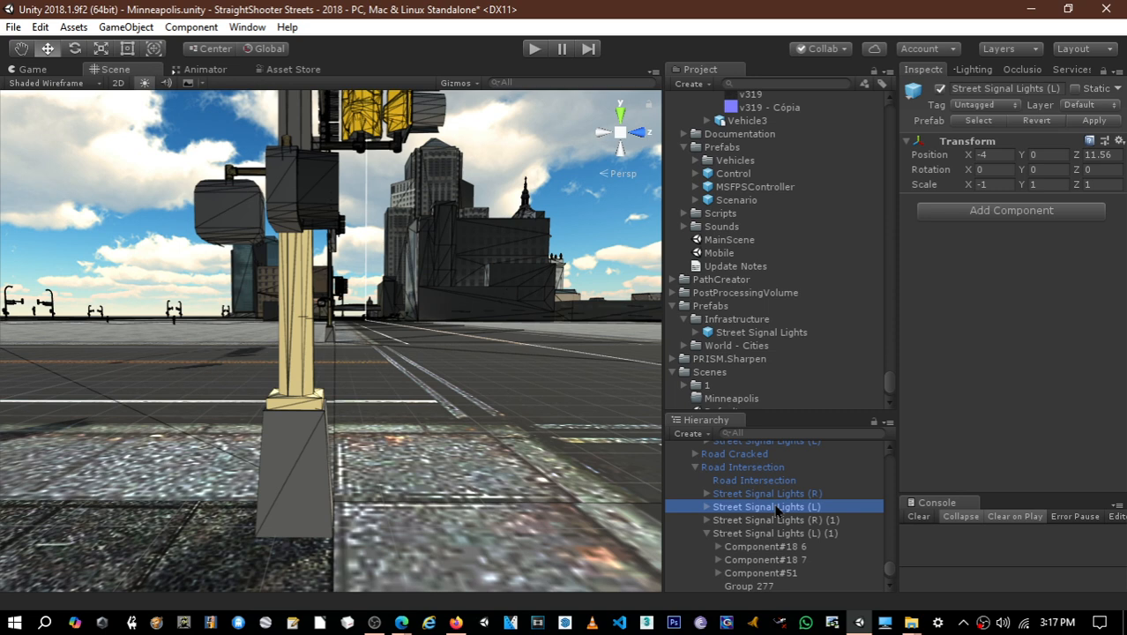
pyautogui.click(795, 496)
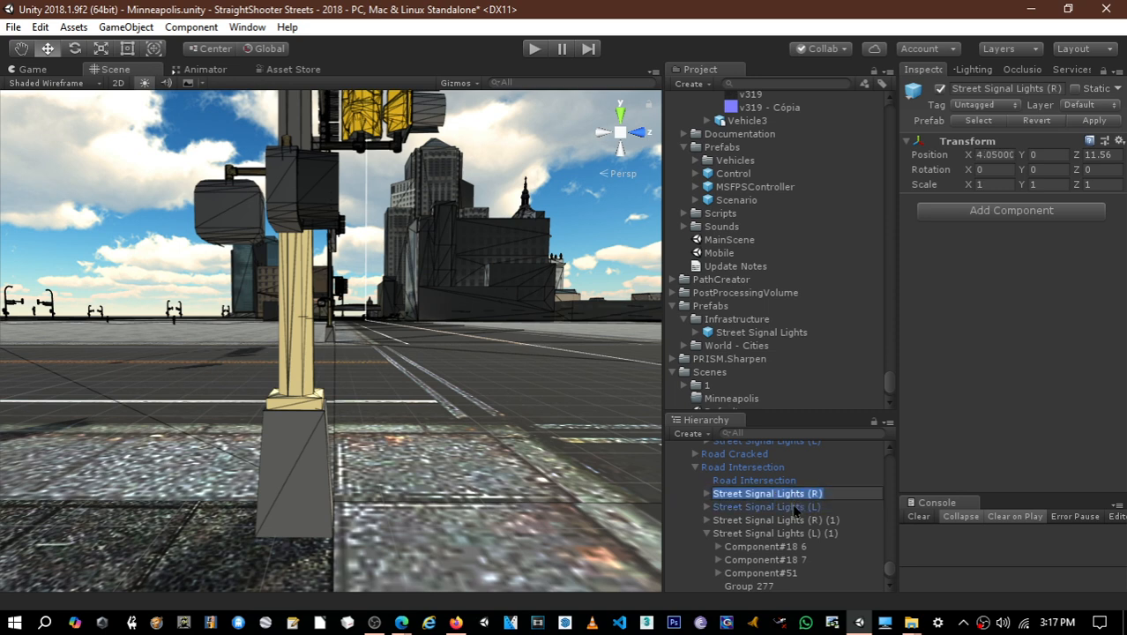
pyautogui.click(796, 506)
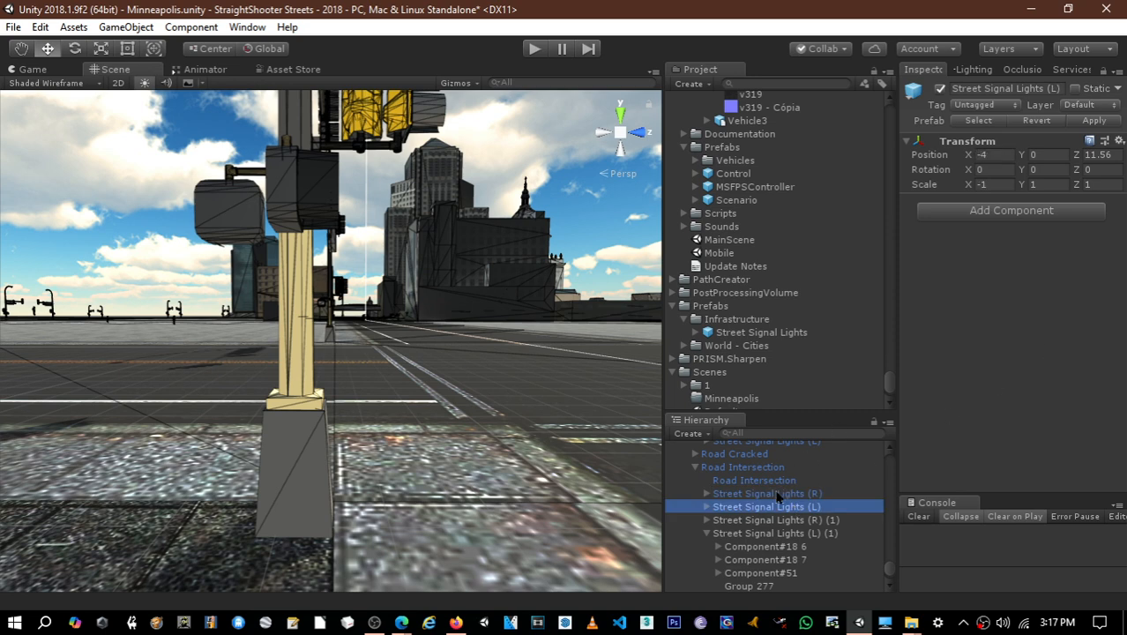
pyautogui.click(776, 494)
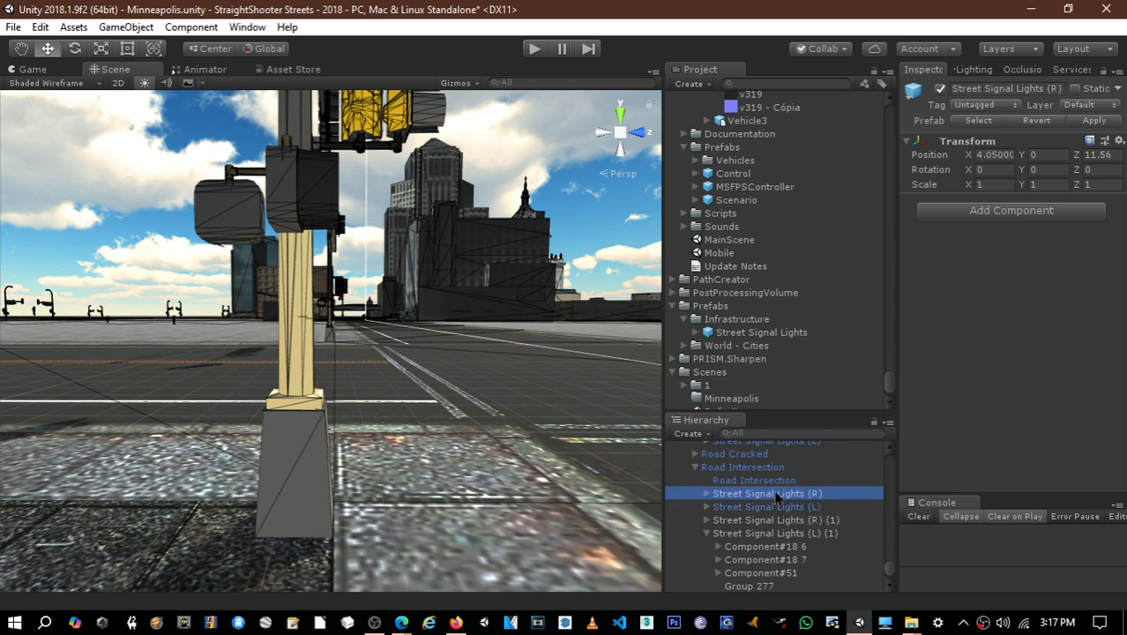
pyautogui.click(991, 157)
pyautogui.moveTo(989, 158); pyautogui.dragTo(1049, 172)
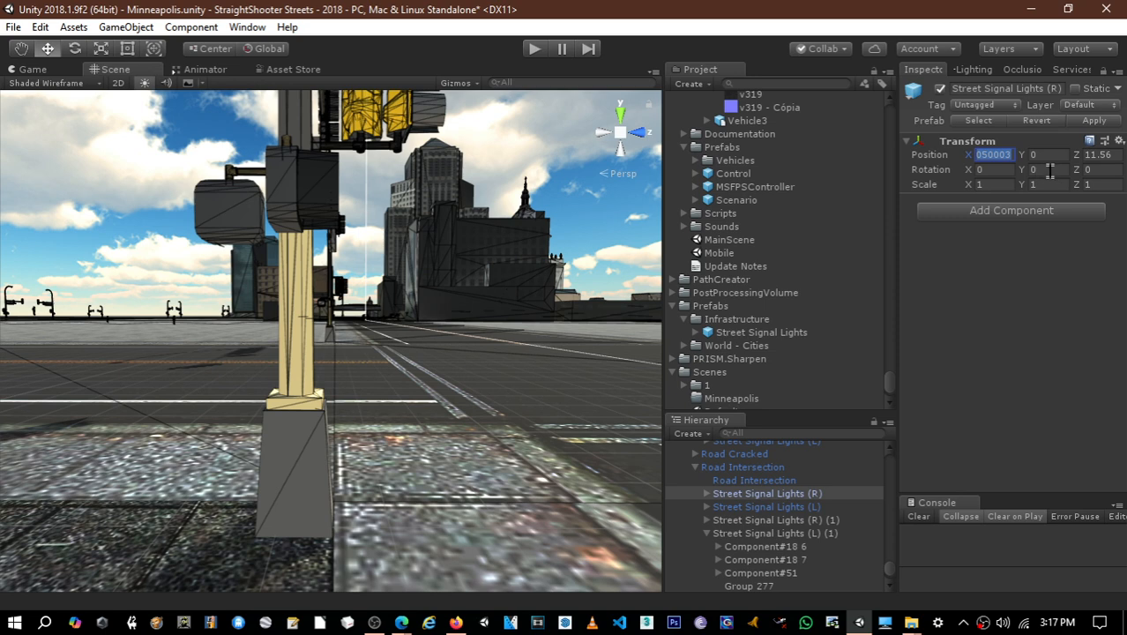
pyautogui.write('4')
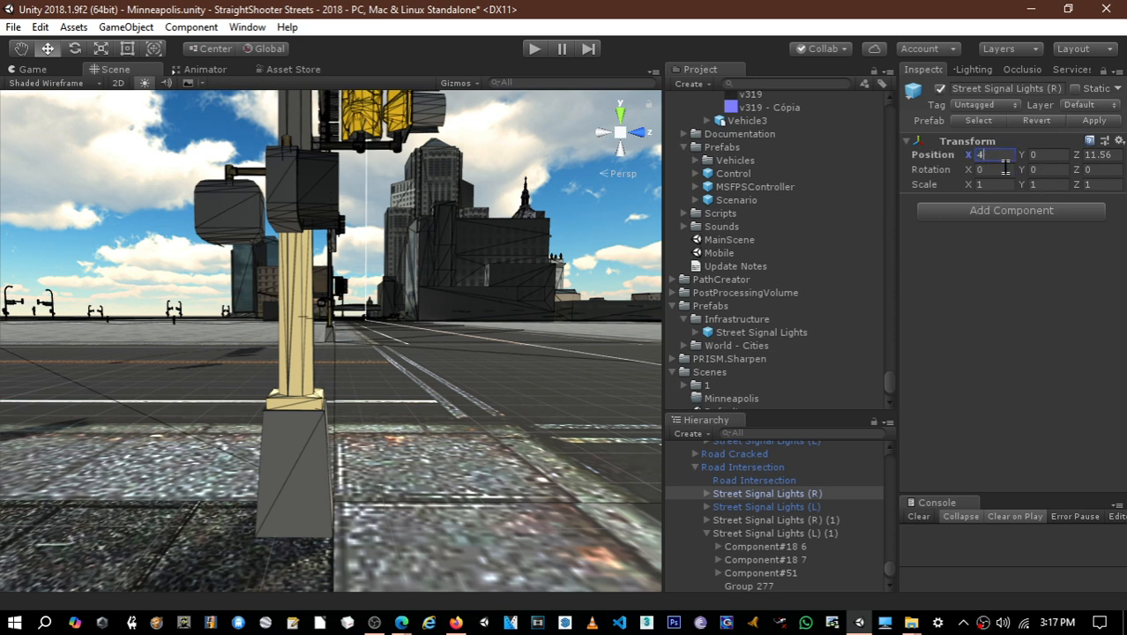
# - Set the X position of Street Signal Lights (R) (1) to -4
pyautogui.click(800, 519)
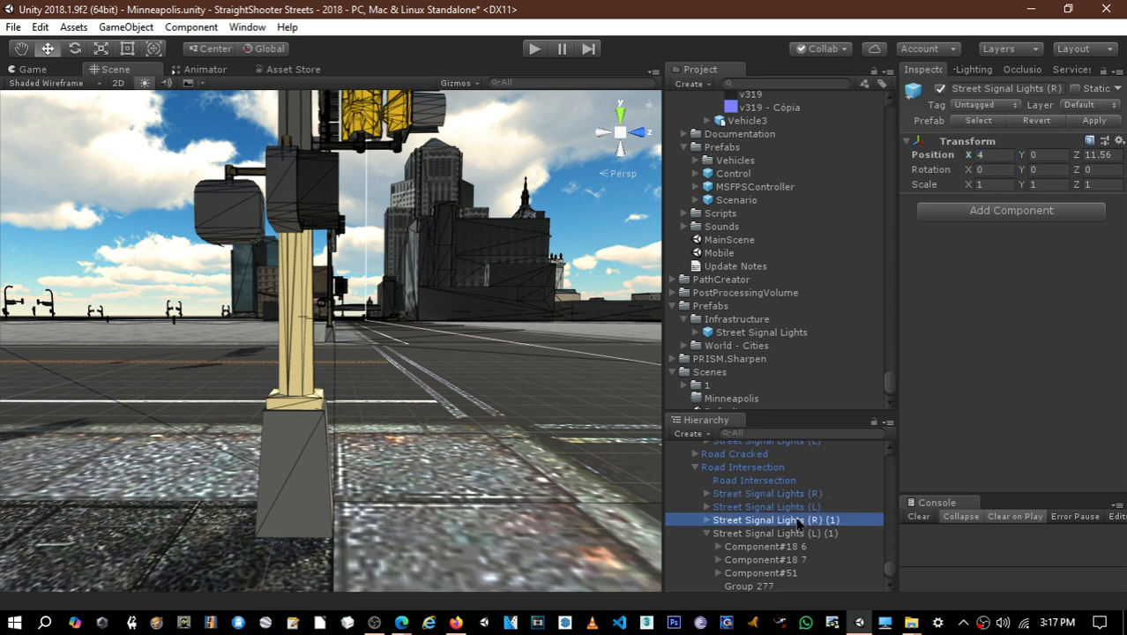
pyautogui.click(988, 155)
pyautogui.write('-4')
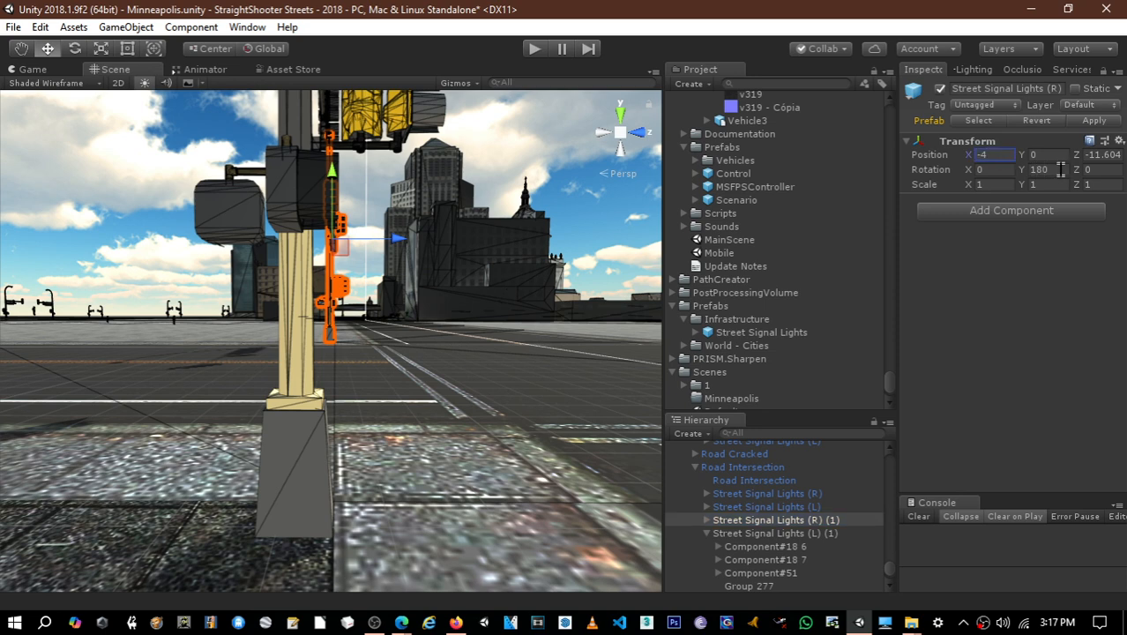
pyautogui.click(822, 506)
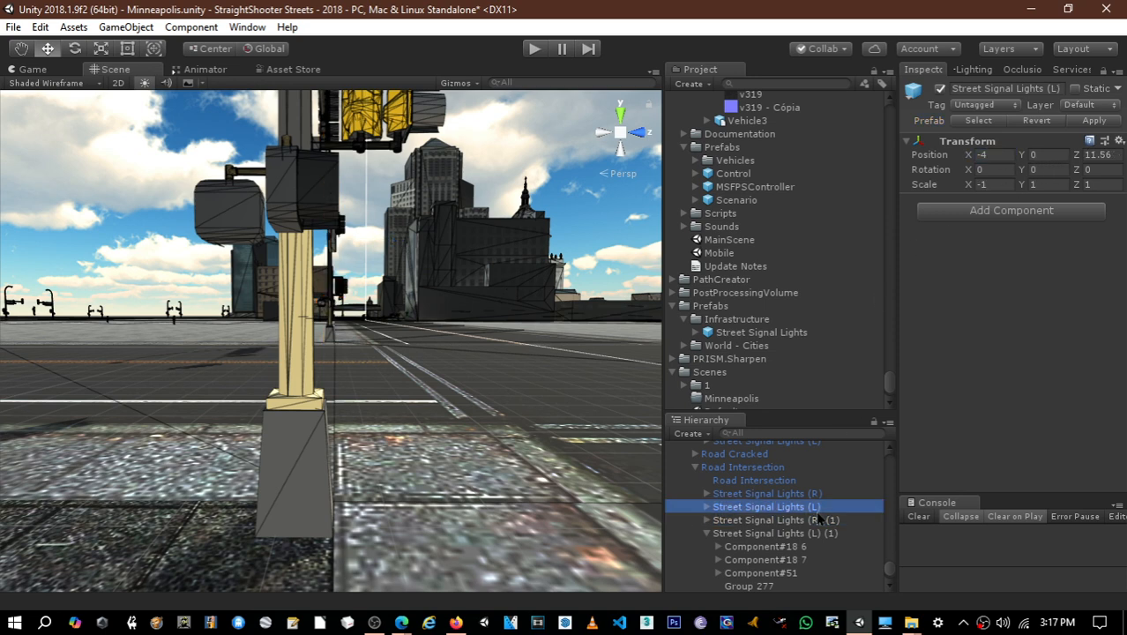
# - Compare the signal poles' transforms and set the X position of Street Signal Lights (L) (1) to 4
pyautogui.click(813, 494)
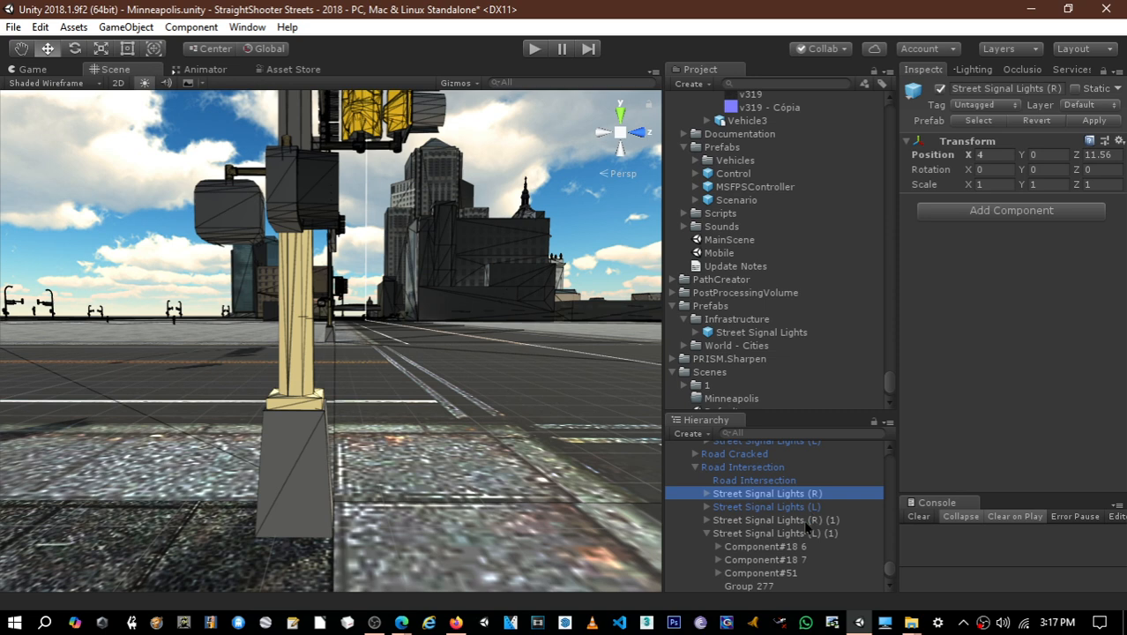
pyautogui.click(803, 535)
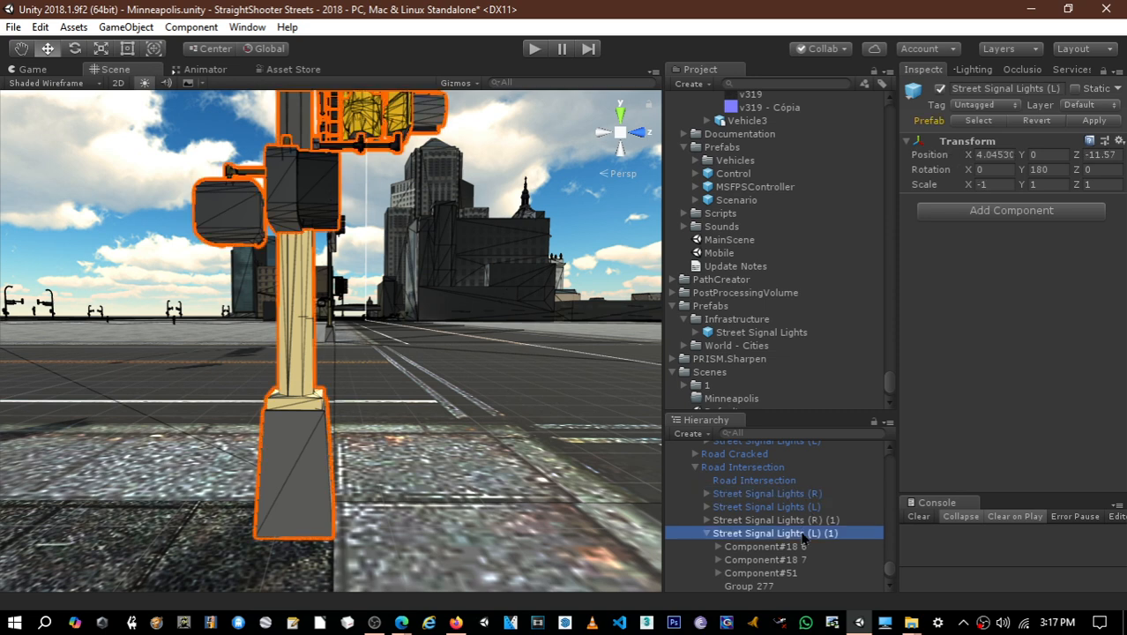
pyautogui.click(991, 154)
pyautogui.write('4.0')
pyautogui.press('Return')
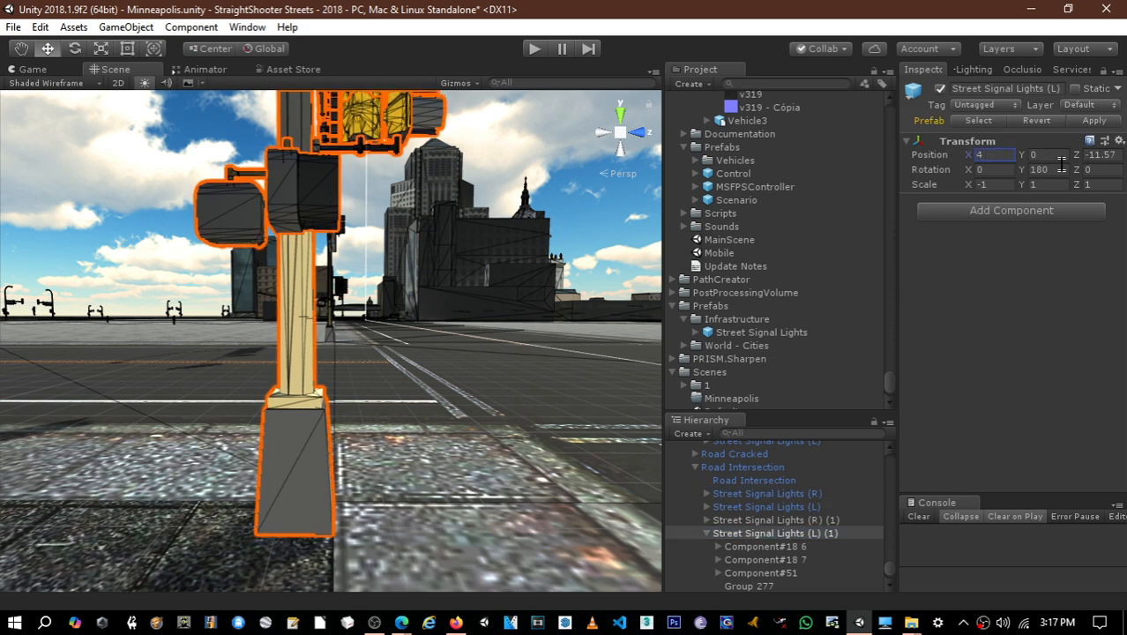
pyautogui.moveTo(600, 240); pyautogui.dragTo(971, 269, button='right')
pyautogui.press('a')
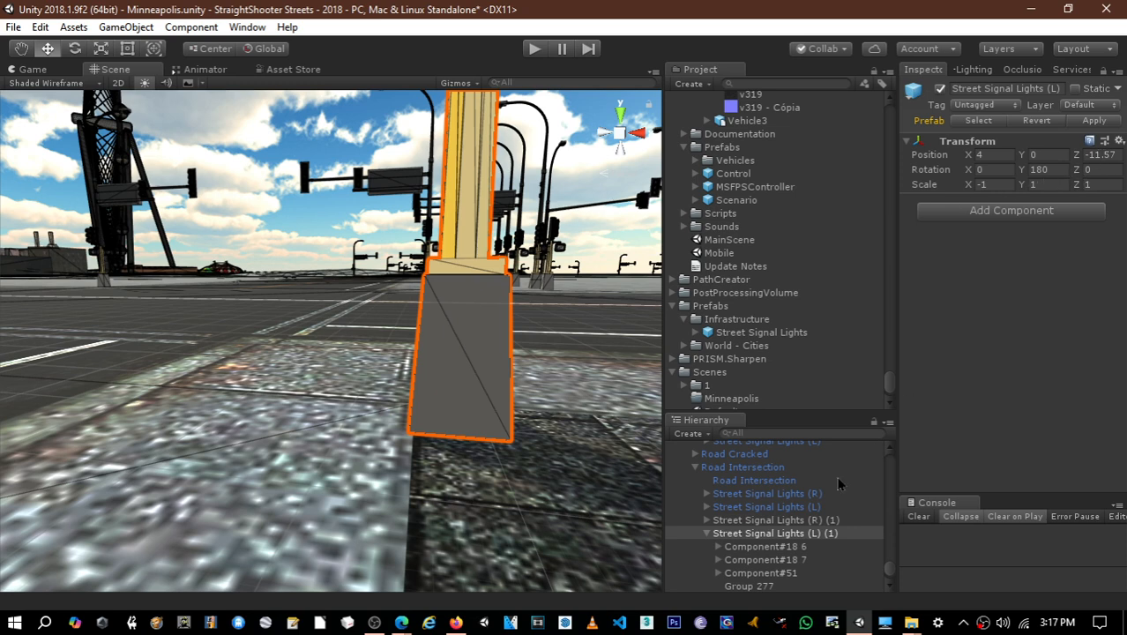
pyautogui.click(705, 533)
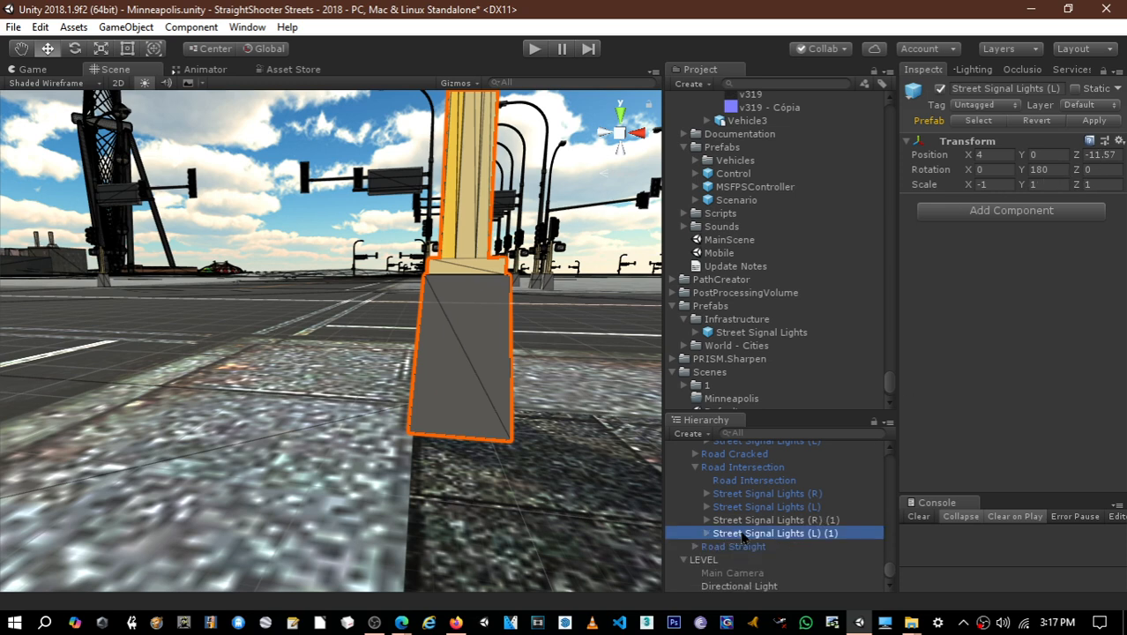
# - Match the duplicated poles Street Signal Lights (R) (1) and (L) (1) to the originals by setting their Z position to -11.56
pyautogui.click(767, 507)
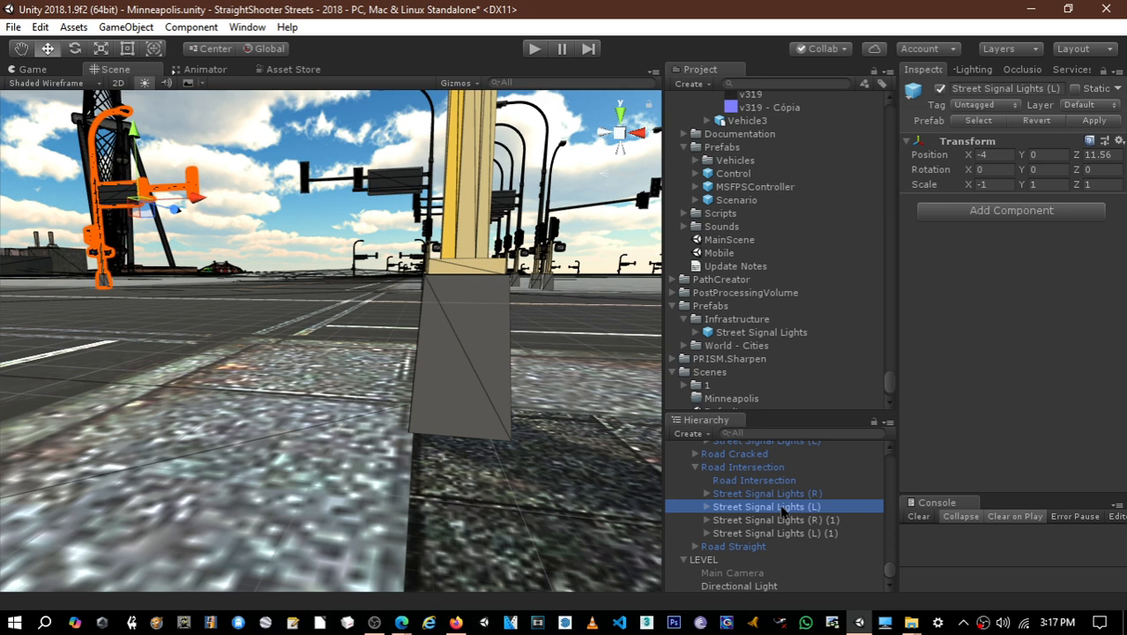
pyautogui.click(787, 494)
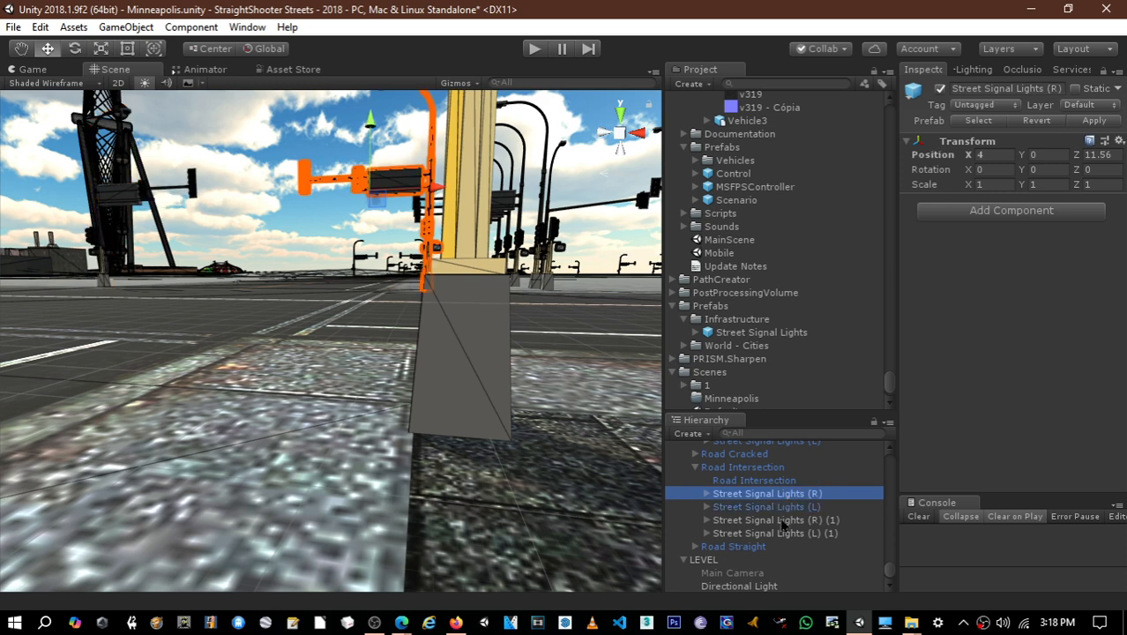
pyautogui.click(780, 520)
pyautogui.click(776, 532)
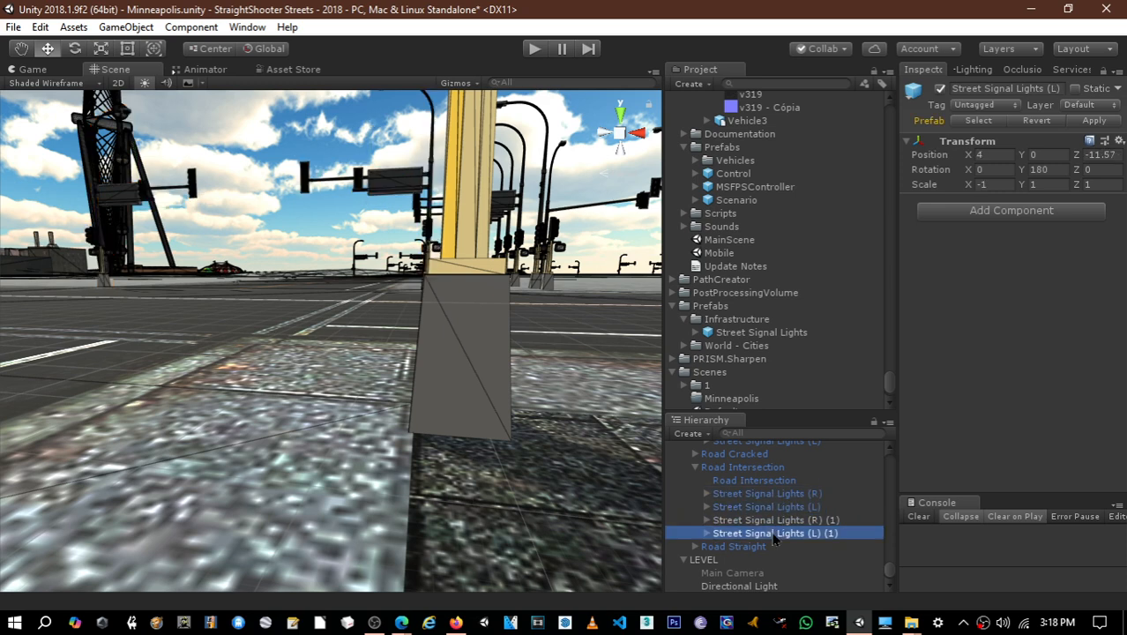
pyautogui.keyDown('ctrl'); pyautogui.click(781, 520); pyautogui.keyUp('ctrl')
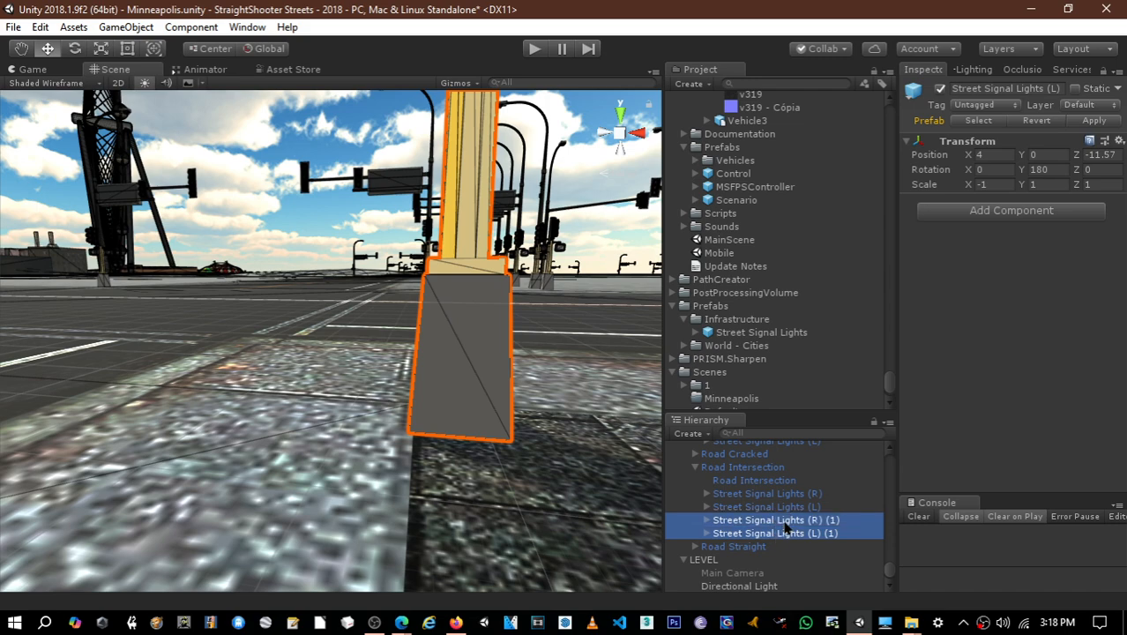
pyautogui.keyDown('alt'); pyautogui.moveTo(453, 355); pyautogui.dragTo(256, 344); pyautogui.keyUp('alt')
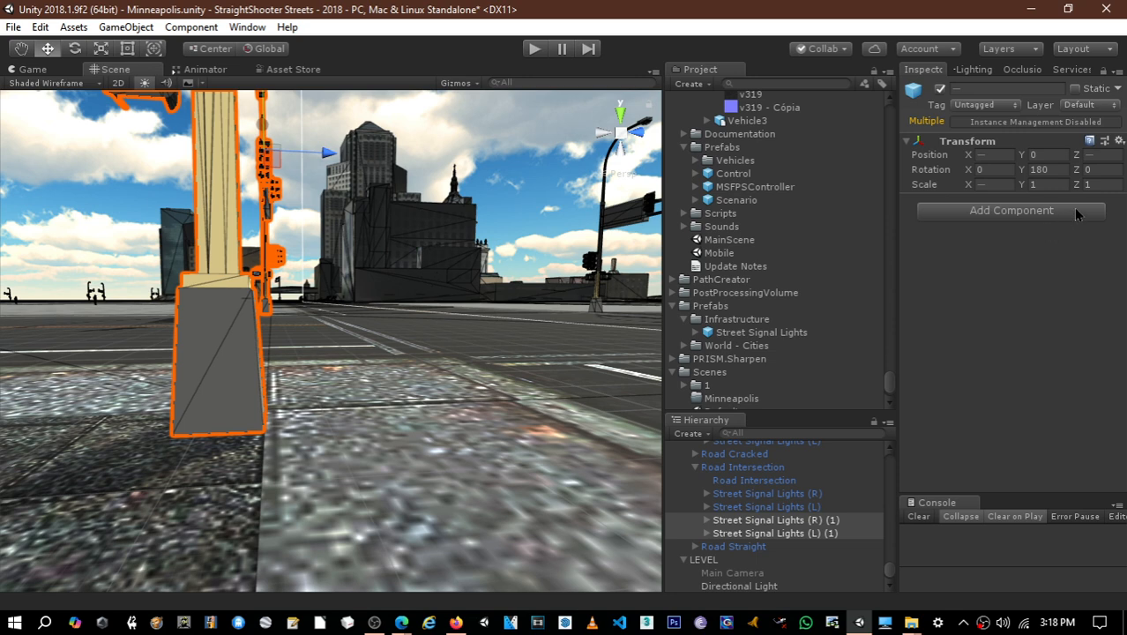
pyautogui.click(1103, 154)
pyautogui.write('-11.5')
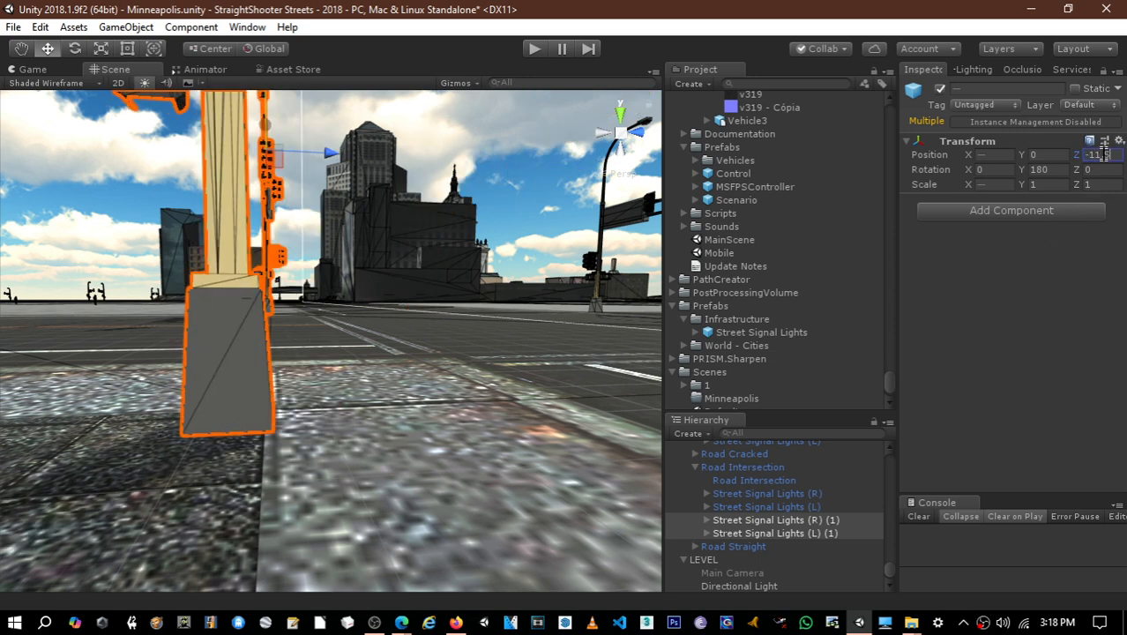
pyautogui.write('6')
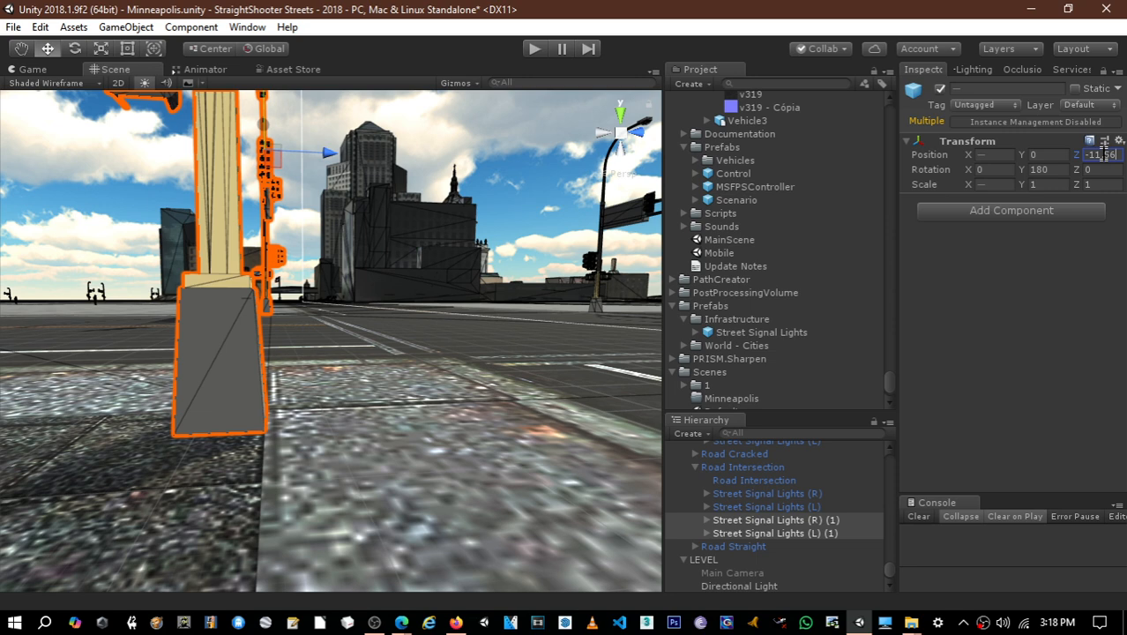
pyautogui.click(782, 508)
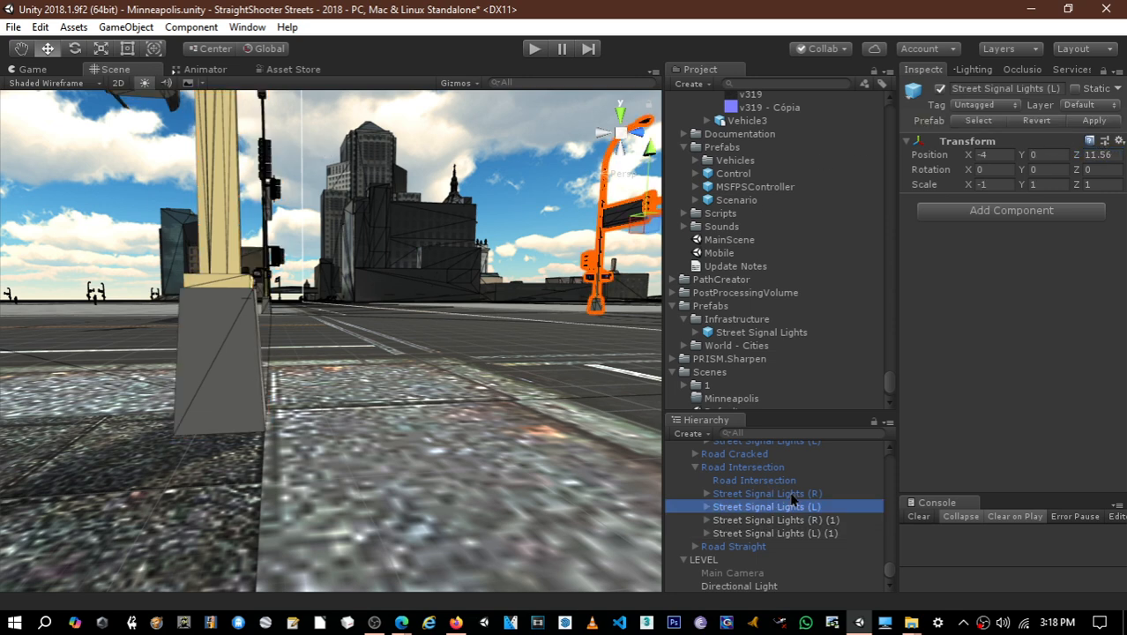
pyautogui.click(791, 494)
# - Apply the Road Intersection object's changes to its prefab so all instances receive the new signal poles
pyautogui.moveTo(302, 235); pyautogui.dragTo(303, 261, button='right')
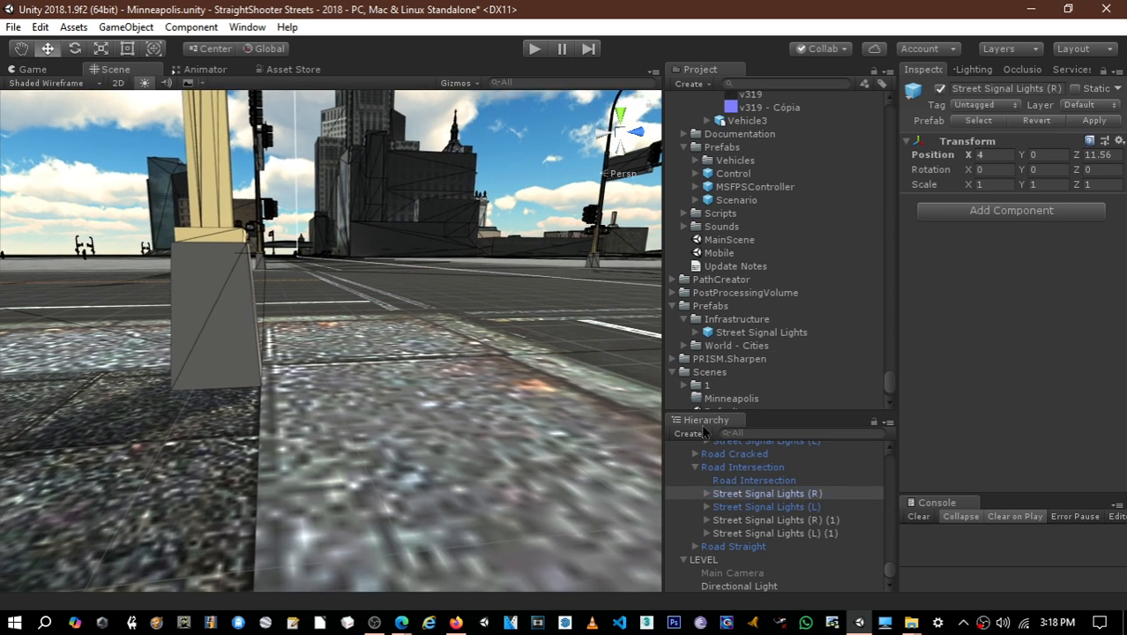
pyautogui.click(741, 467)
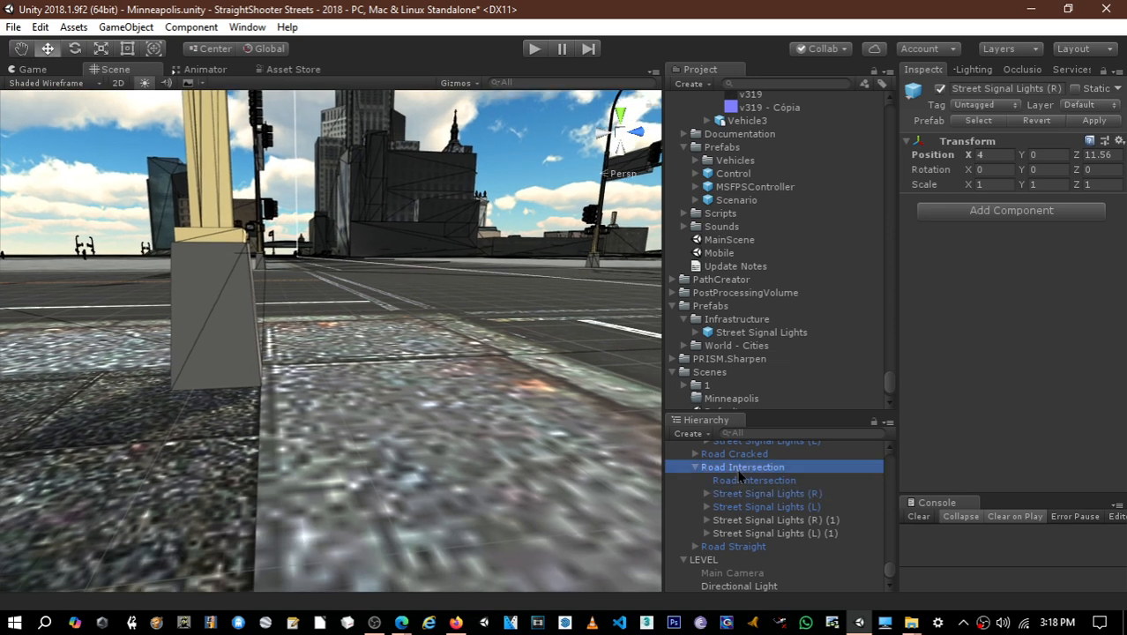
pyautogui.click(1098, 121)
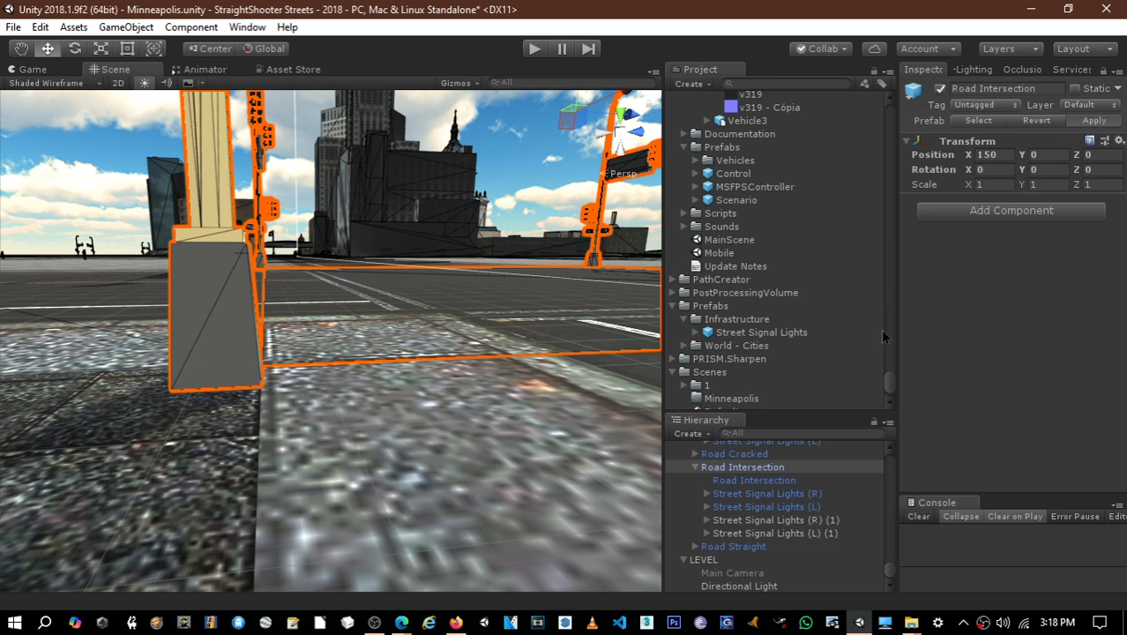
pyautogui.click(746, 494)
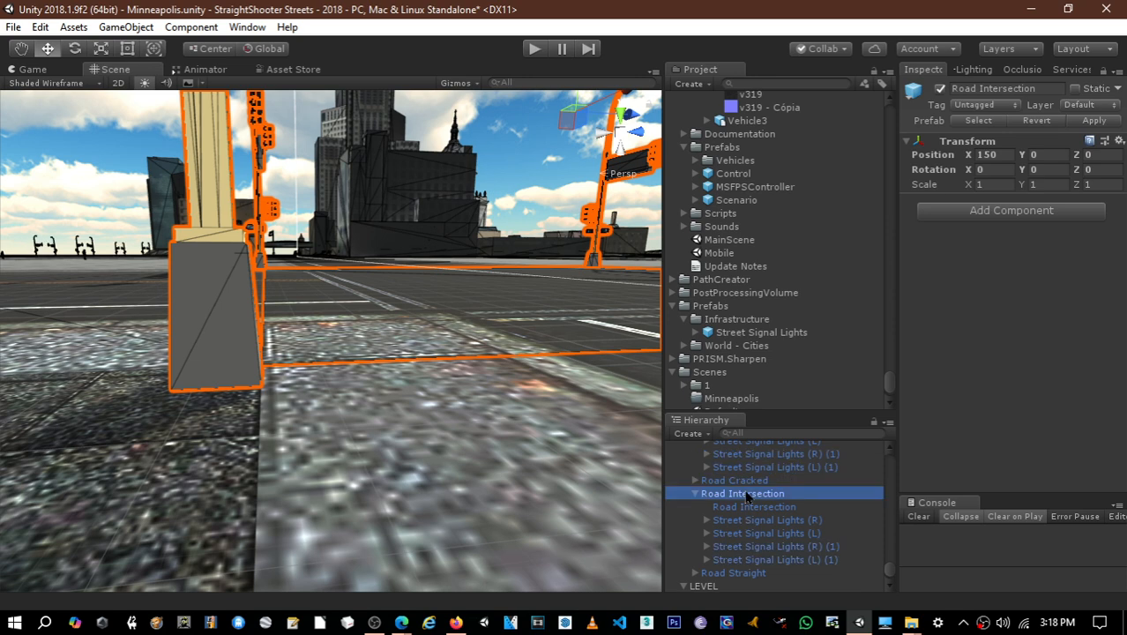
# - Examine the child components of Street Signal Lights (R) under the Road Intersection and collapse Component#51
pyautogui.click(706, 519)
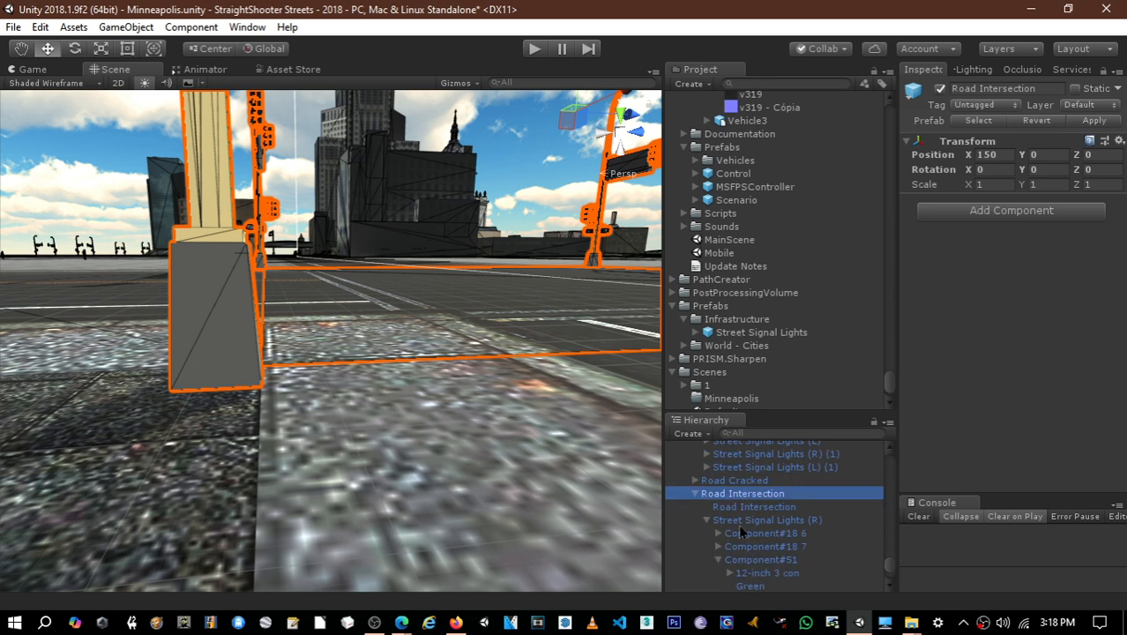
pyautogui.scroll(-2, 754, 527)
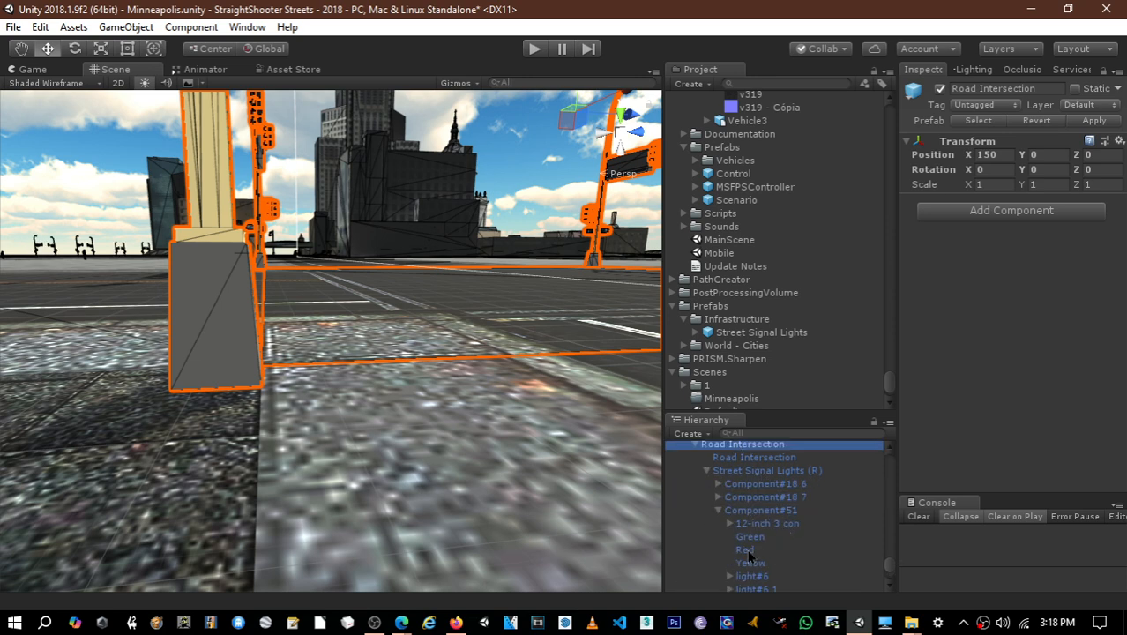
pyautogui.click(716, 511)
pyautogui.click(719, 551)
# - Run the scene and drive the red pickup down the road to the first signalised intersection
pyautogui.click(535, 50)
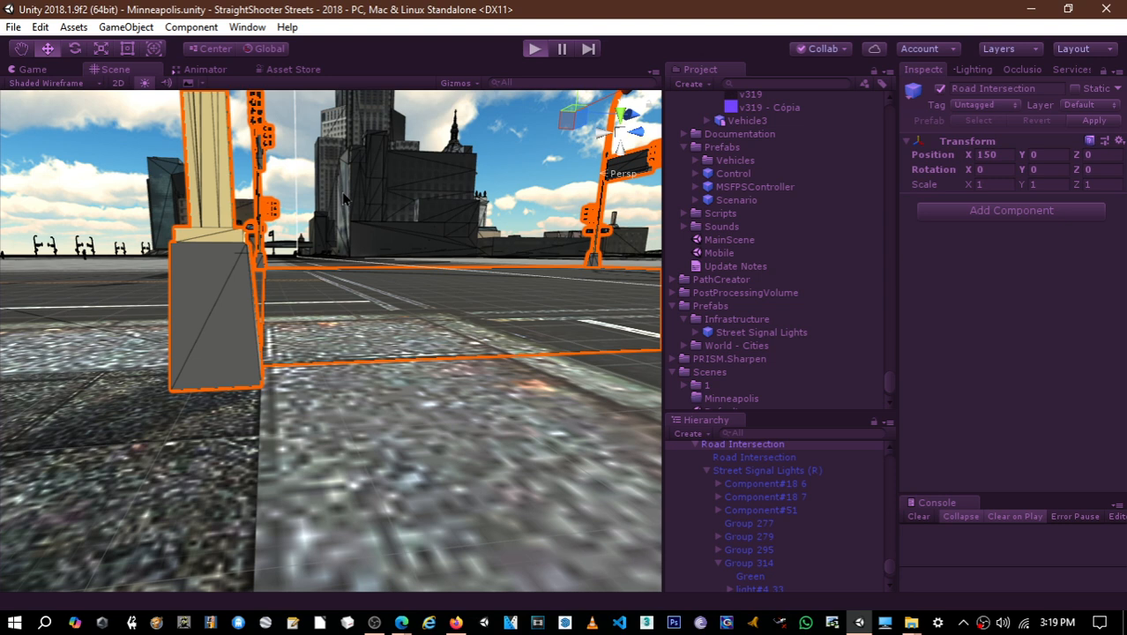
pyautogui.hotkey('ctrl', 'p')
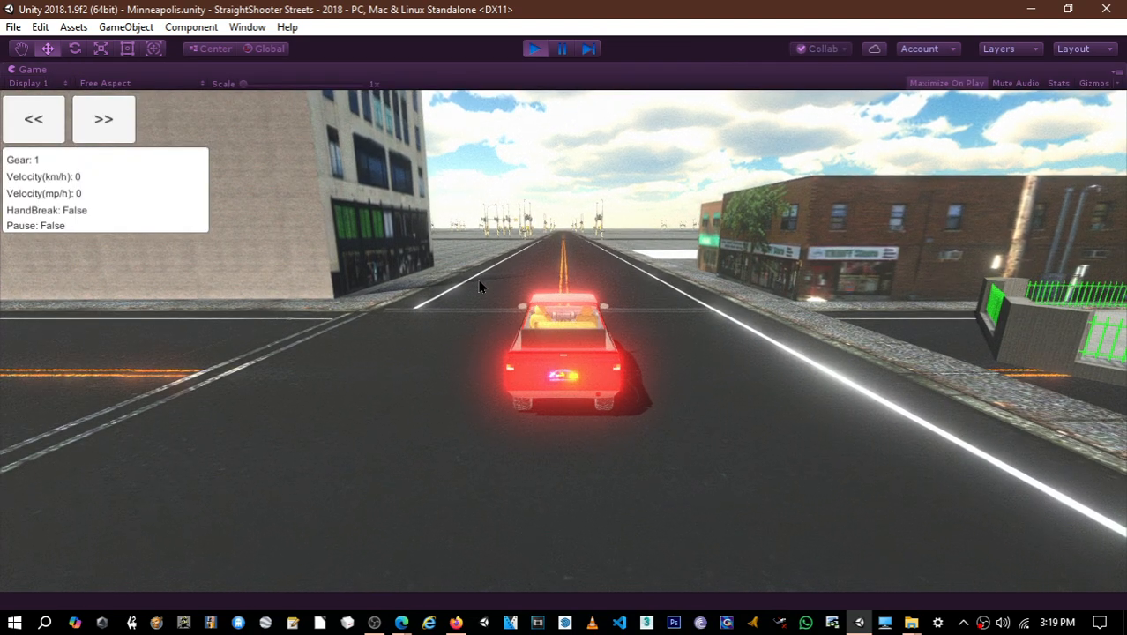
pyautogui.press('c')
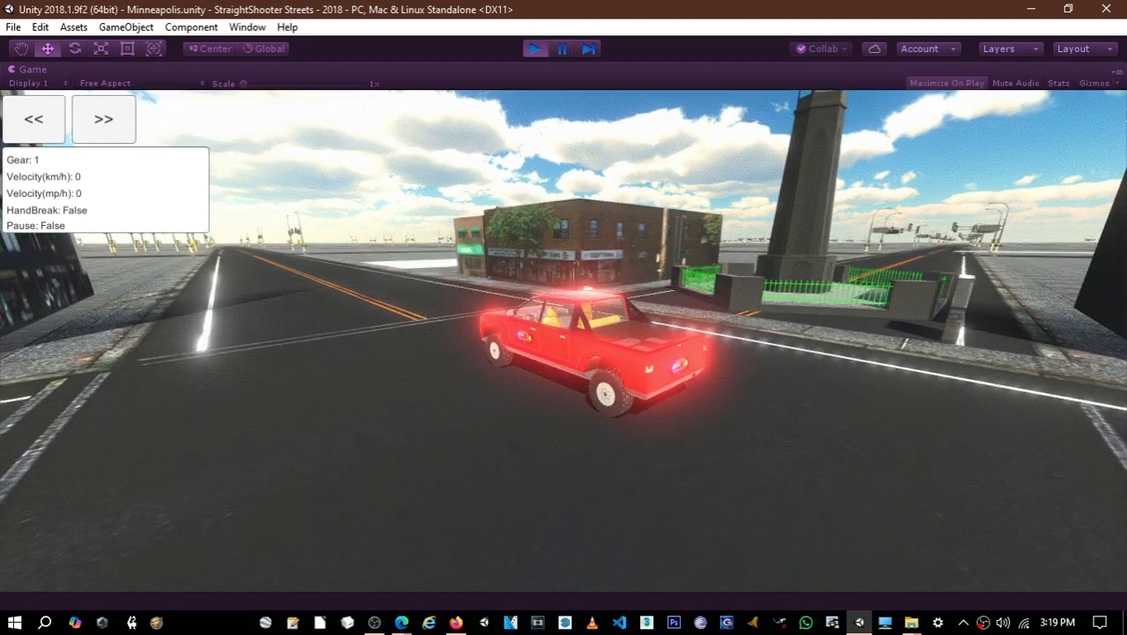
pyautogui.press('w')
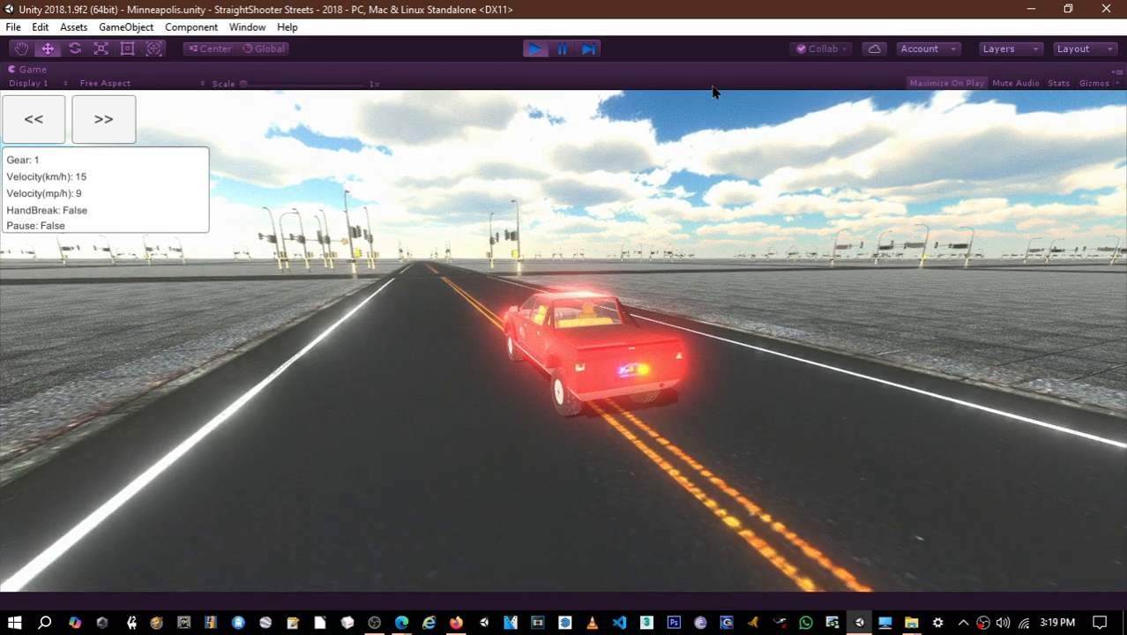
pyautogui.press('w')
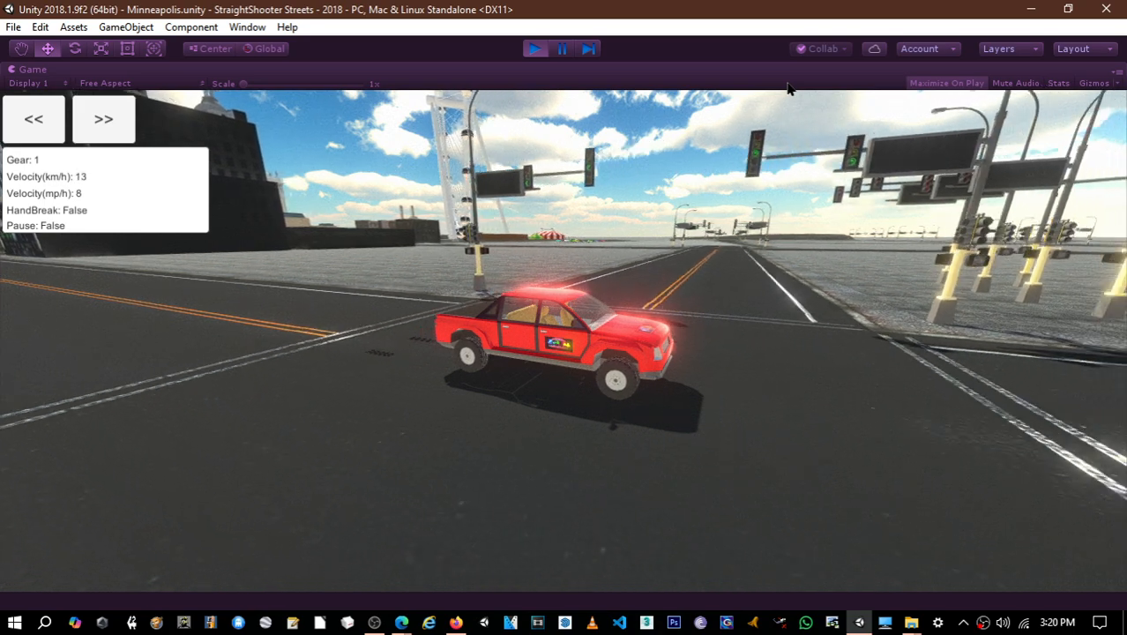
# - Turn the pickup onto the side road and drive across the next intersection to inspect the signal poles on each corner
pyautogui.press('w')
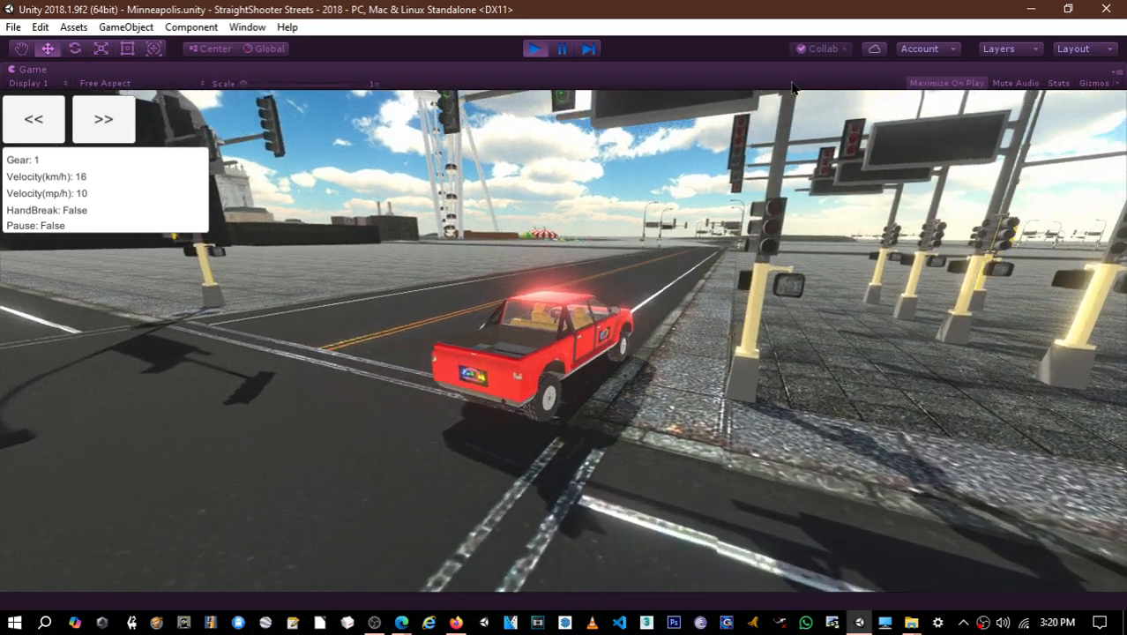
pyautogui.press('w')
pyautogui.press('w')
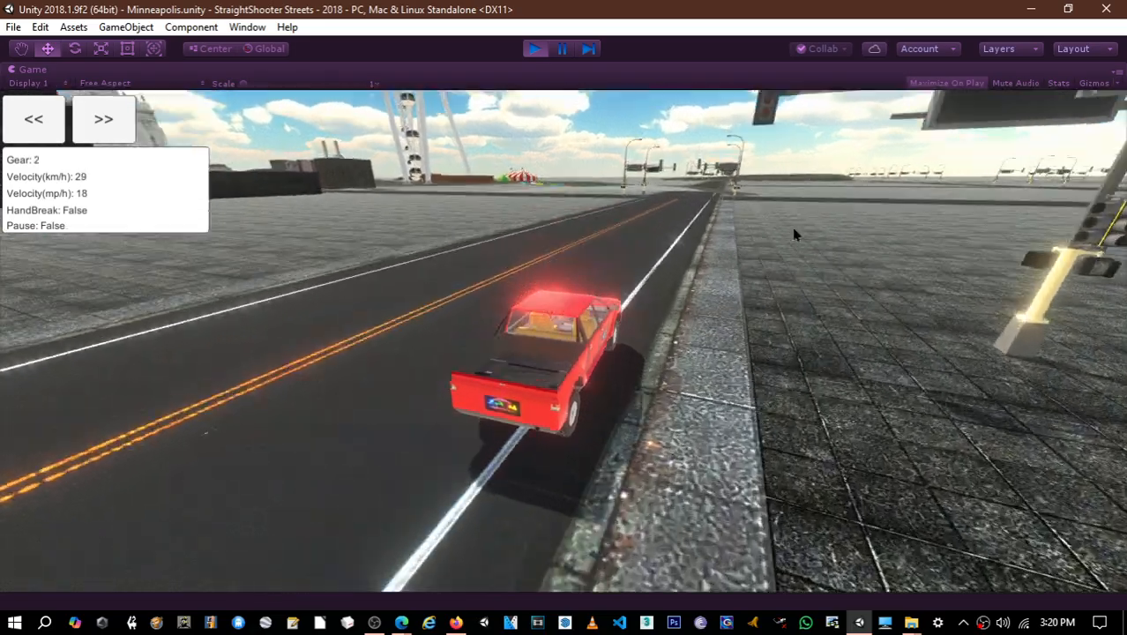
pyautogui.press('w')
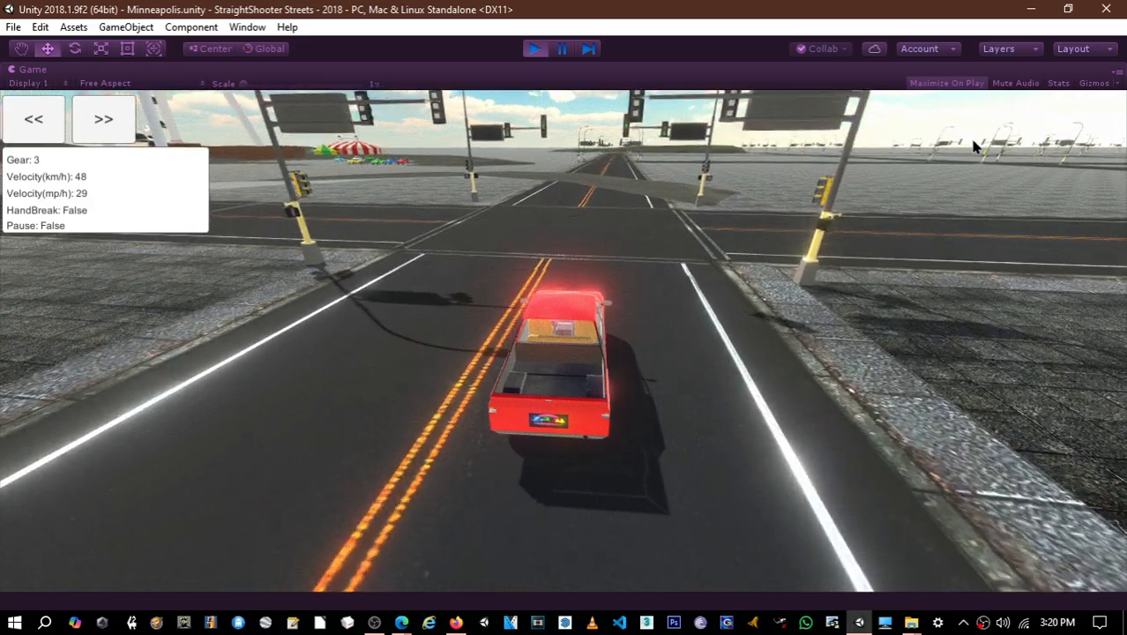
pyautogui.press('d')
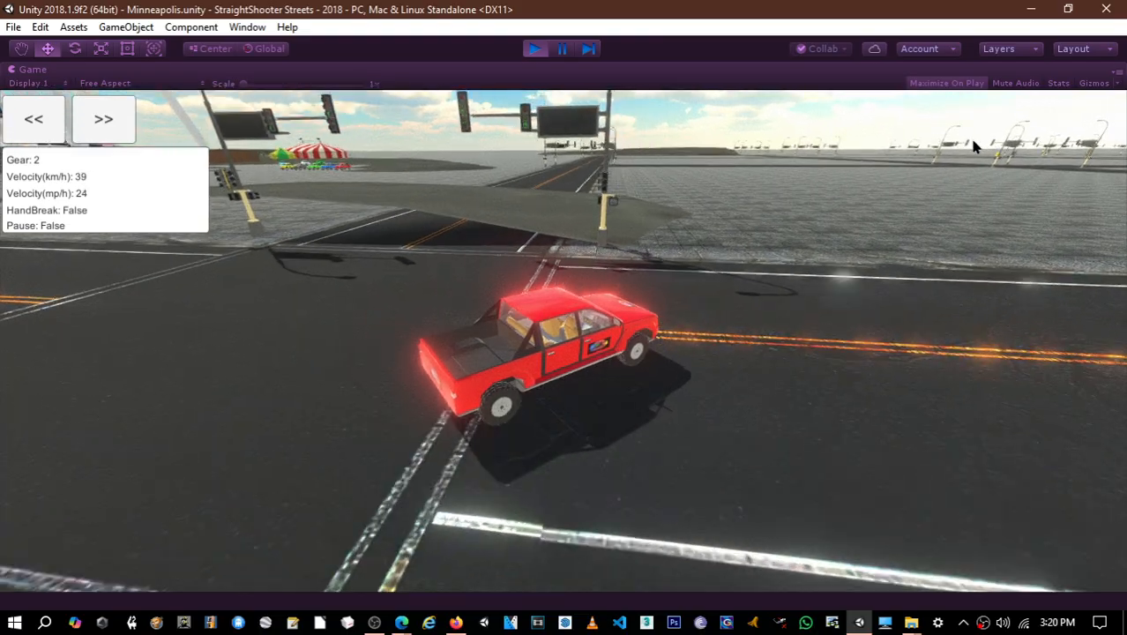
pyautogui.press('w')
pyautogui.press('a')
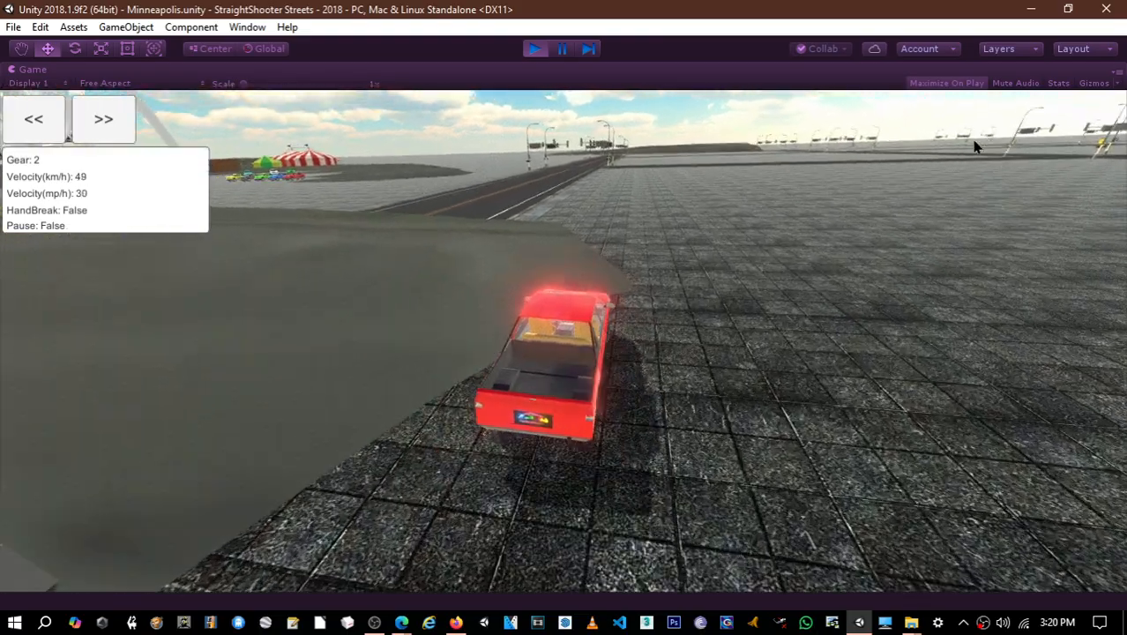
pyautogui.press('d')
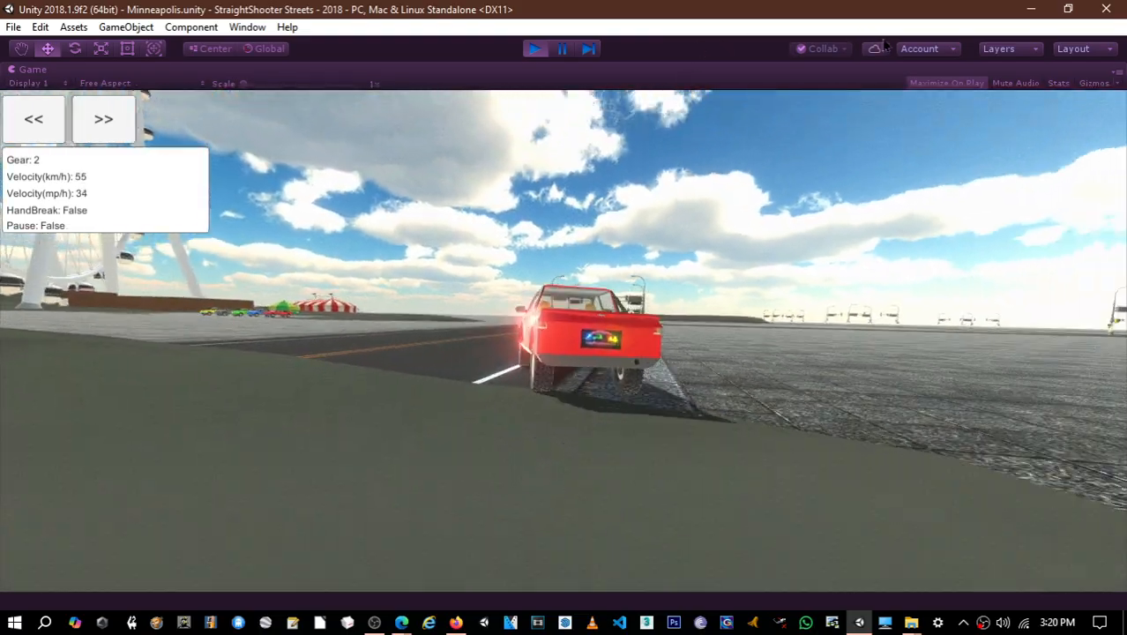
# - Drive the pickup to the following intersection, swerve onto the pavement and view the signal poles from there
pyautogui.press('w')
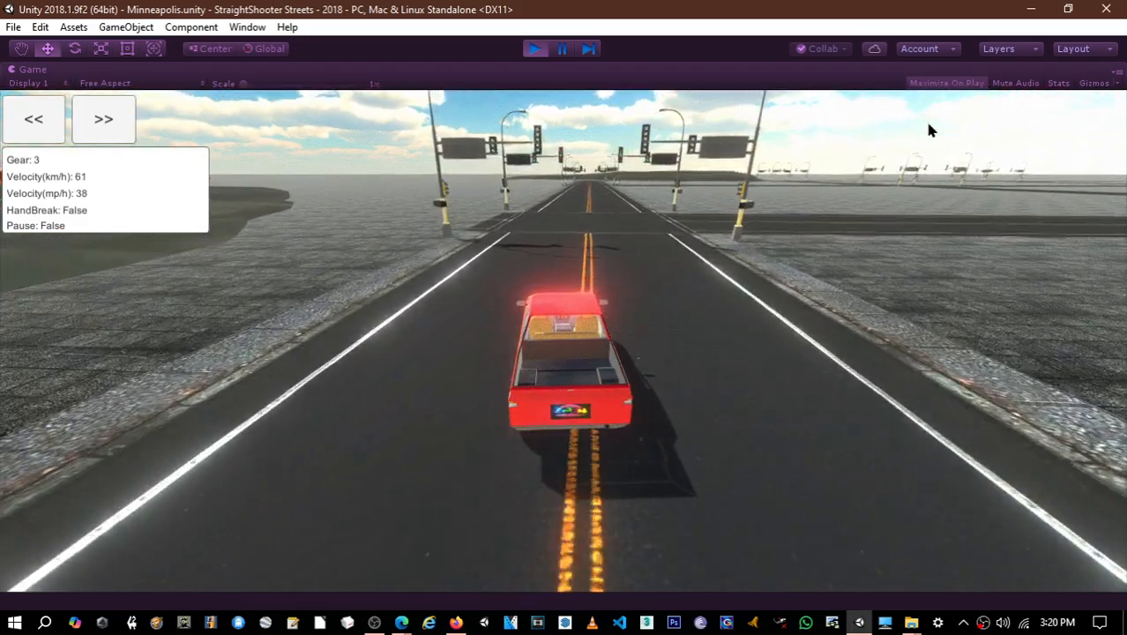
pyautogui.press('d')
pyautogui.press('d')
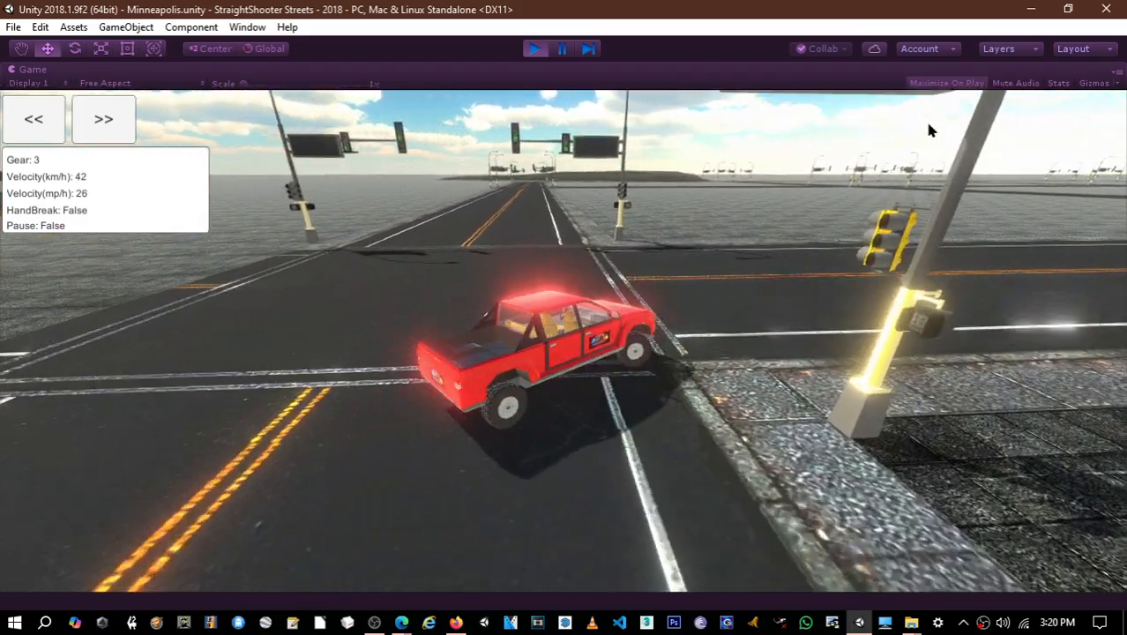
pyautogui.press('w')
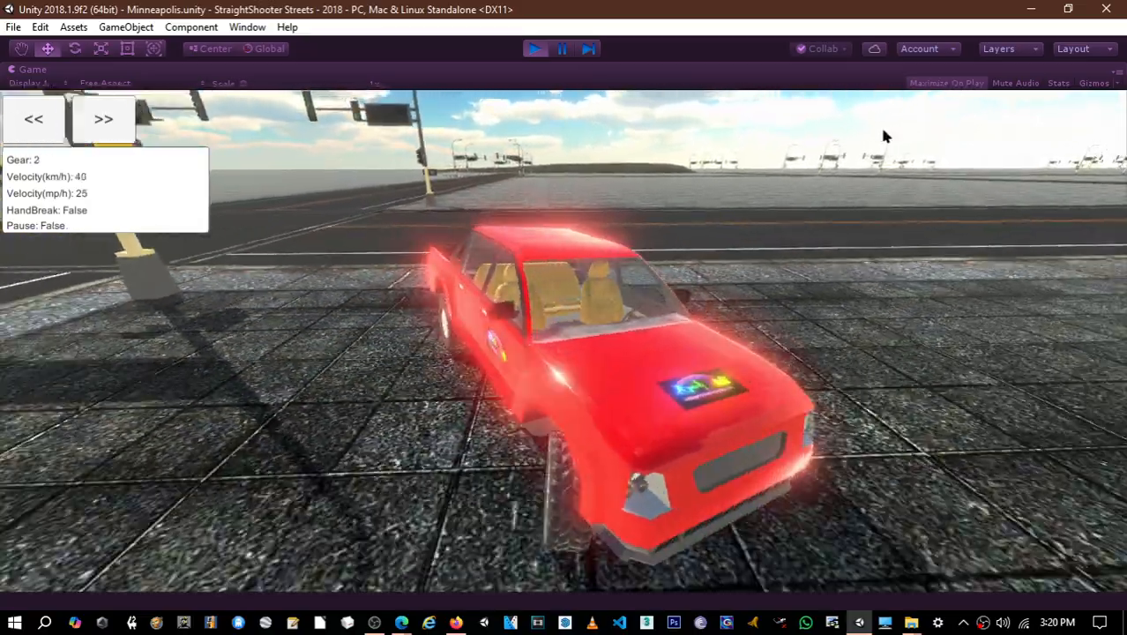
pyautogui.press('w')
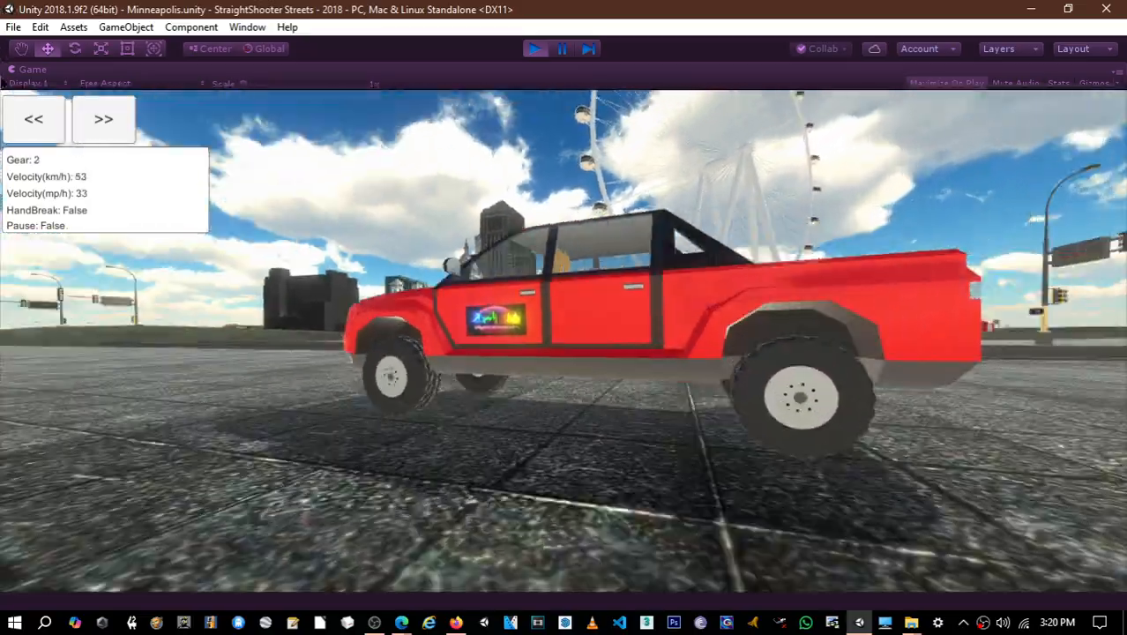
pyautogui.press('w')
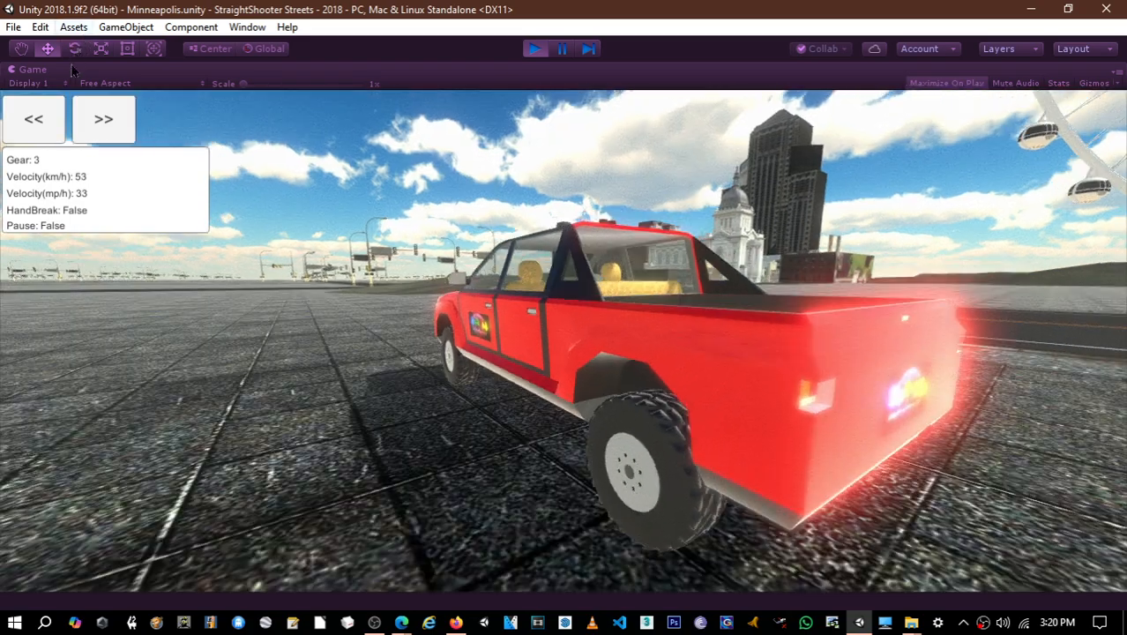
# - Steer the pickup off the pavement, drive through the signalised intersection and take the road towards the white domed church
pyautogui.press('w')
pyautogui.press('d')
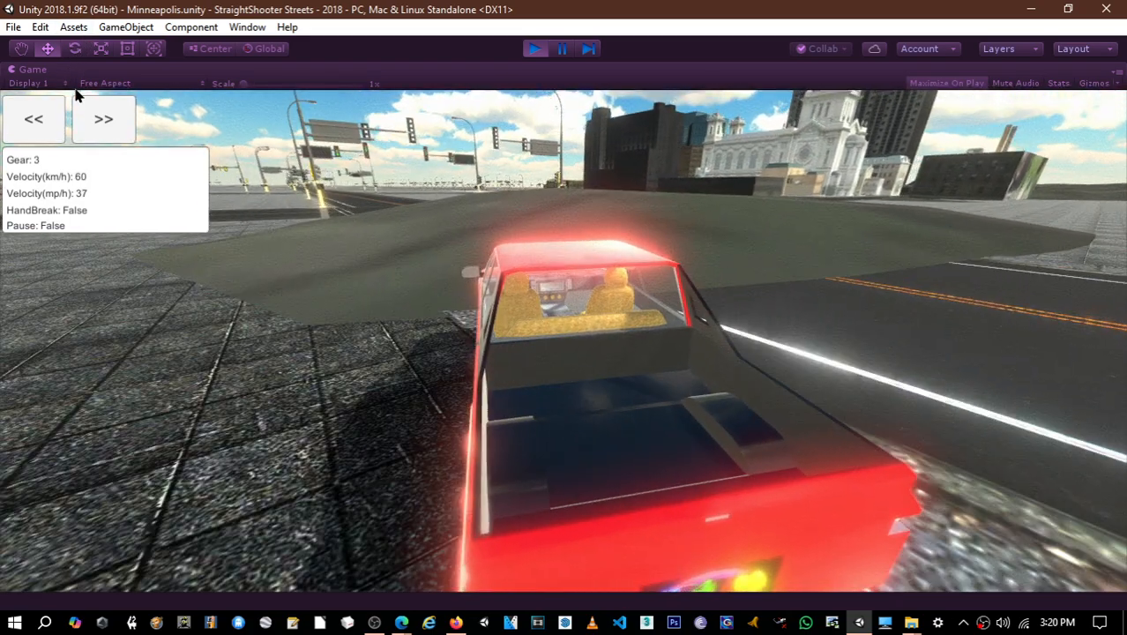
pyautogui.press('w')
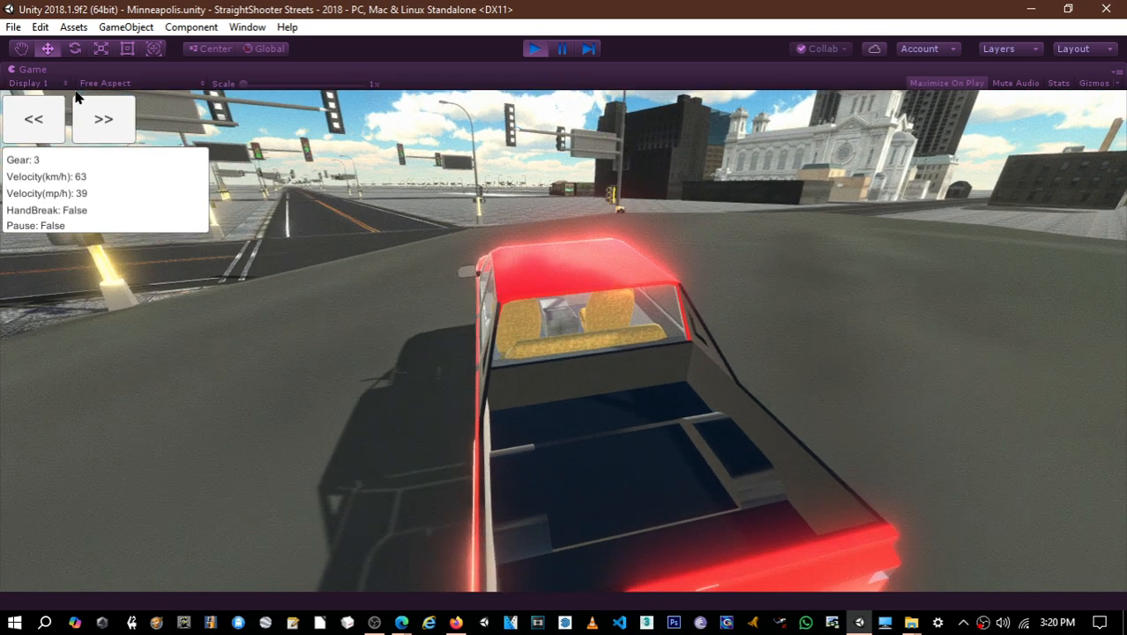
pyautogui.press('w')
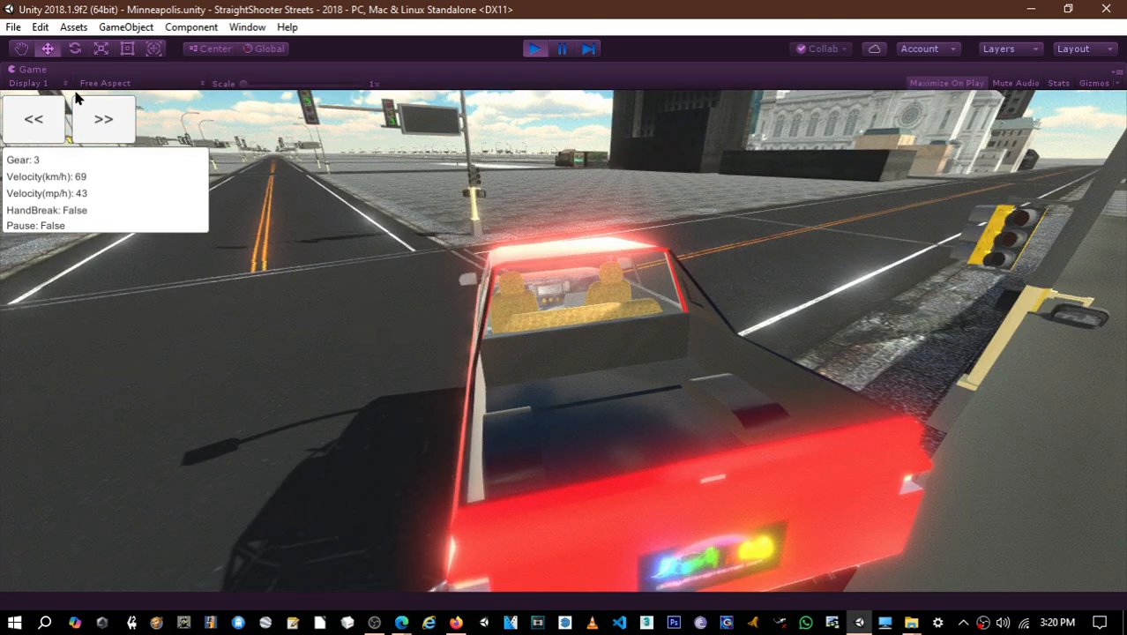
pyautogui.press('w')
pyautogui.press('a')
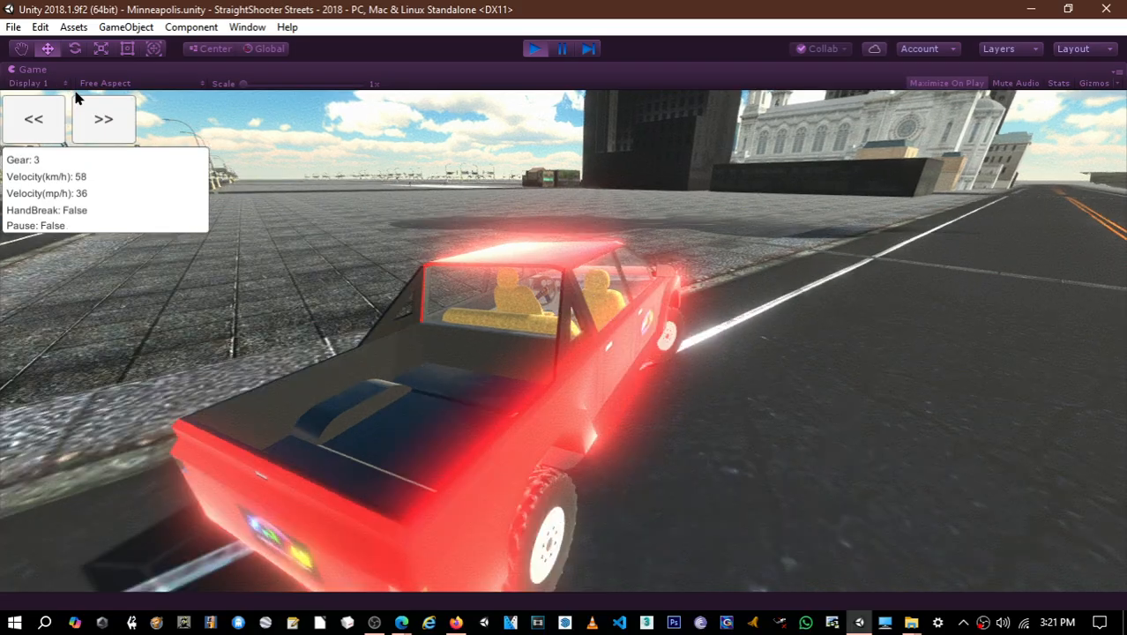
# - Drive the pickup along the road past the white church and the adjoining buildings to the next intersection
pyautogui.press('w')
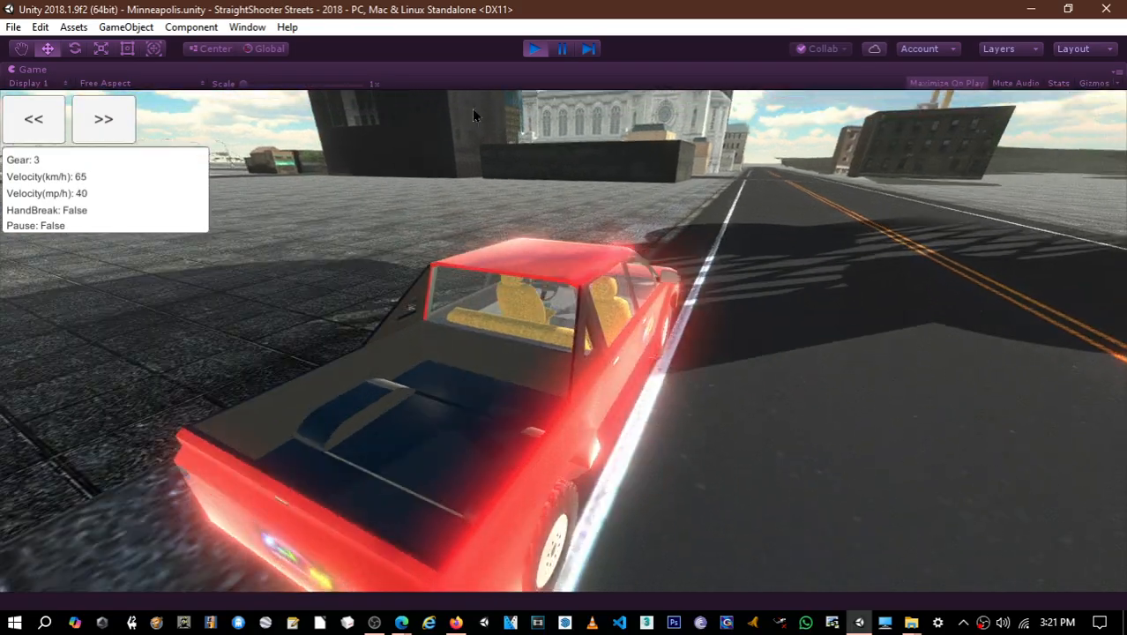
pyautogui.press('w')
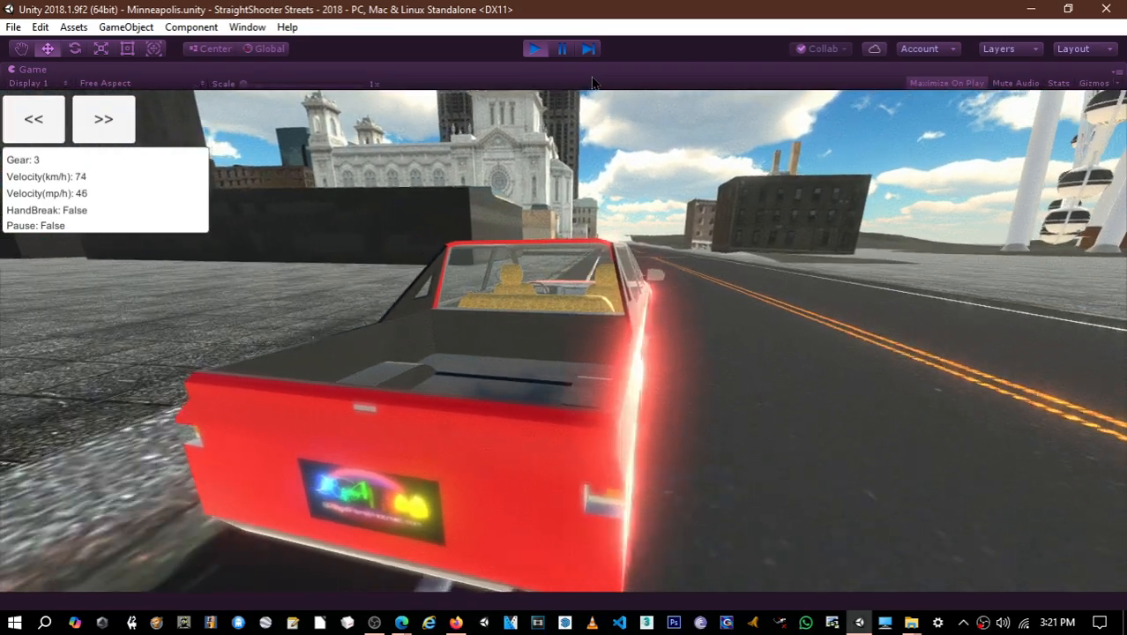
pyautogui.press('w')
pyautogui.press('d')
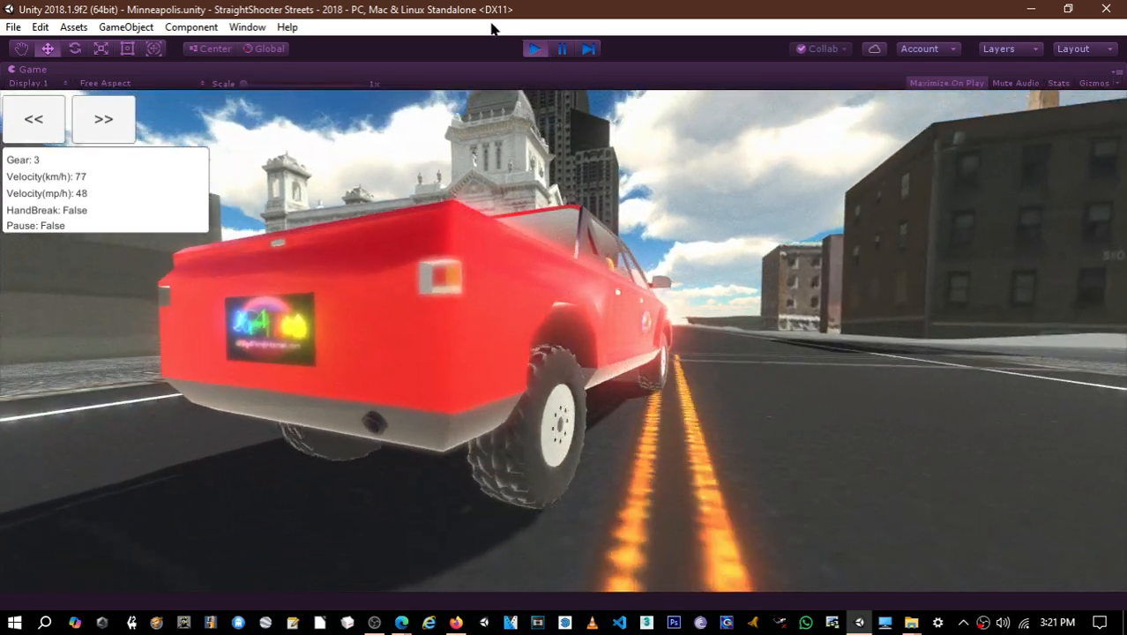
pyautogui.press('w')
pyautogui.press('a')
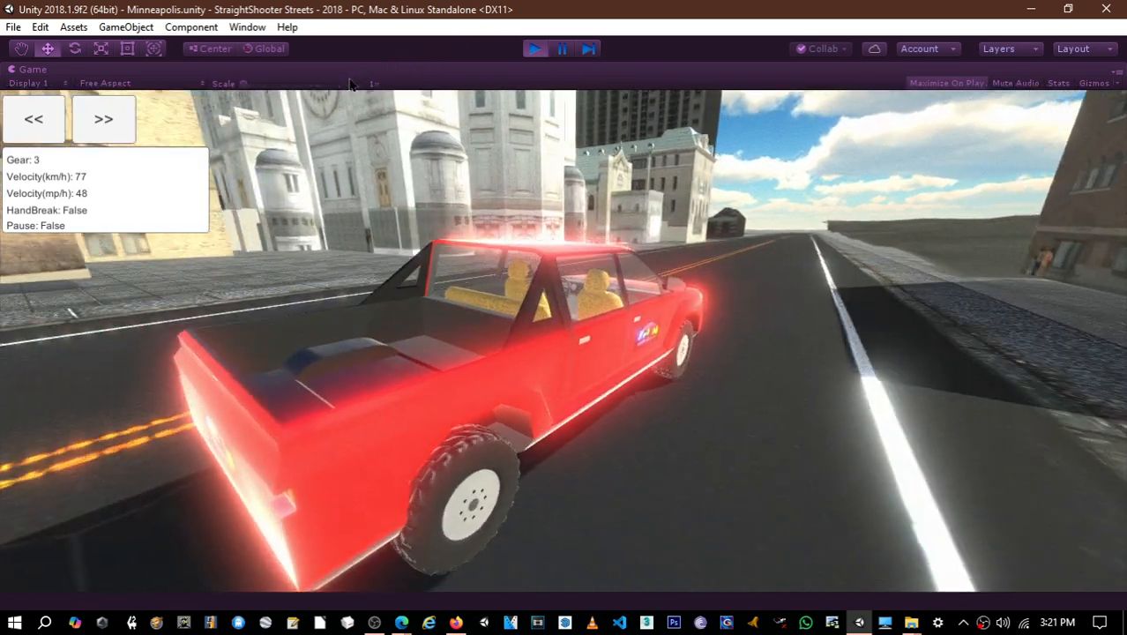
pyautogui.press('w')
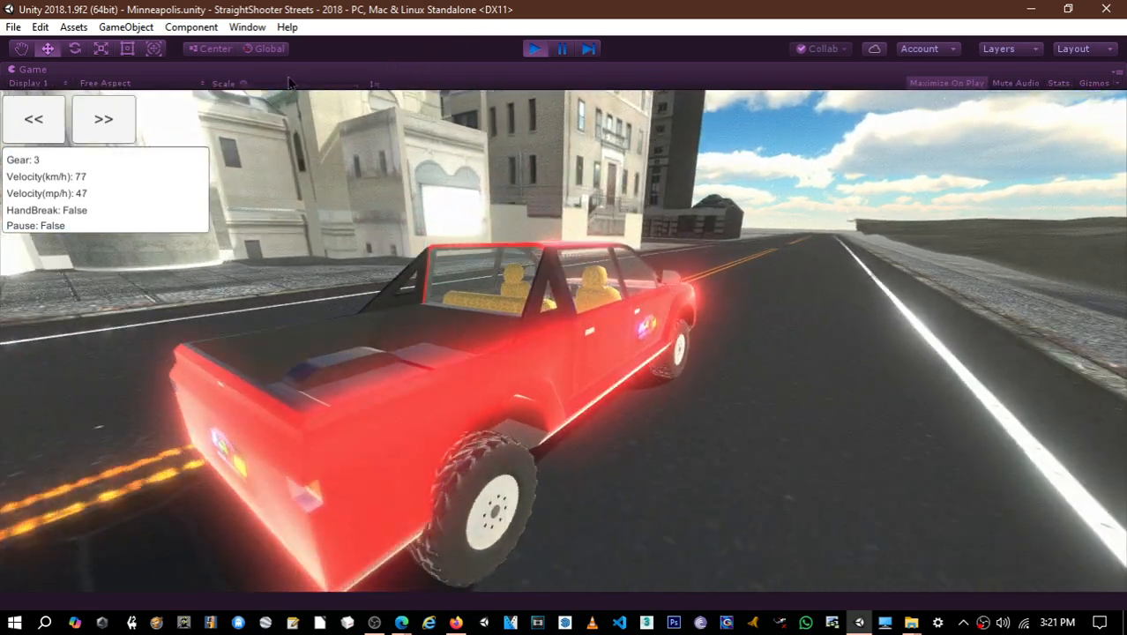
pyautogui.press('w')
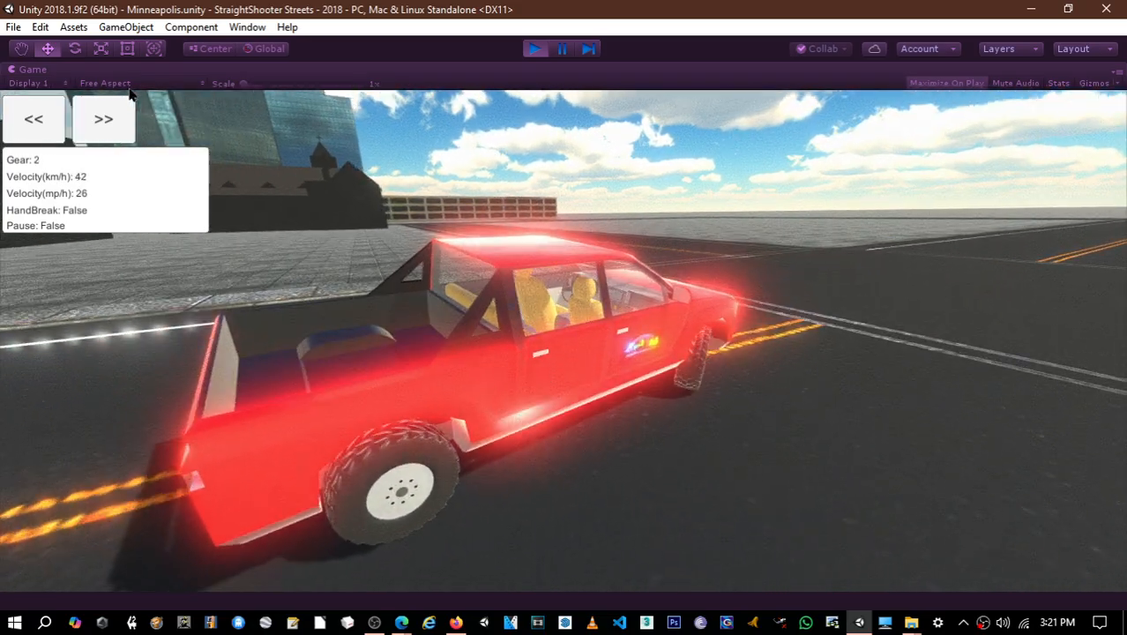
# - Steer the pickup onto the road beside the dark church, brake and reverse briefly, and exit play mode
pyautogui.press('a')
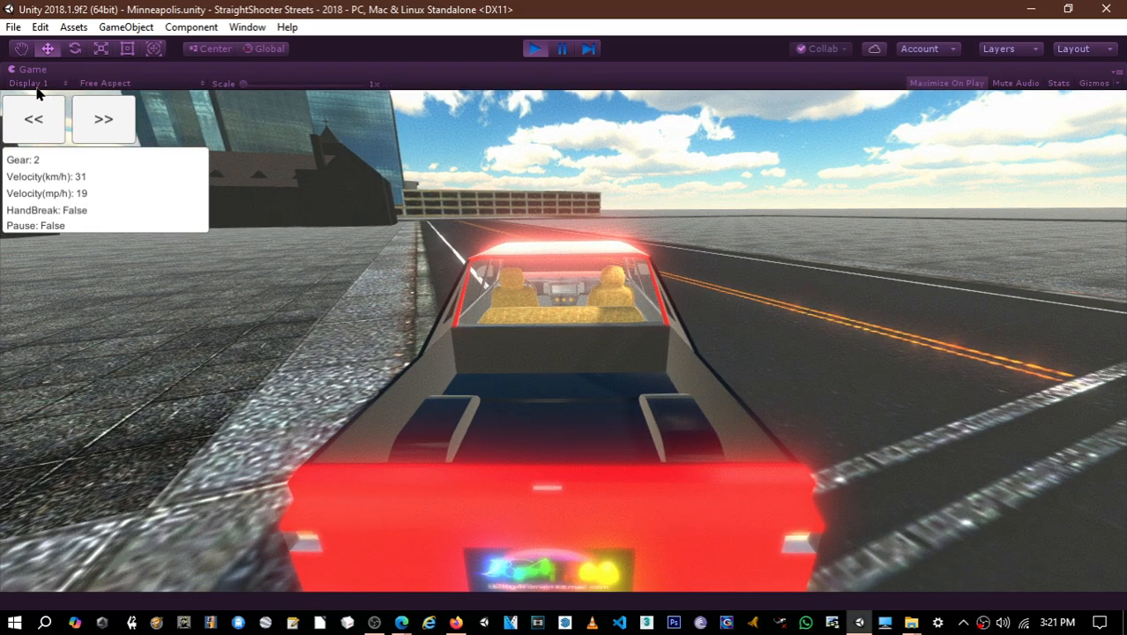
pyautogui.press('d')
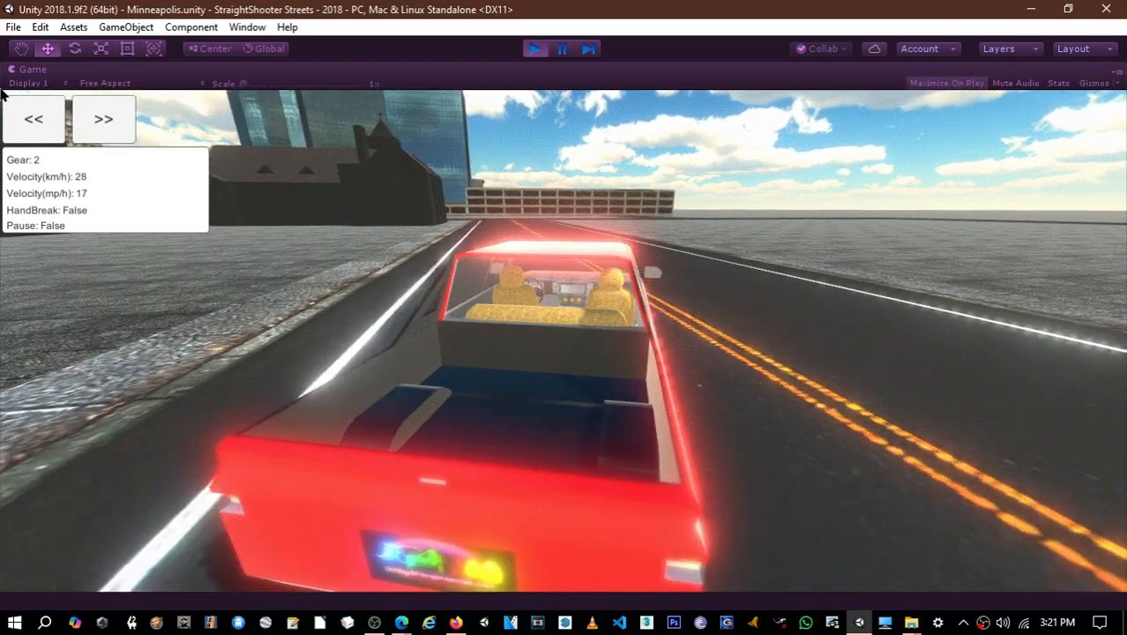
pyautogui.press('s')
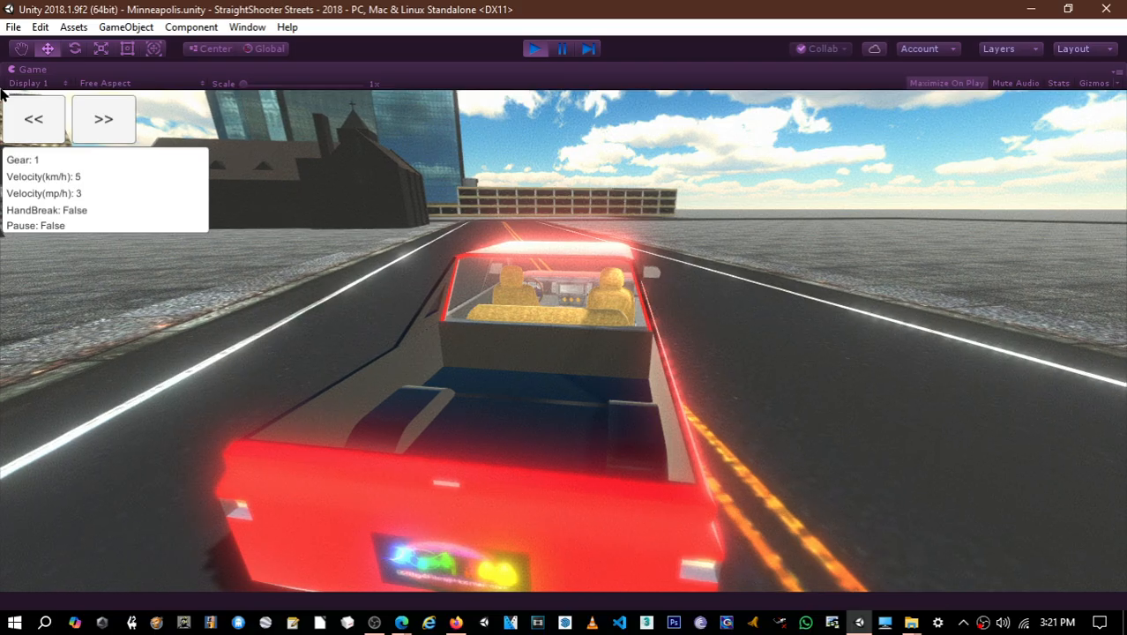
pyautogui.press('s')
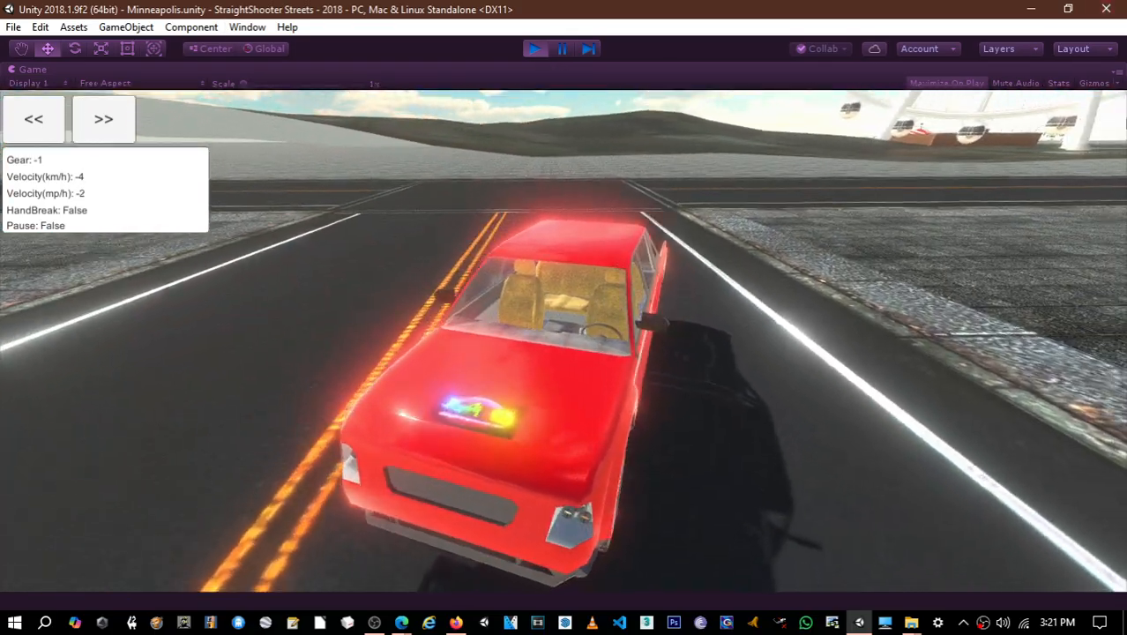
pyautogui.press('w')
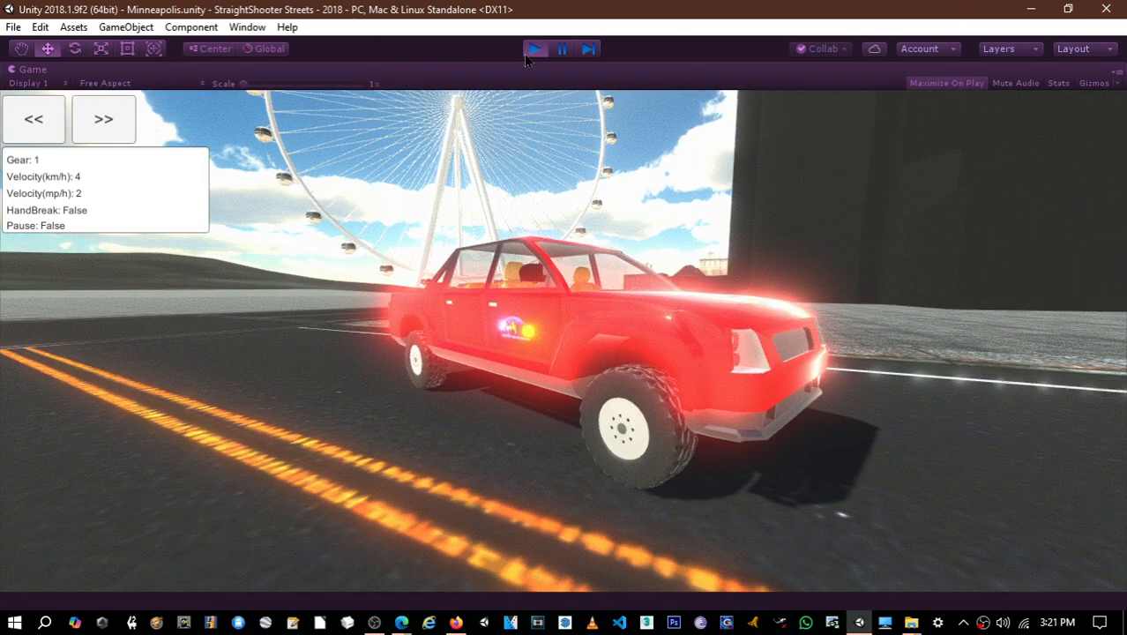
pyautogui.click(529, 51)
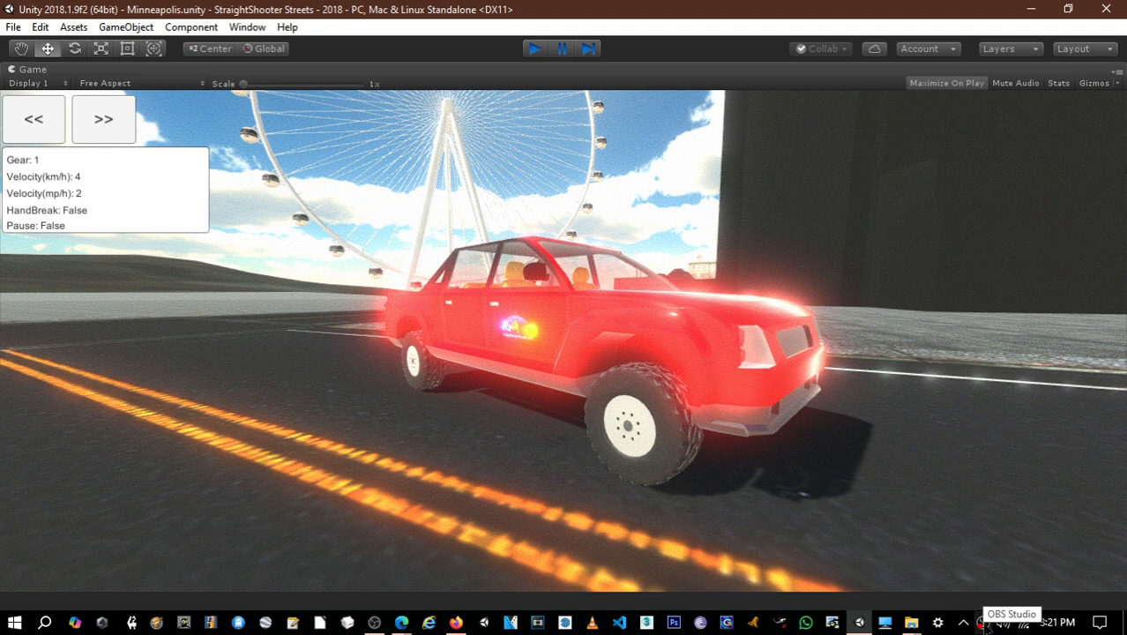
pyautogui.hotkey('ctrl', 'p')
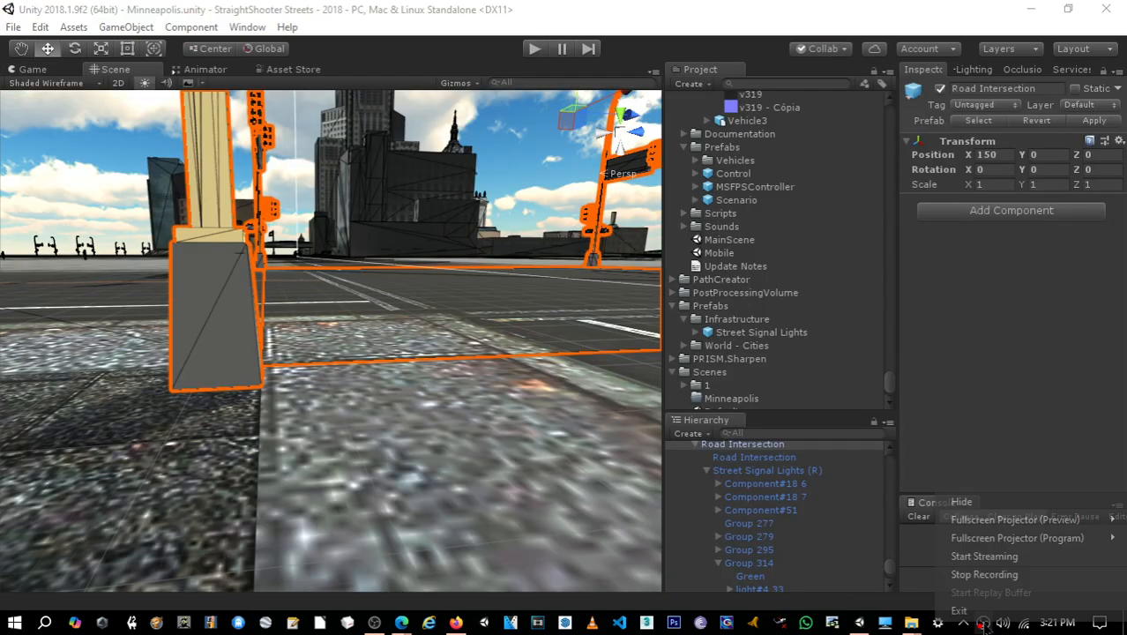